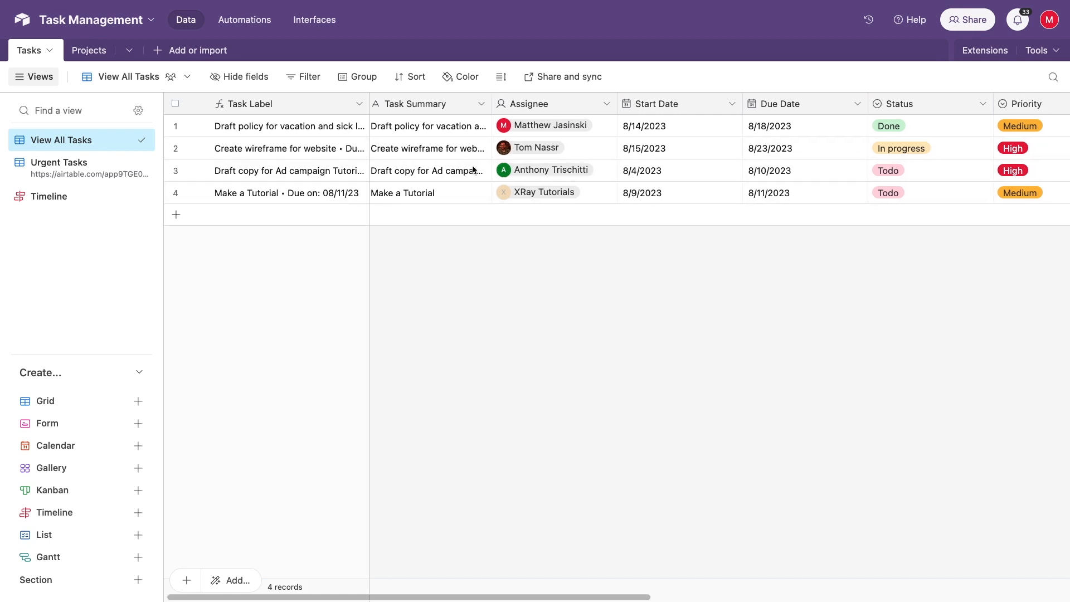
- Expand the Project field of the first task to examine its linked project record
scroll(476, 169, right, 10)
scroll(818, 139, right, 5)
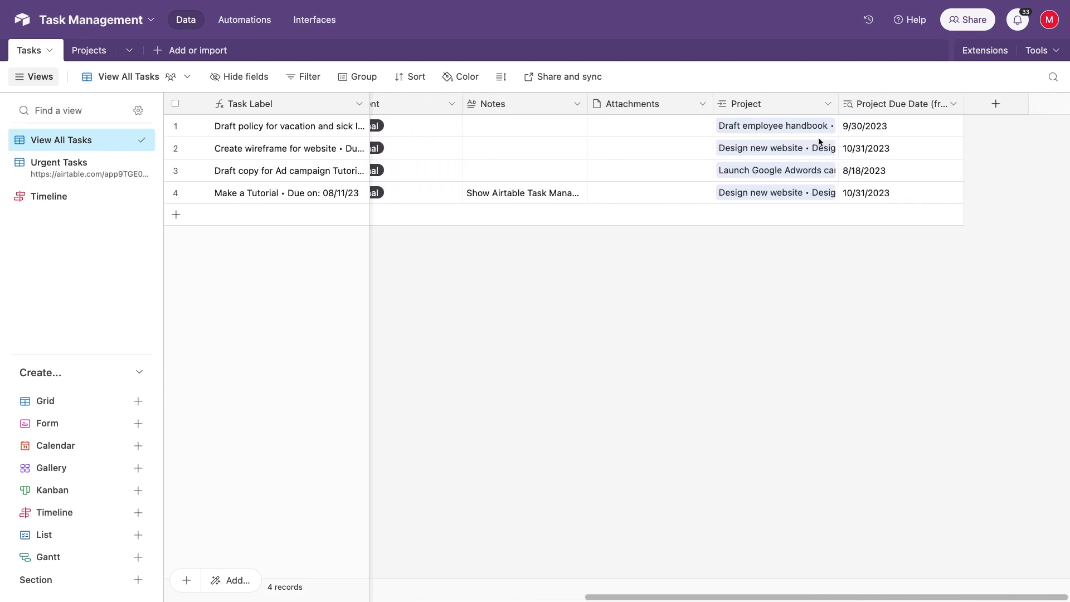
click(833, 124)
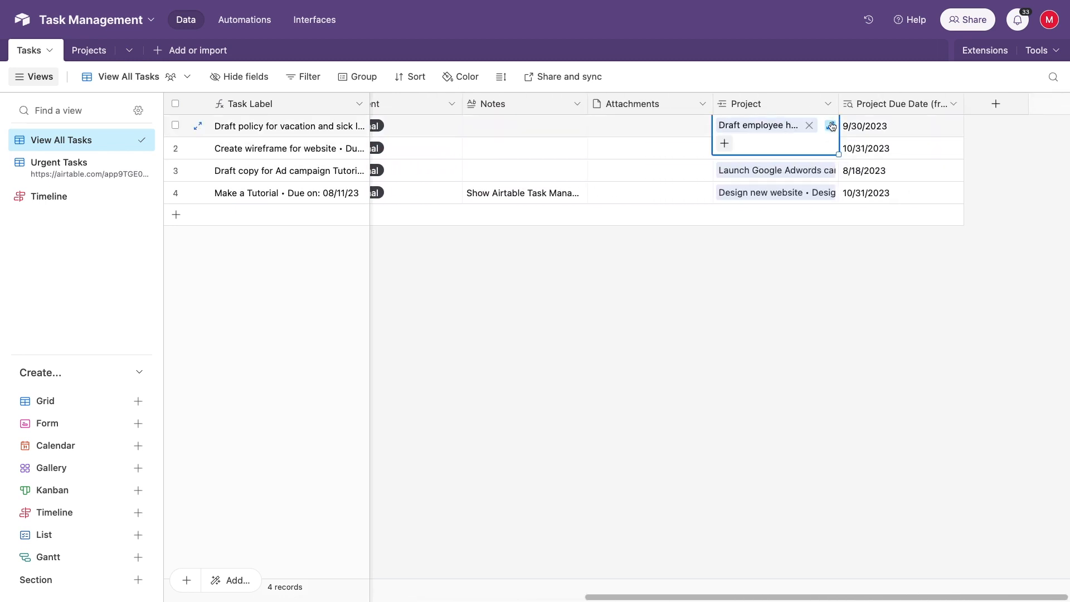
click(830, 125)
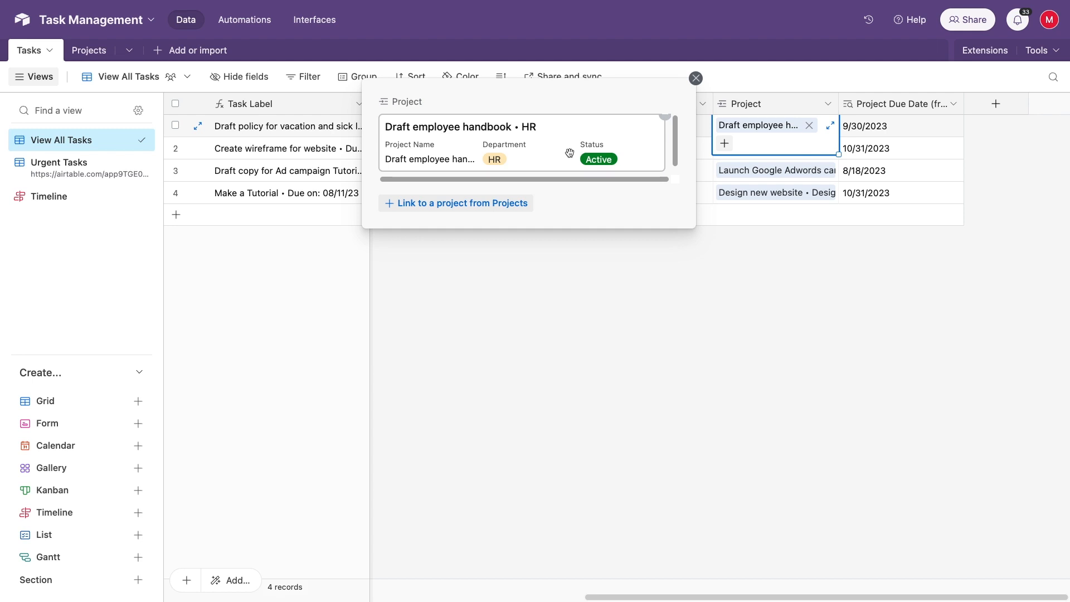
- Review the Projects table, and return to the first fields of the Tasks table
click(98, 54)
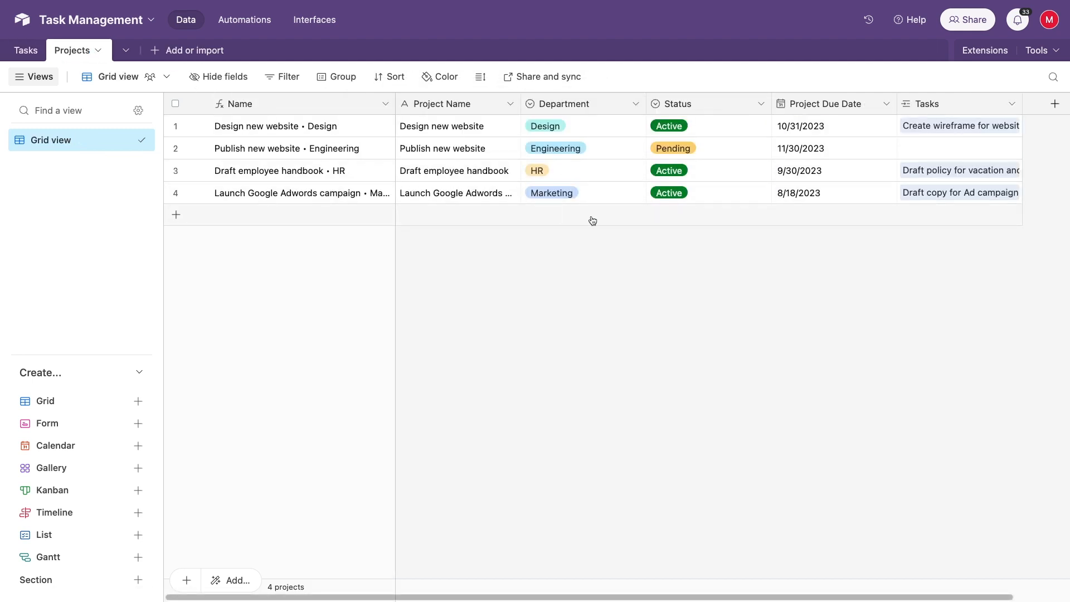
click(25, 50)
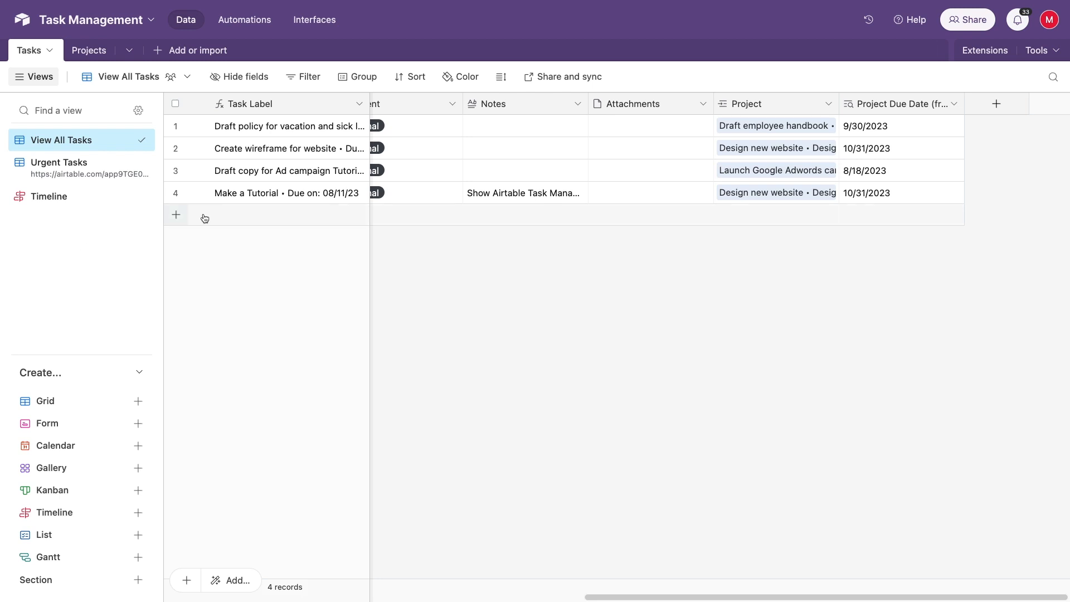
scroll(570, 218, left, 15)
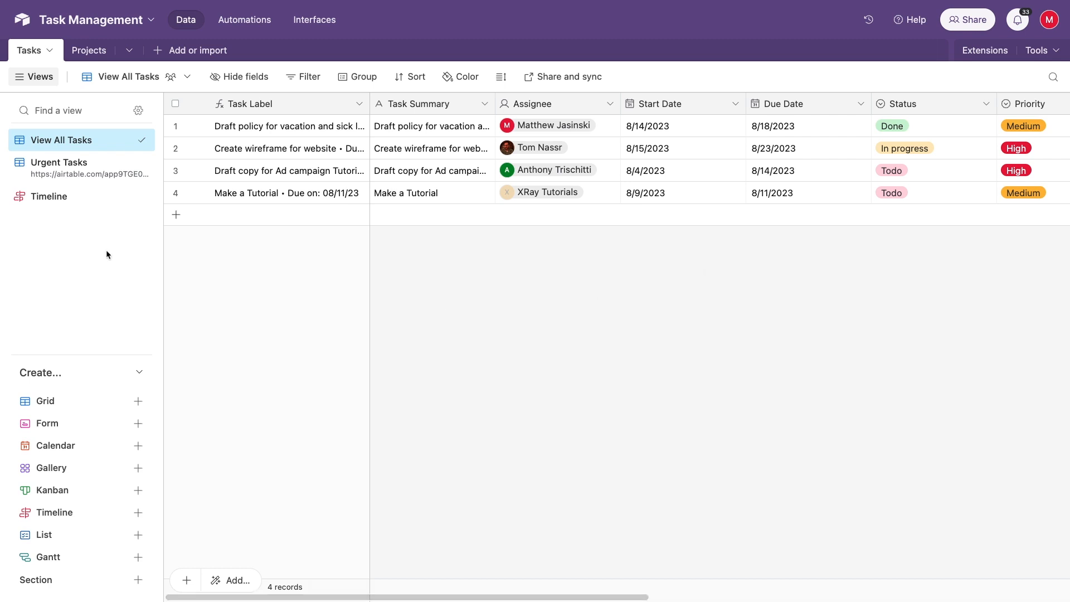
- Look through the Timeline view's upcoming dates and open the Urgent Tasks view
click(64, 198)
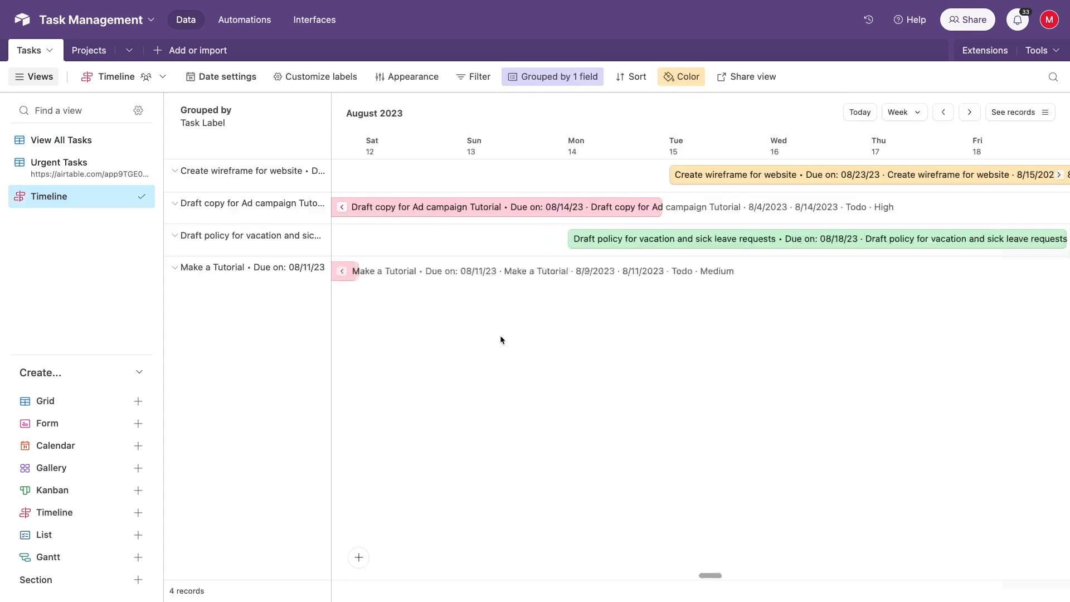
scroll(653, 361, right, 5)
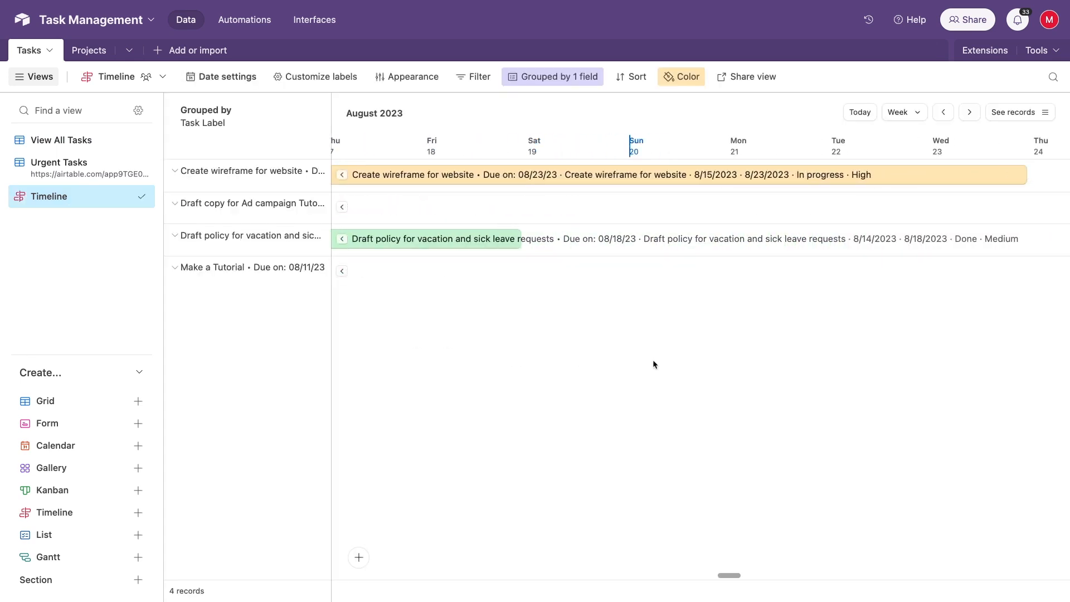
click(100, 175)
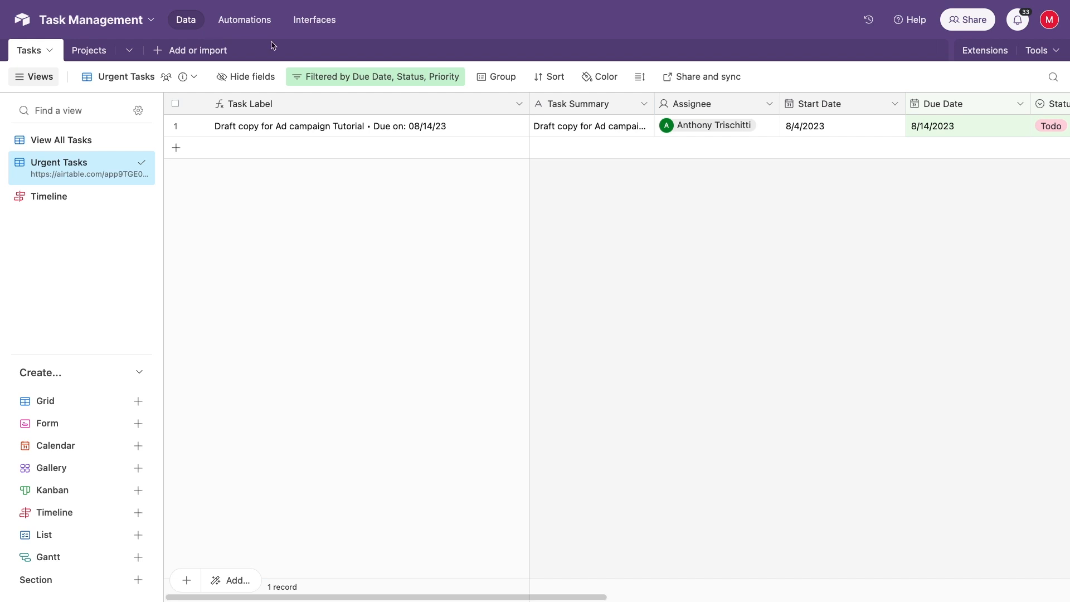
- Review the interface's Add New Task form and Tasks board, viewing the details of the Draft copy for Ad campaign card
click(319, 21)
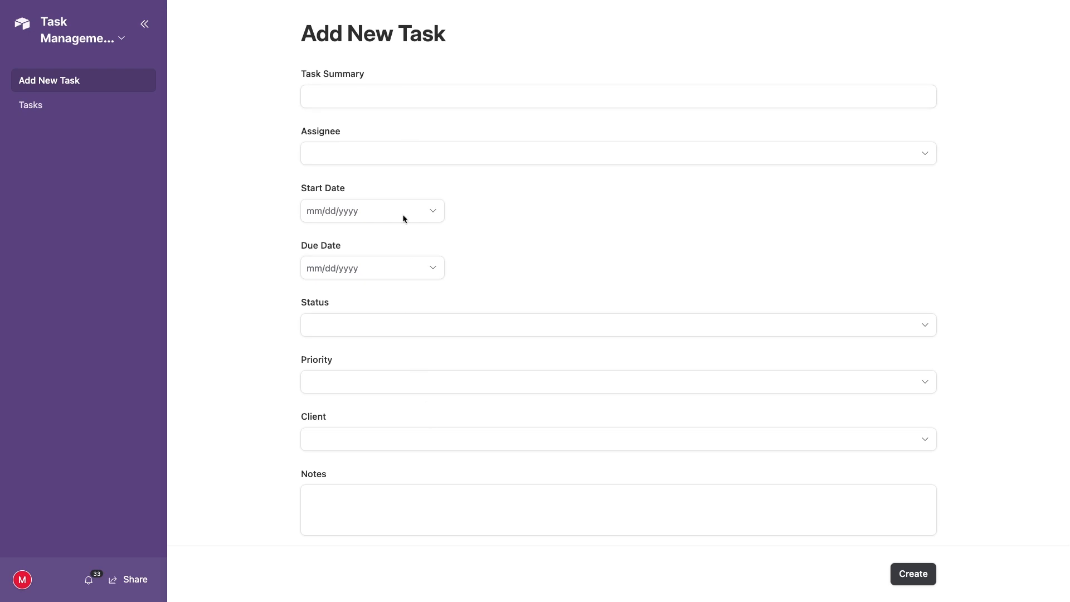
click(71, 104)
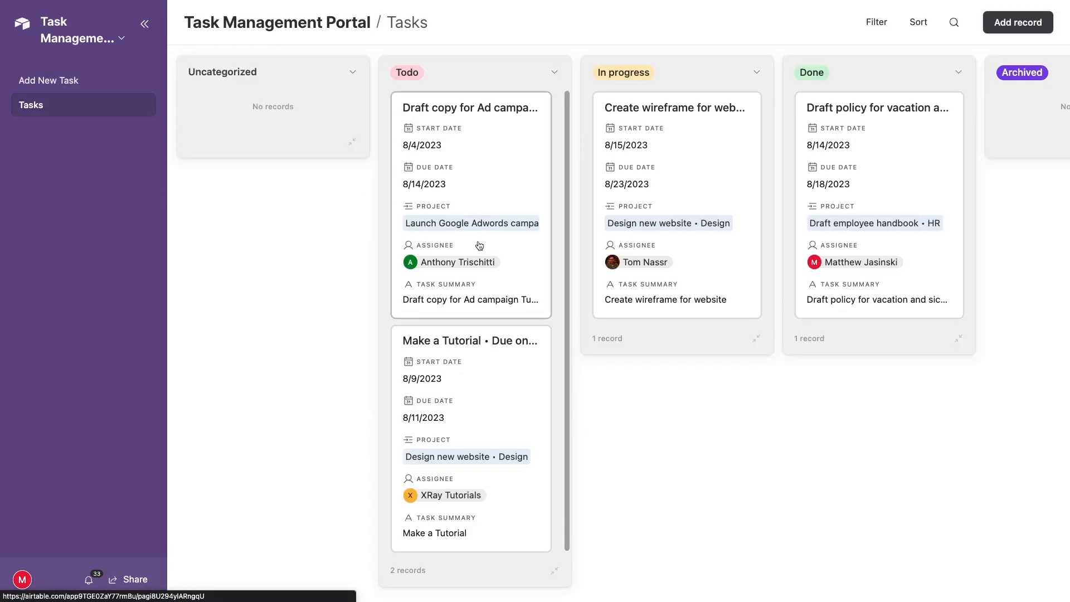
click(519, 176)
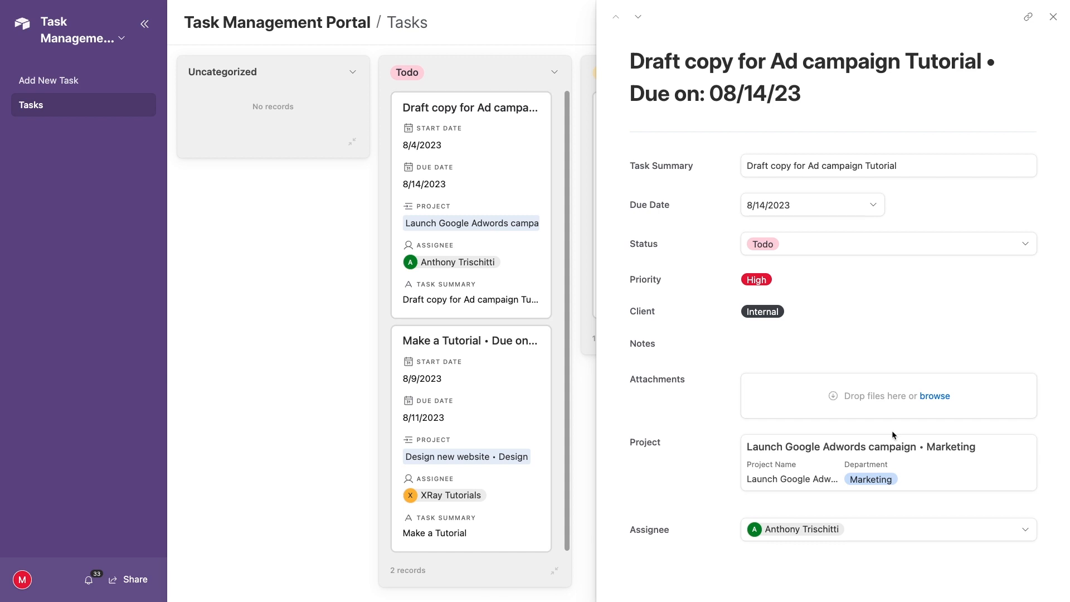
click(256, 293)
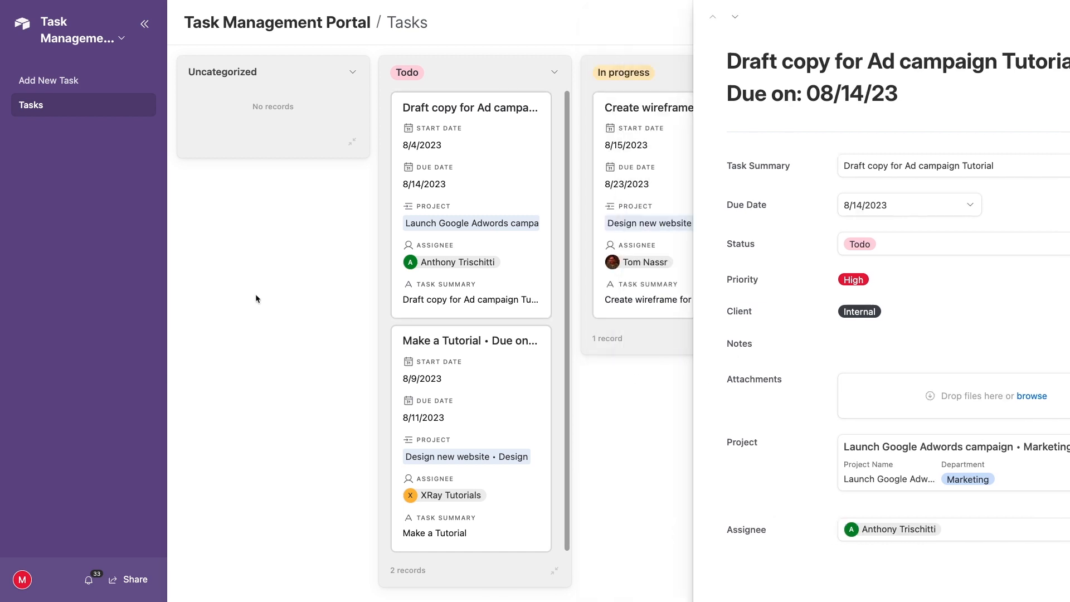
- Return to the Task Management base's data and open its automations
key(ctrl+shift+Tab)
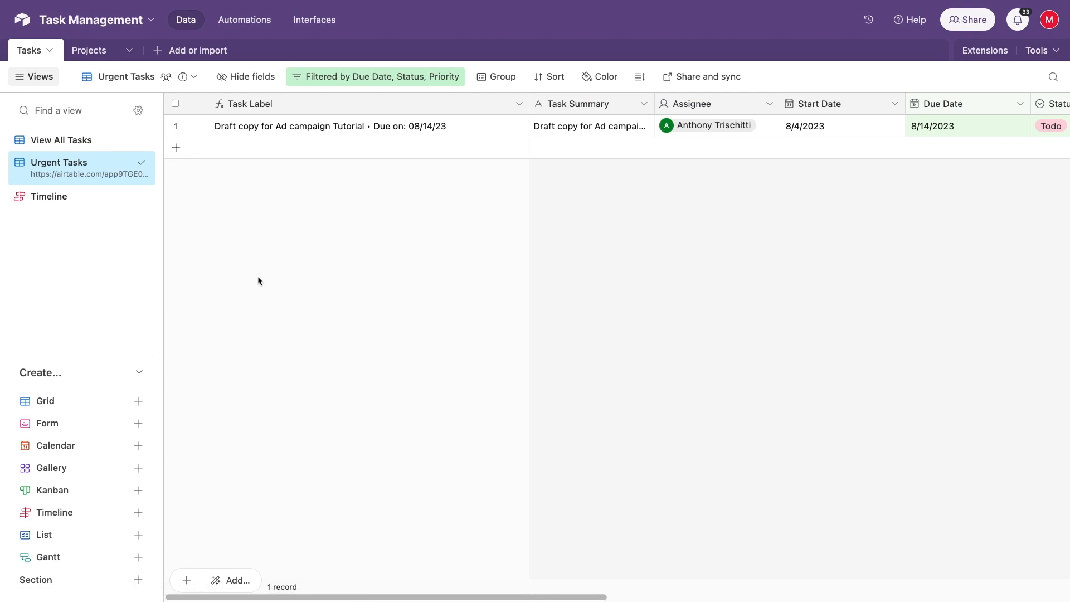
click(250, 23)
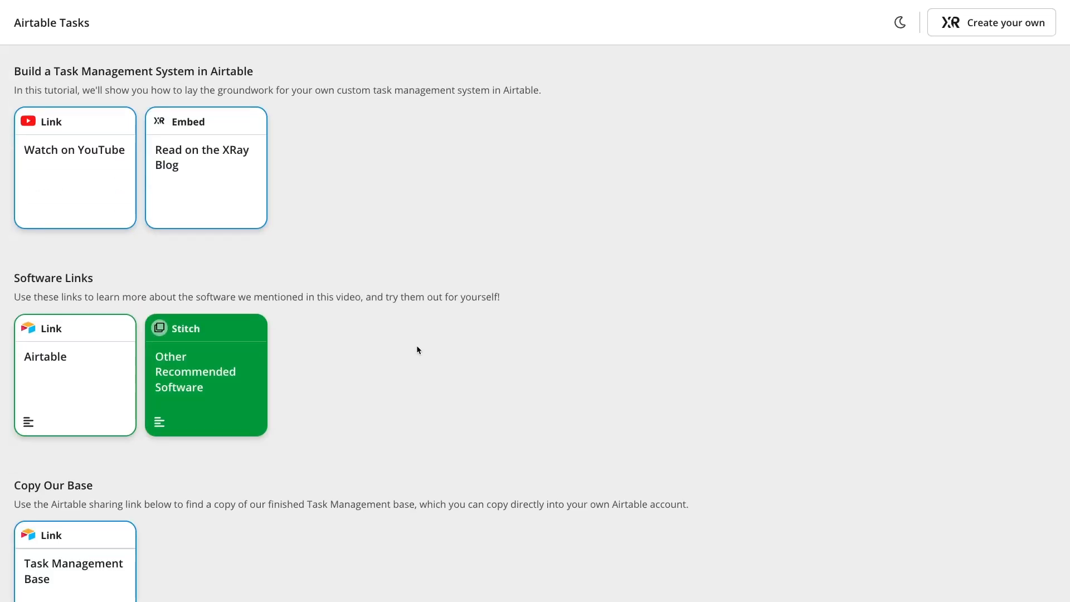
- Find the Copy Our Base section on the Airtable Tasks page and open the Task Management Base link
scroll(416, 346, down, 4)
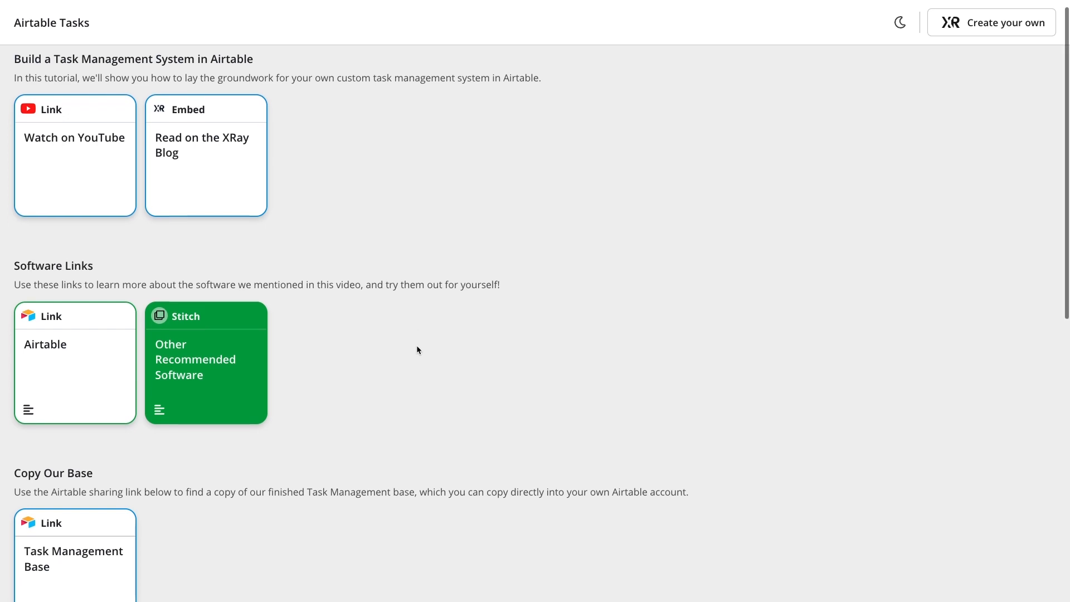
scroll(417, 350, down, 2)
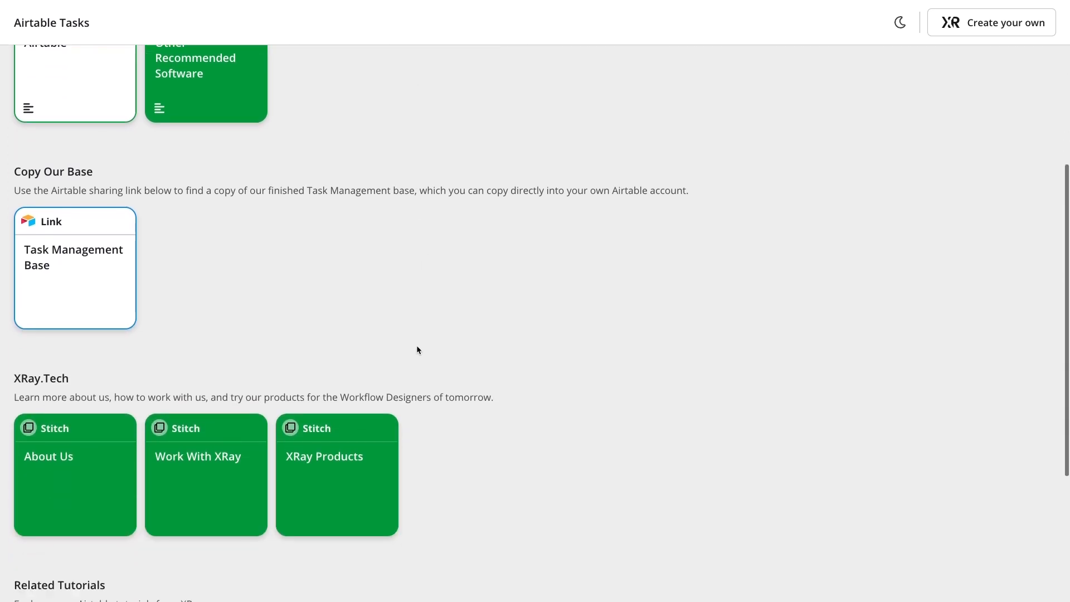
click(93, 270)
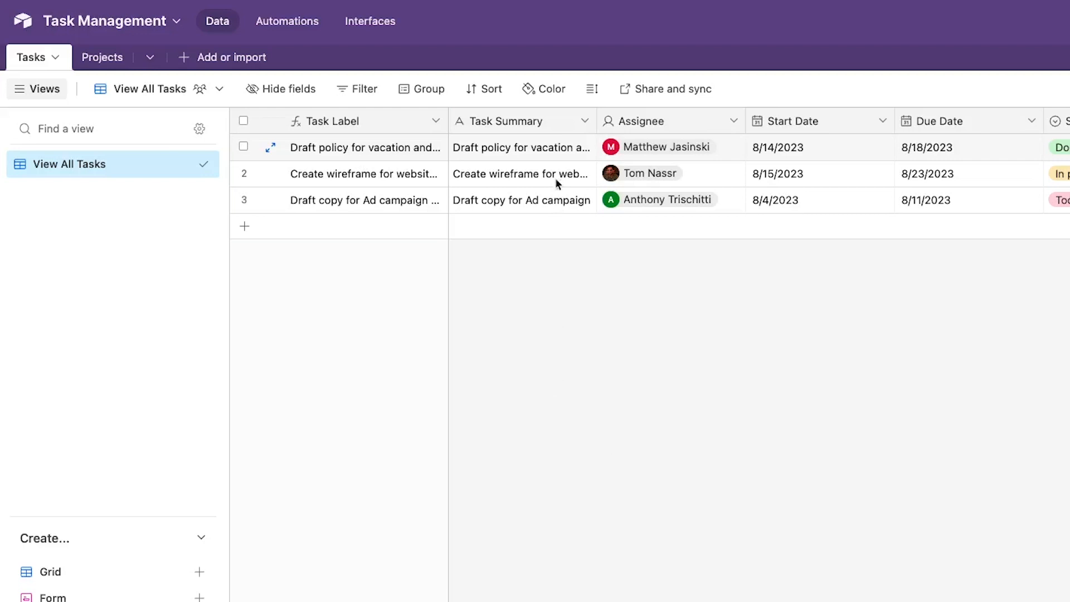
- Examine the Task Summary, Assignee, Start Date and Due Date fields of the Tasks table
click(539, 115)
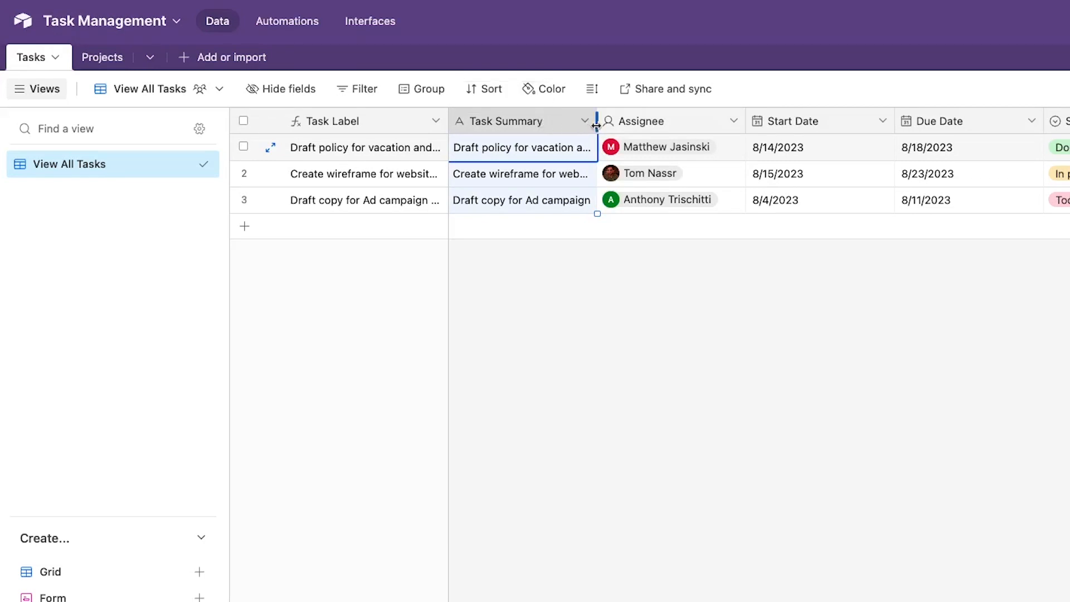
click(669, 118)
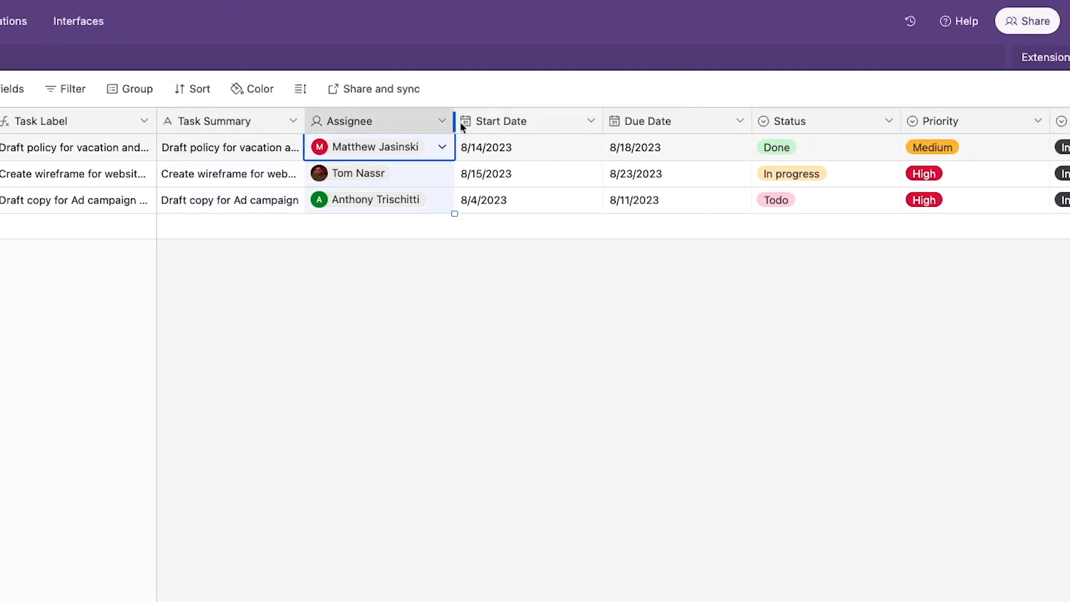
click(800, 121)
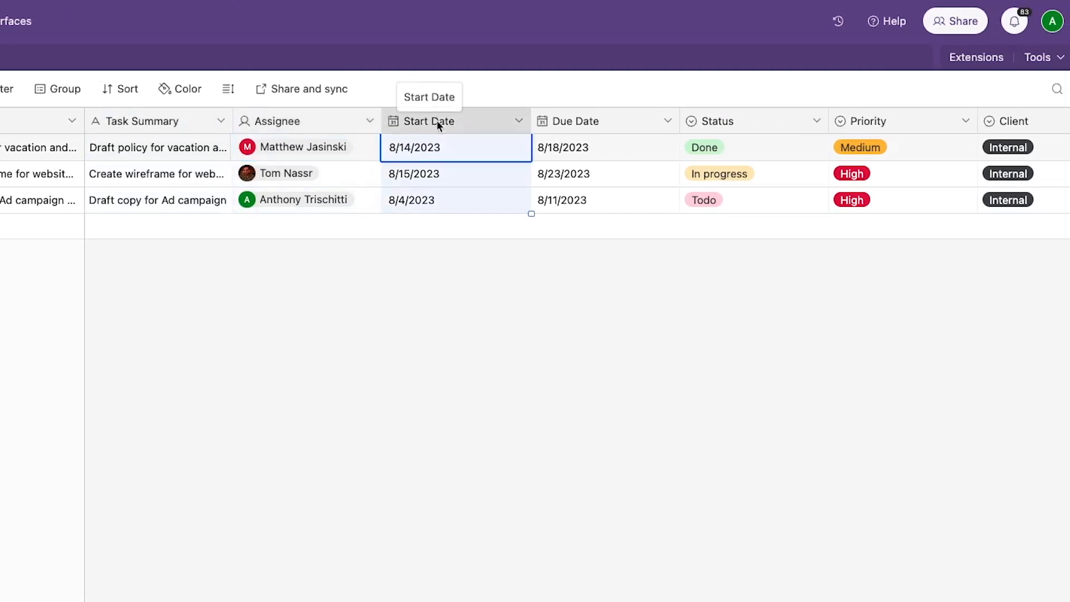
click(590, 121)
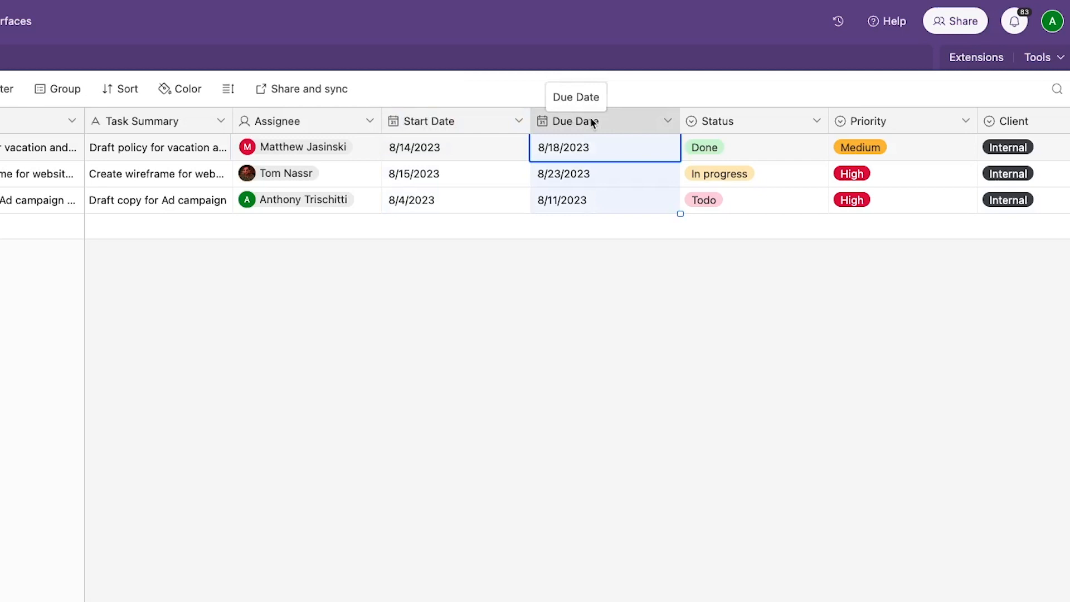
- Examine the Status and Priority fields, opening the selectable options of each in the first task
click(733, 121)
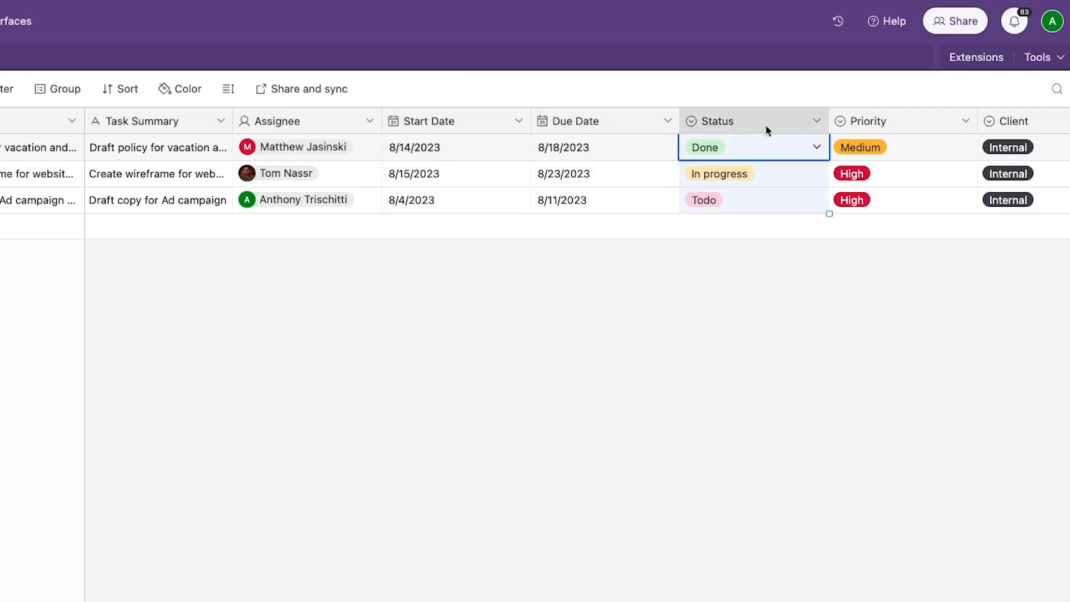
click(814, 148)
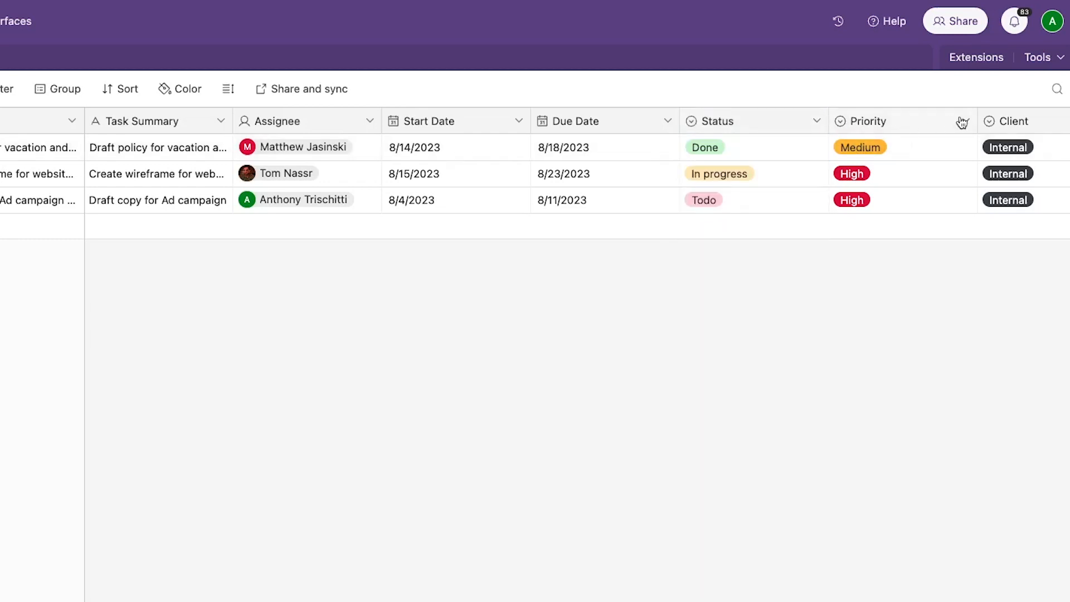
click(928, 125)
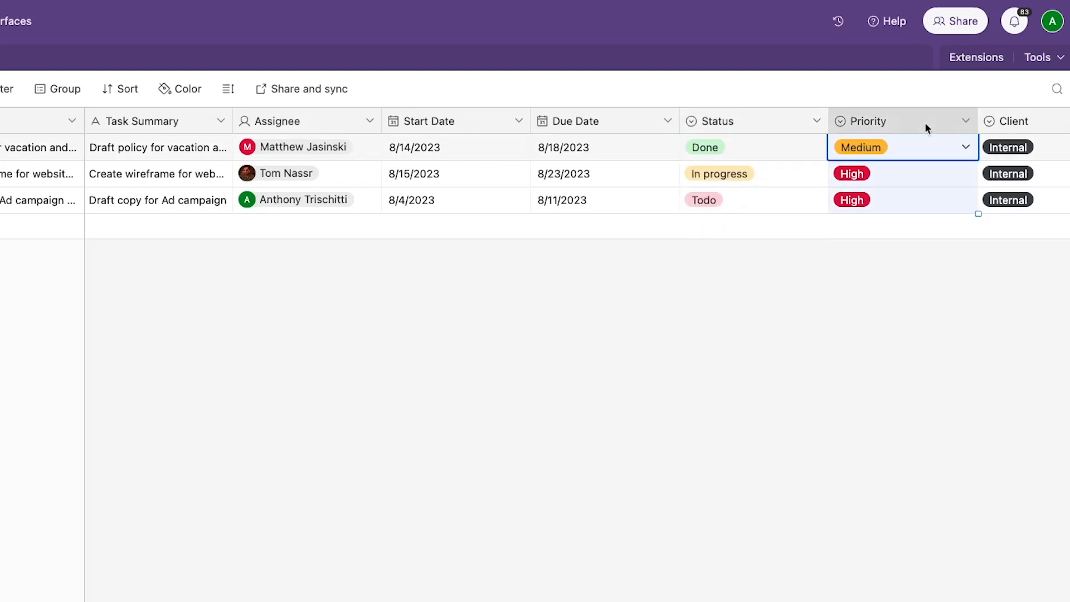
click(924, 148)
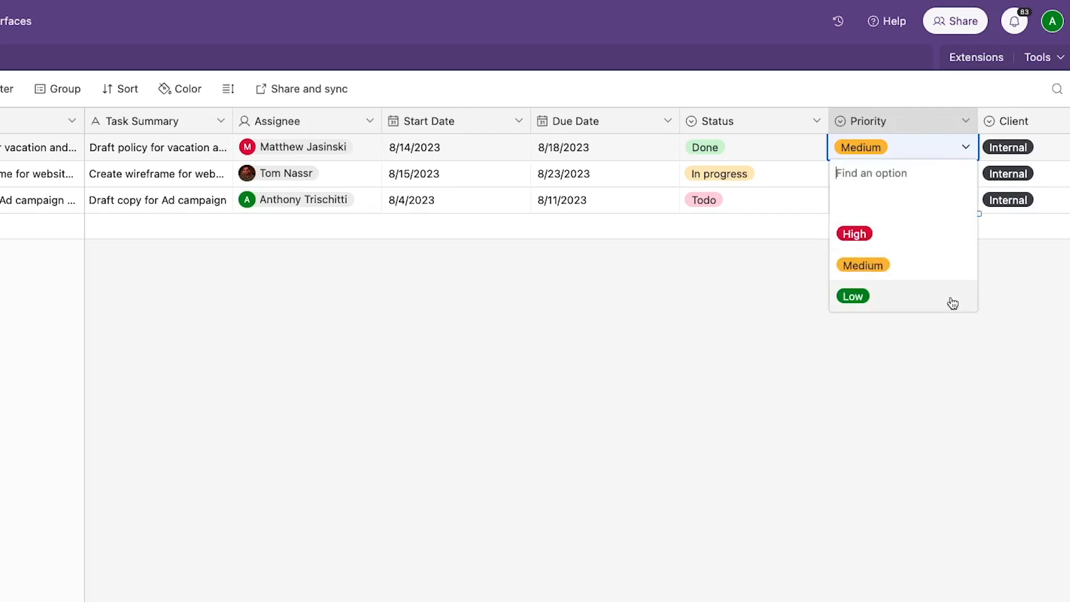
- Examine the Client field and the Notes field's configuration, closing the configuration without changes
scroll(979, 210, right, 3)
click(889, 122)
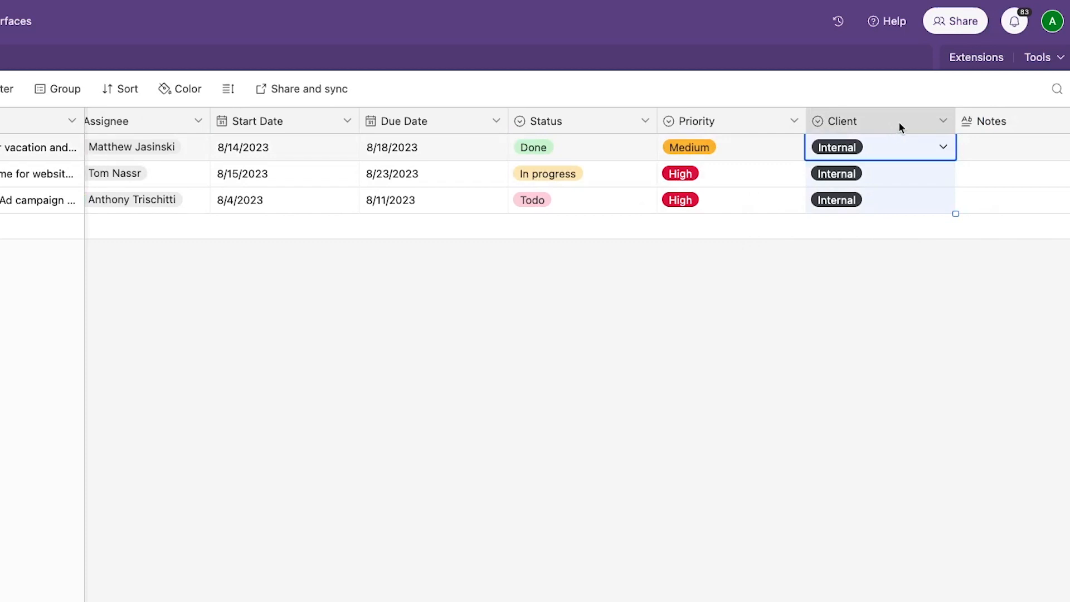
scroll(1001, 114, right, 2)
scroll(1001, 114, right, 3)
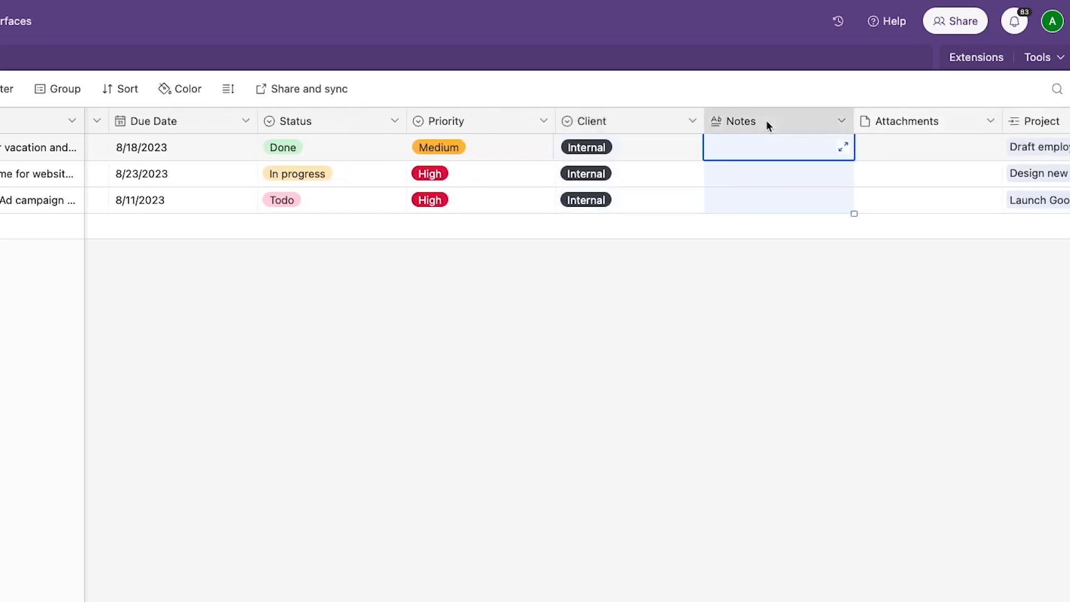
click(840, 121)
click(815, 159)
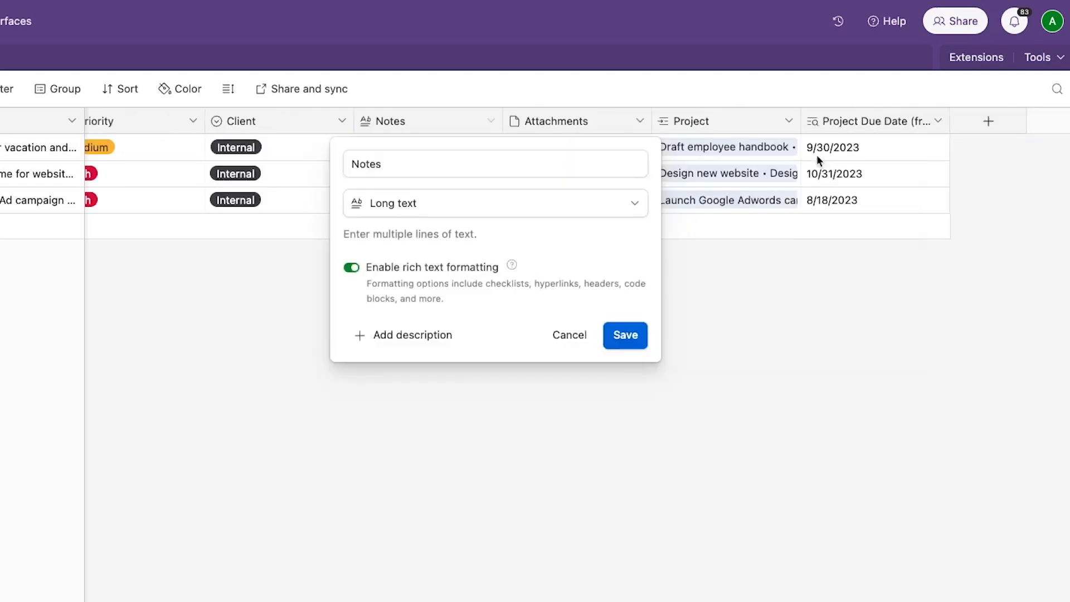
key(Escape)
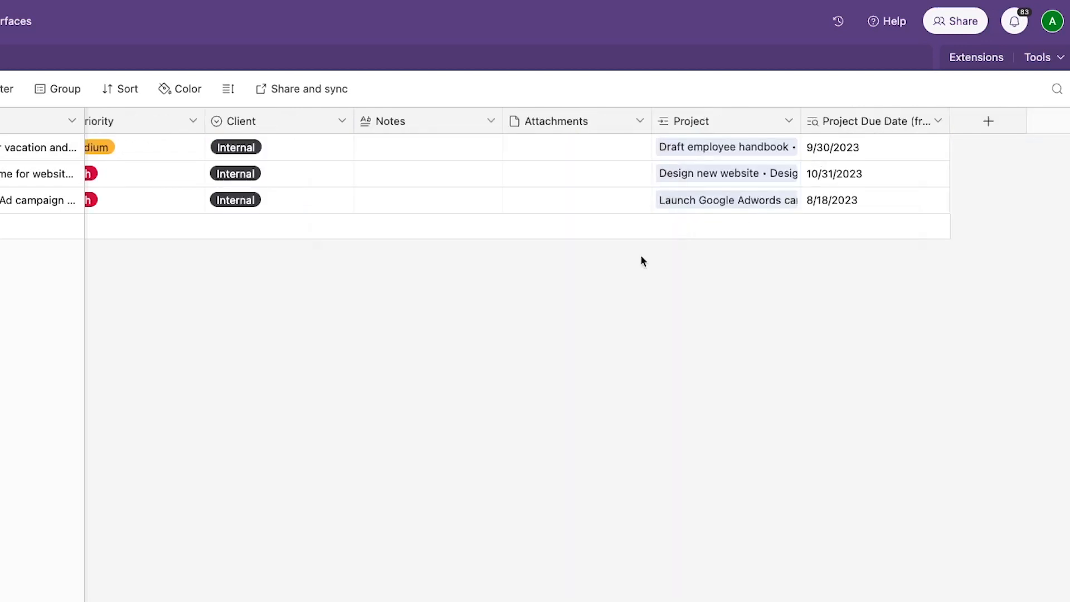
- Examine the Attachments, Project and Project Due Date fields, opening the list of projects that can be linked to the first task
click(599, 114)
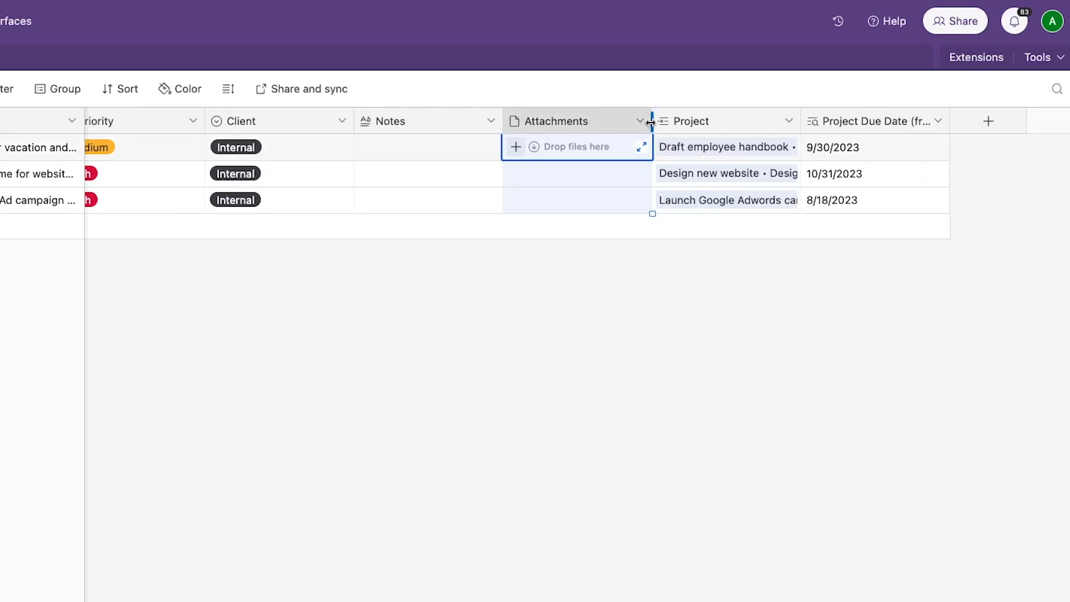
click(720, 122)
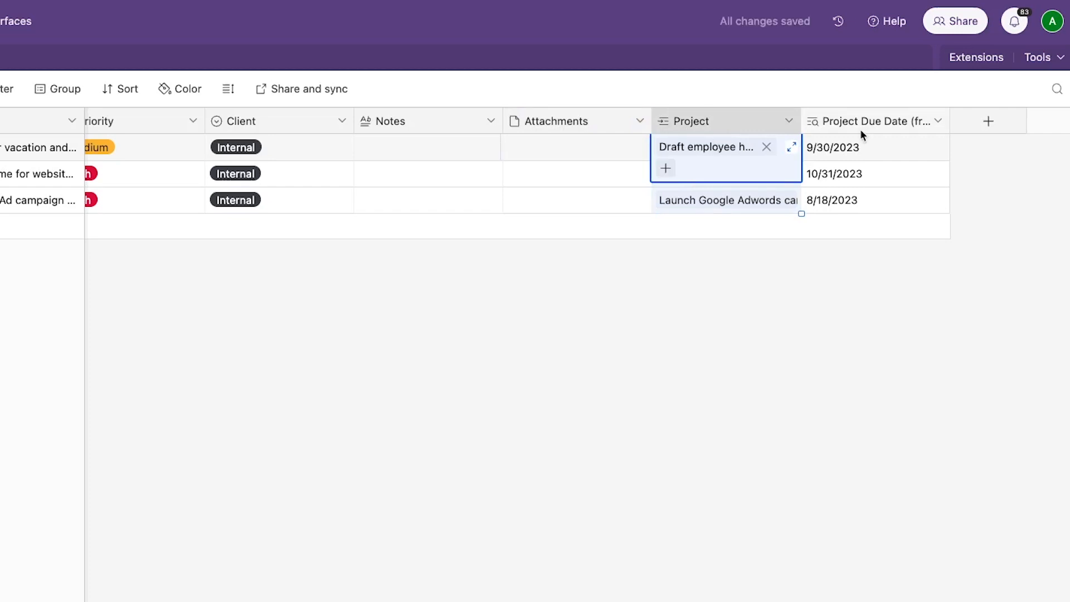
click(861, 128)
click(720, 122)
click(665, 167)
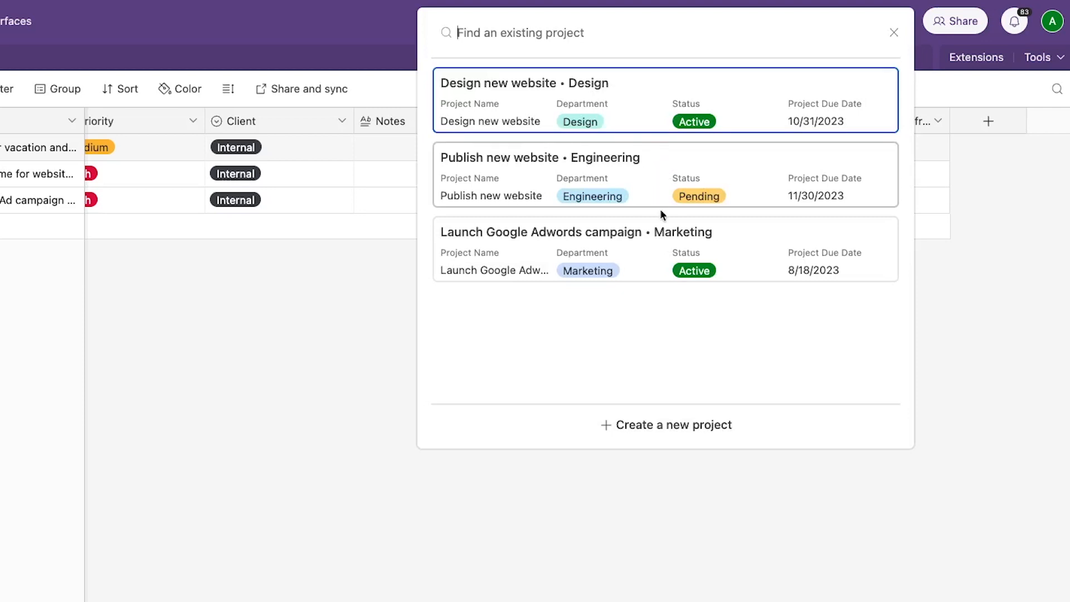
click(861, 128)
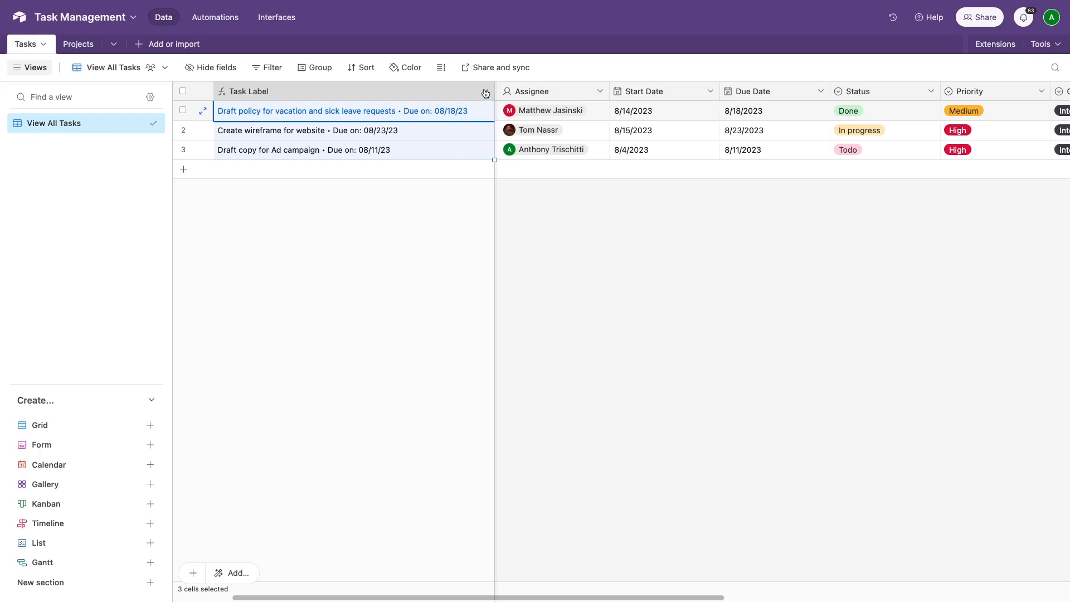
- Open the configuration of the Task Label field to examine its formula
click(483, 95)
click(472, 114)
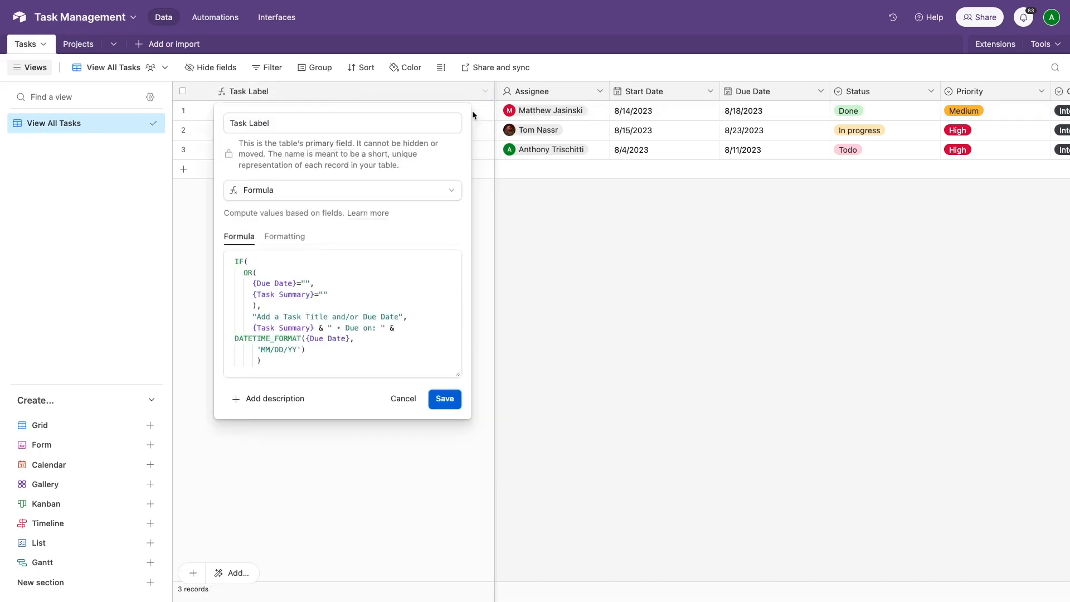
- Review the field types available for the Task Label field, keep Formula selected and save the configuration
click(326, 193)
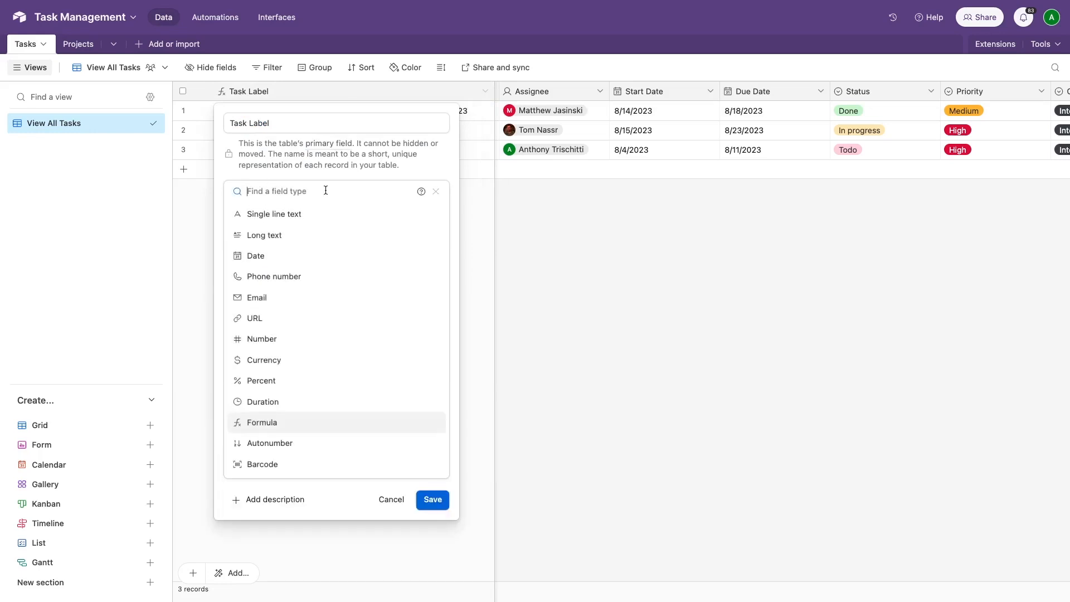
click(320, 422)
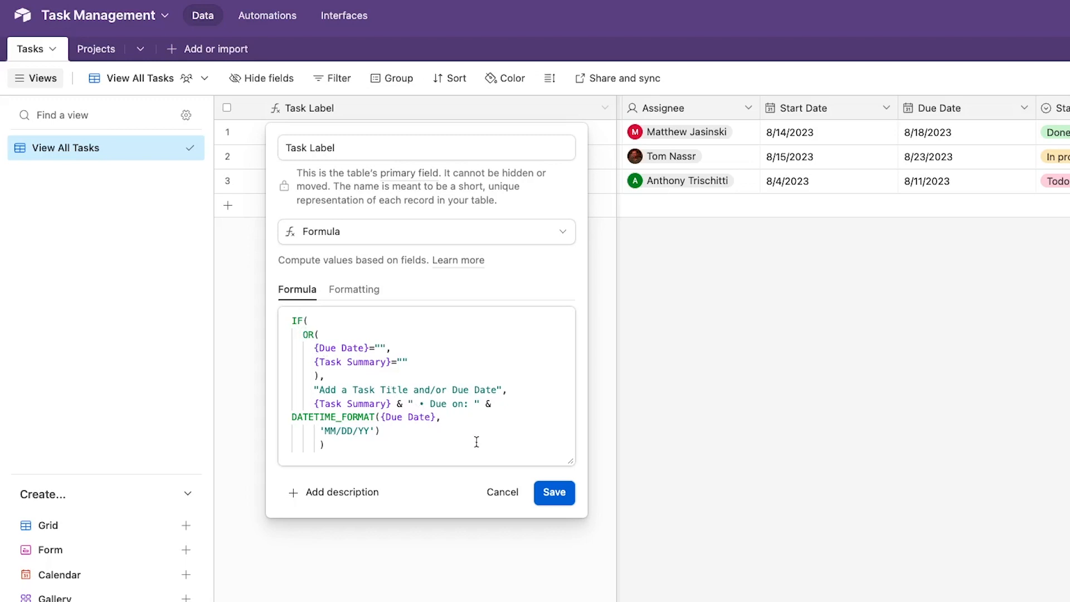
click(542, 491)
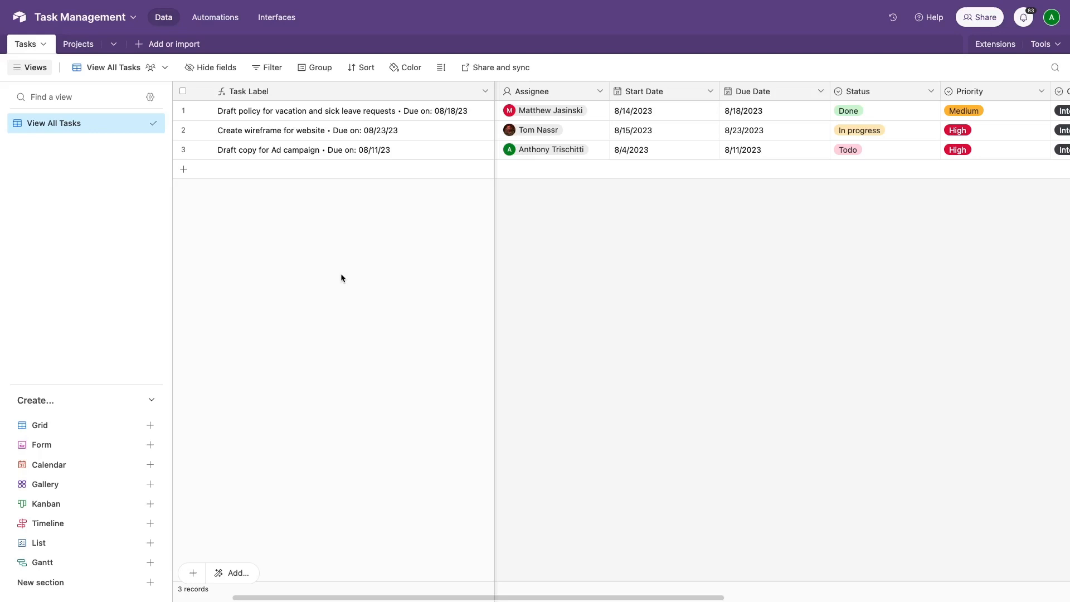
- Create a collaborative grid view named "Urgent Tasks" in the Tasks table
click(107, 428)
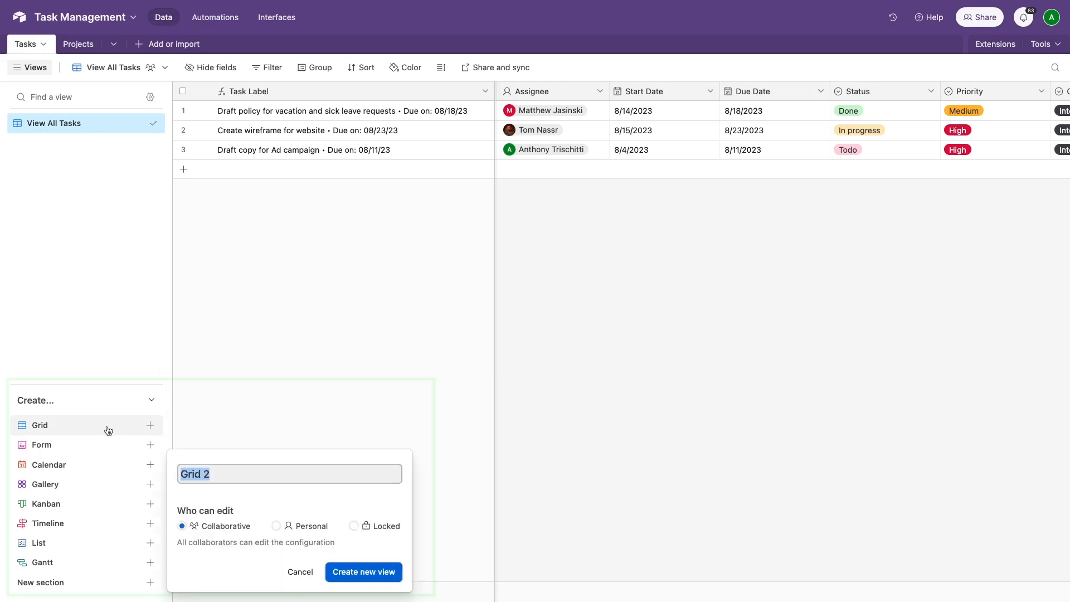
text(Urgent Tasks)
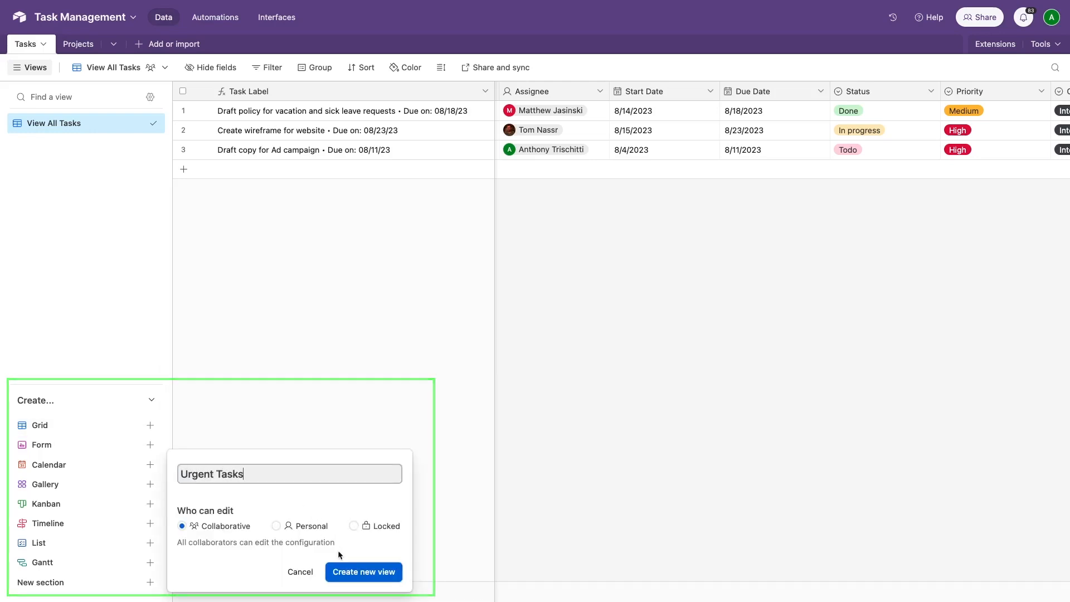
click(364, 571)
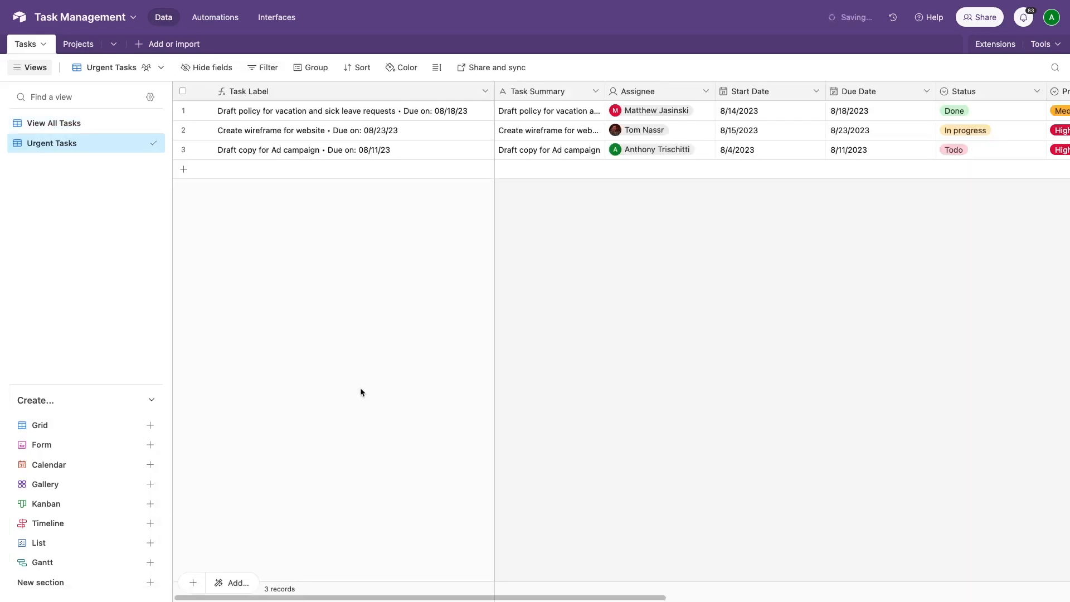
- Filter the Urgent Tasks view to show only records where Priority is High
click(260, 68)
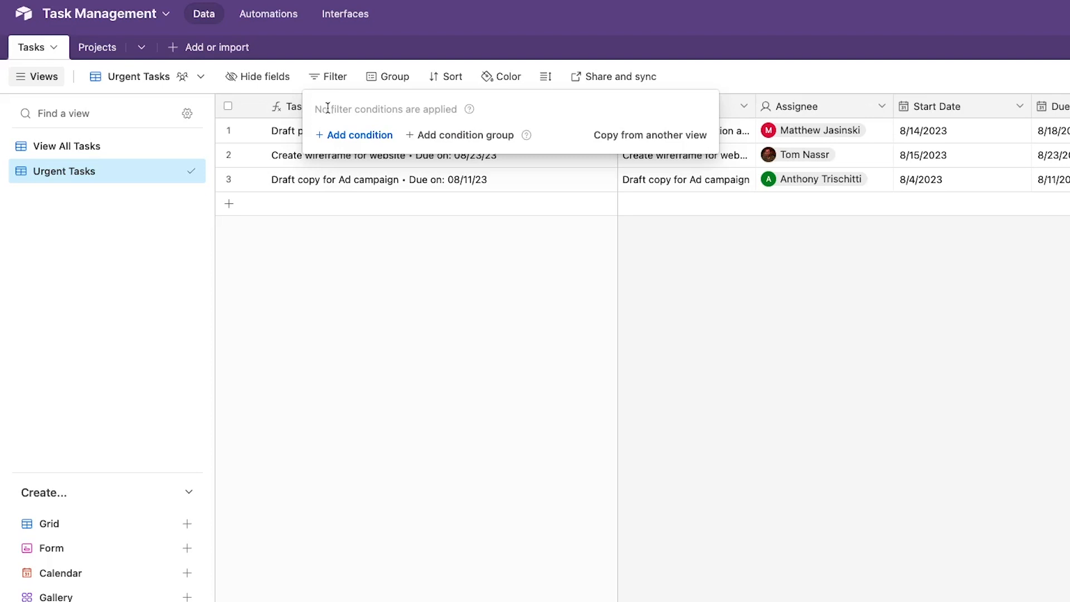
click(324, 134)
click(375, 135)
scroll(415, 274, down, 2)
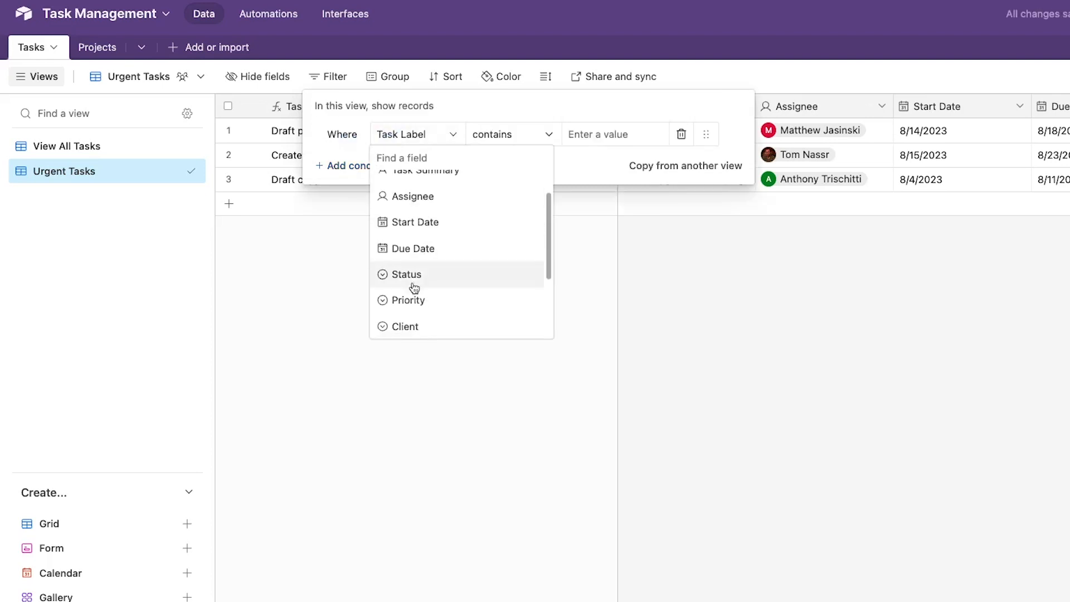
click(408, 300)
click(591, 134)
click(582, 184)
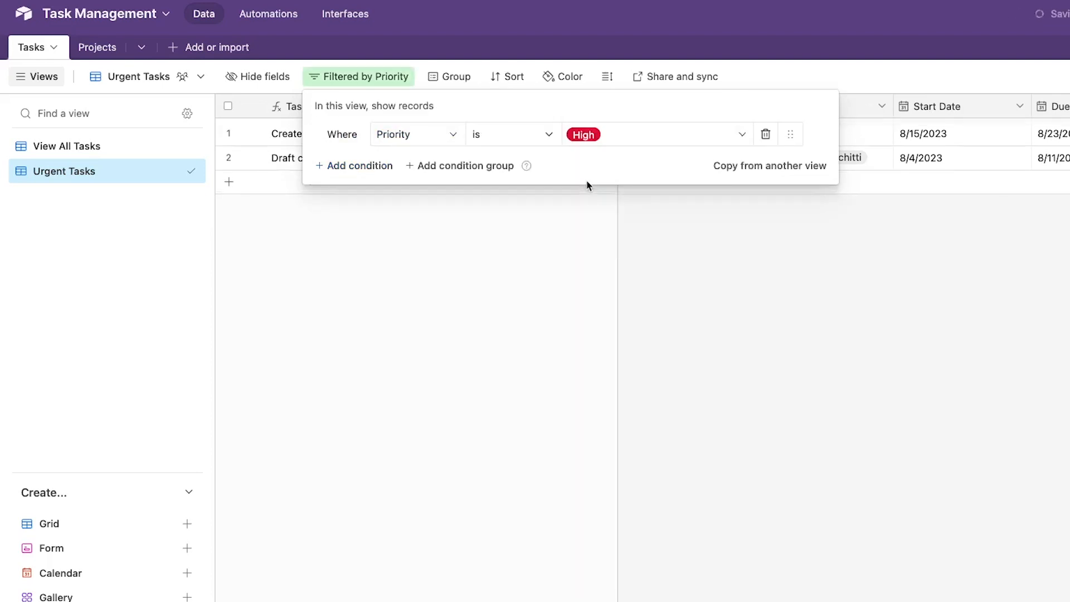
- Add a second filter condition requiring Due Date to be within the next 3 days
click(387, 167)
click(408, 166)
click(399, 318)
click(510, 165)
click(496, 239)
click(711, 165)
text(3)
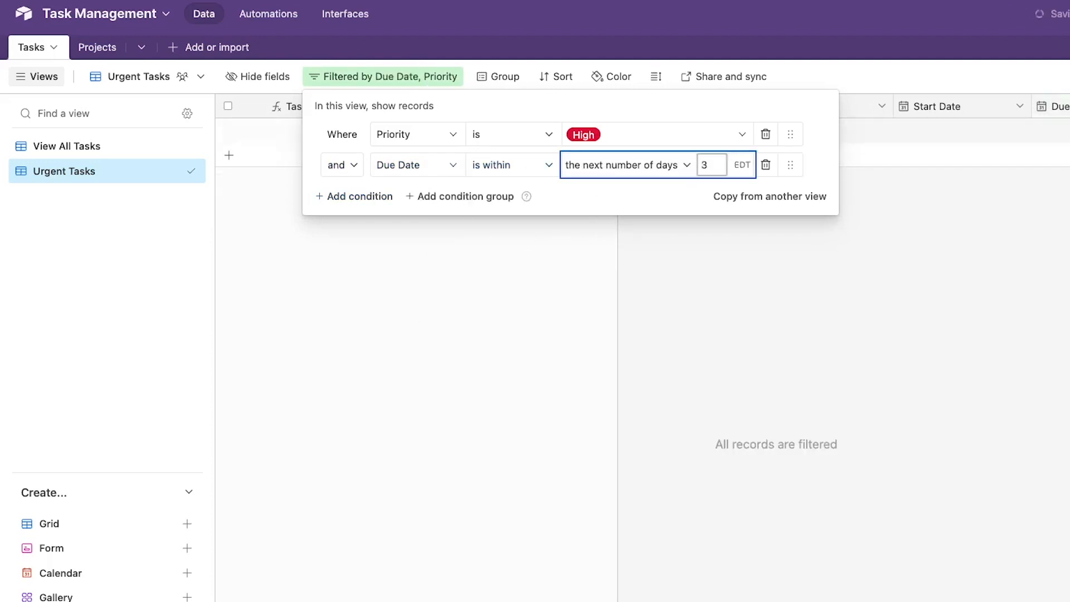
- Add a third filter condition where Status is none of Done and Archived, and close the filter settings
click(355, 196)
click(409, 196)
click(406, 375)
click(510, 195)
click(530, 319)
click(620, 198)
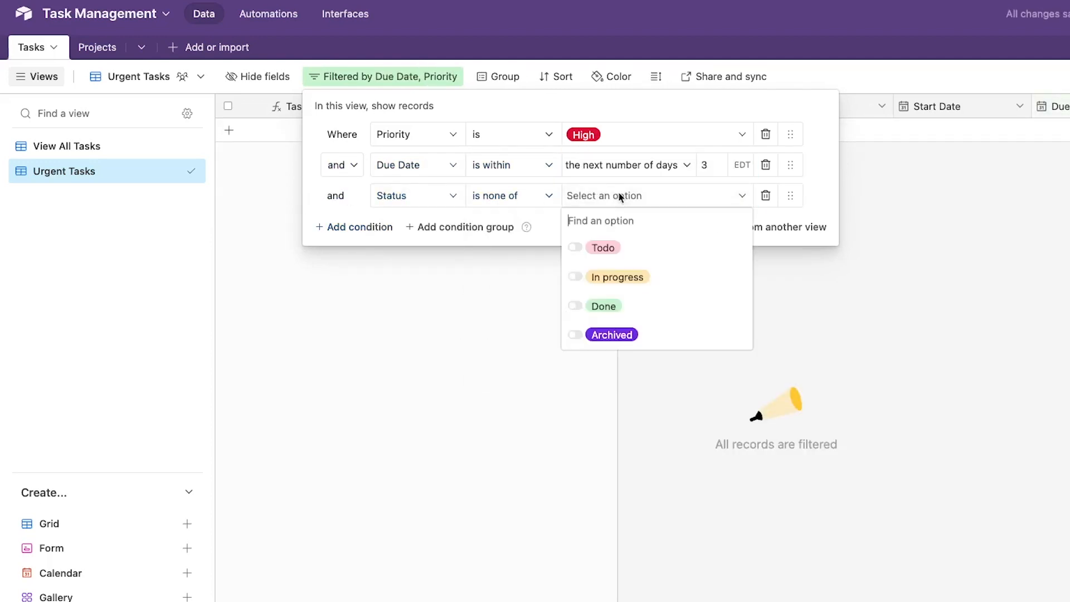
click(575, 305)
click(578, 335)
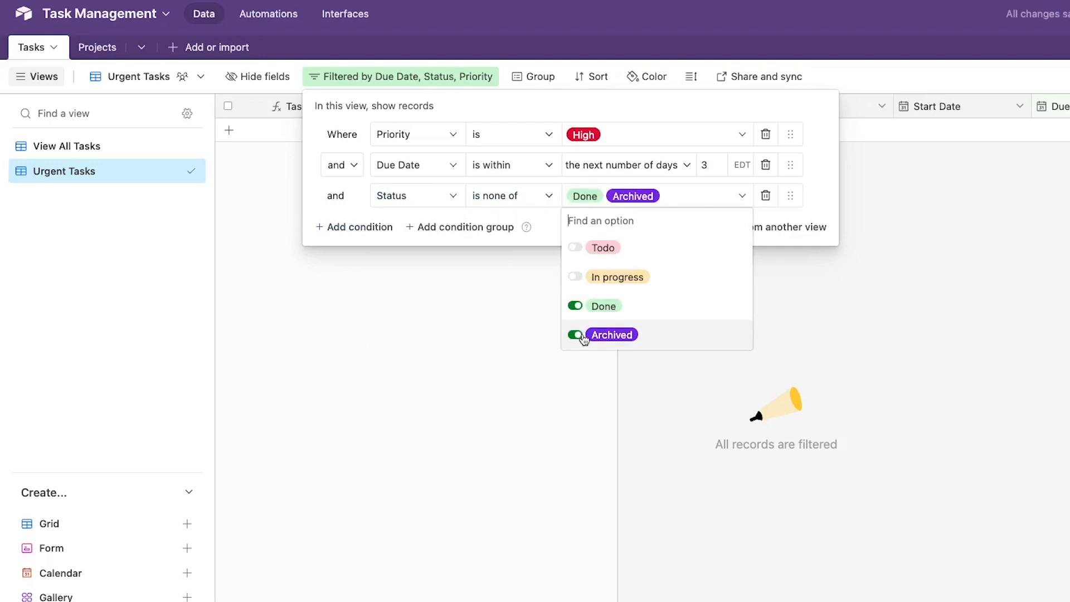
click(810, 343)
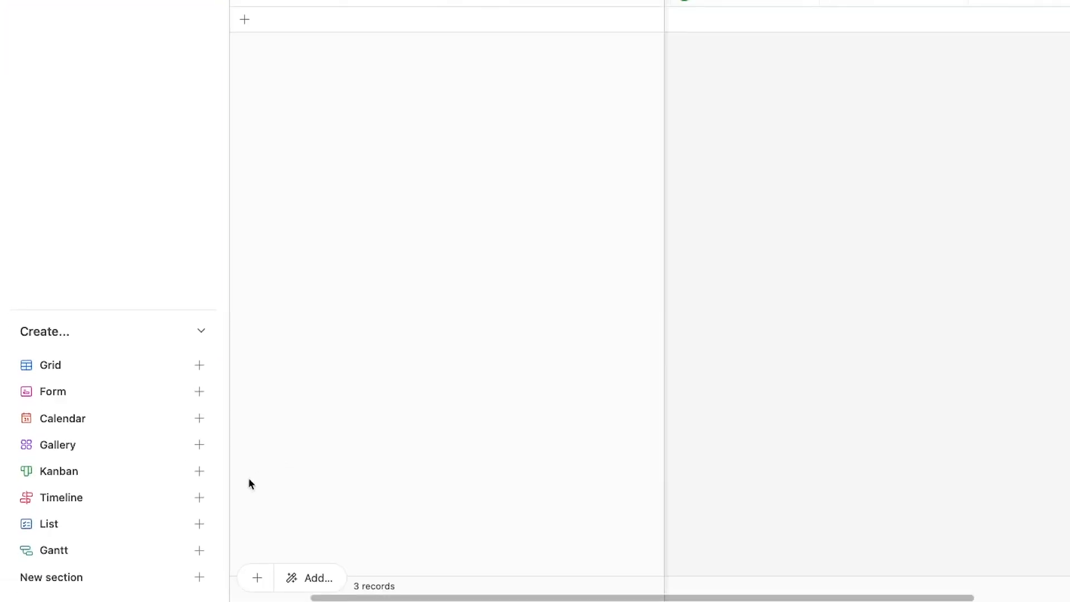
- Create a collaborative Timeline view of the tasks using Start Date and Due Date as its date fields
click(199, 497)
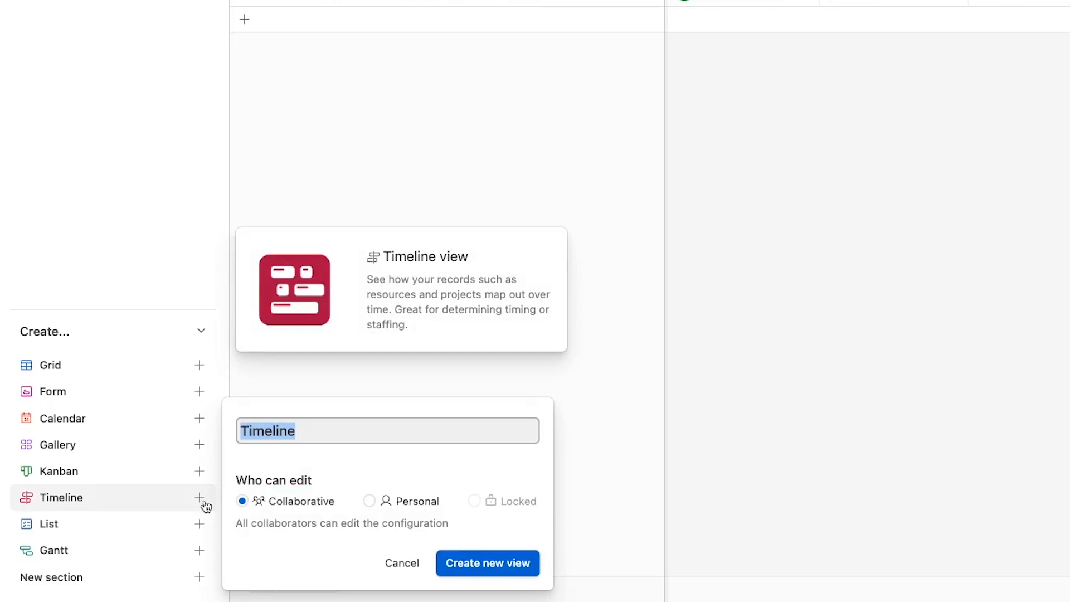
click(472, 560)
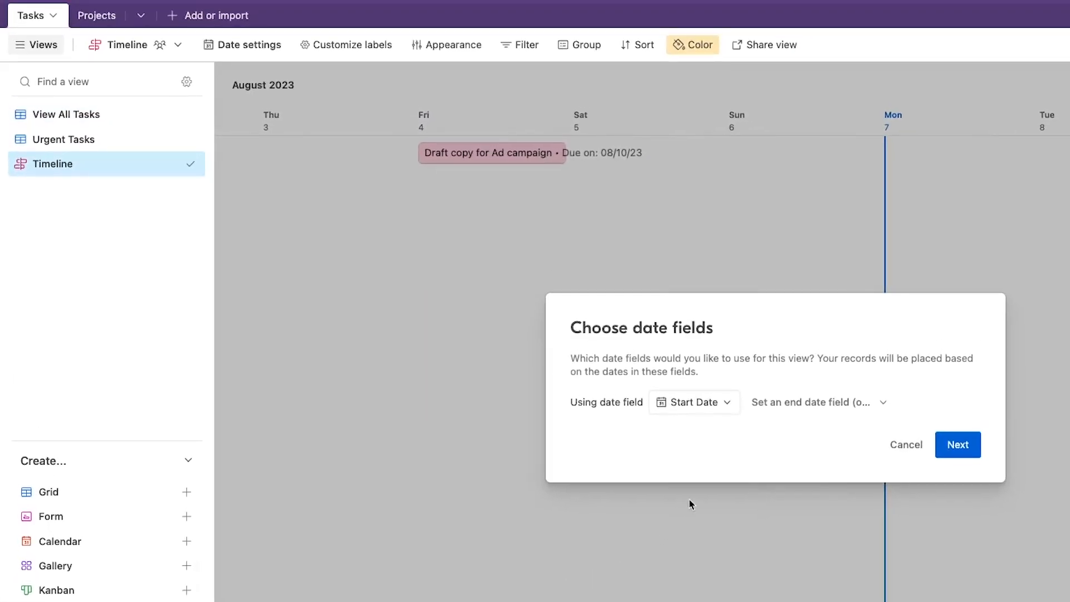
click(809, 402)
click(803, 451)
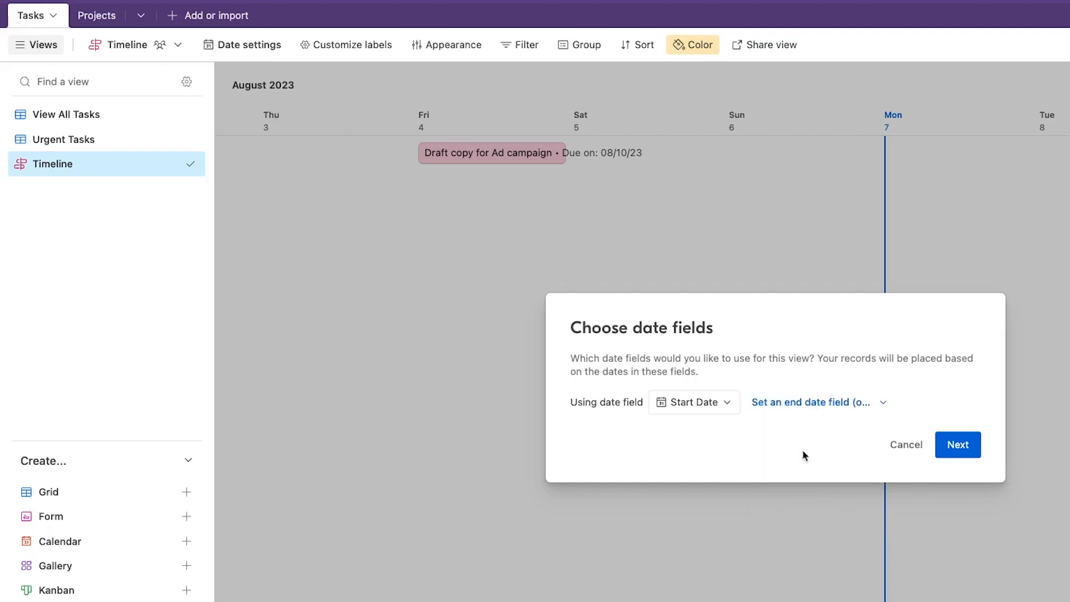
click(950, 443)
- Group the timeline records by Task Label in A → Z order
click(641, 413)
click(636, 463)
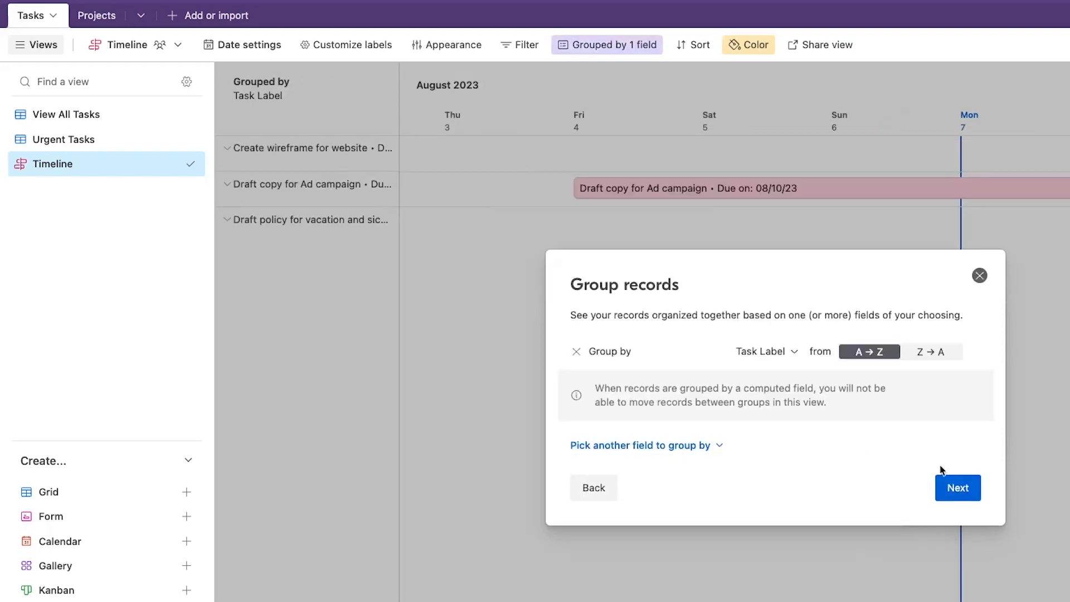
click(953, 490)
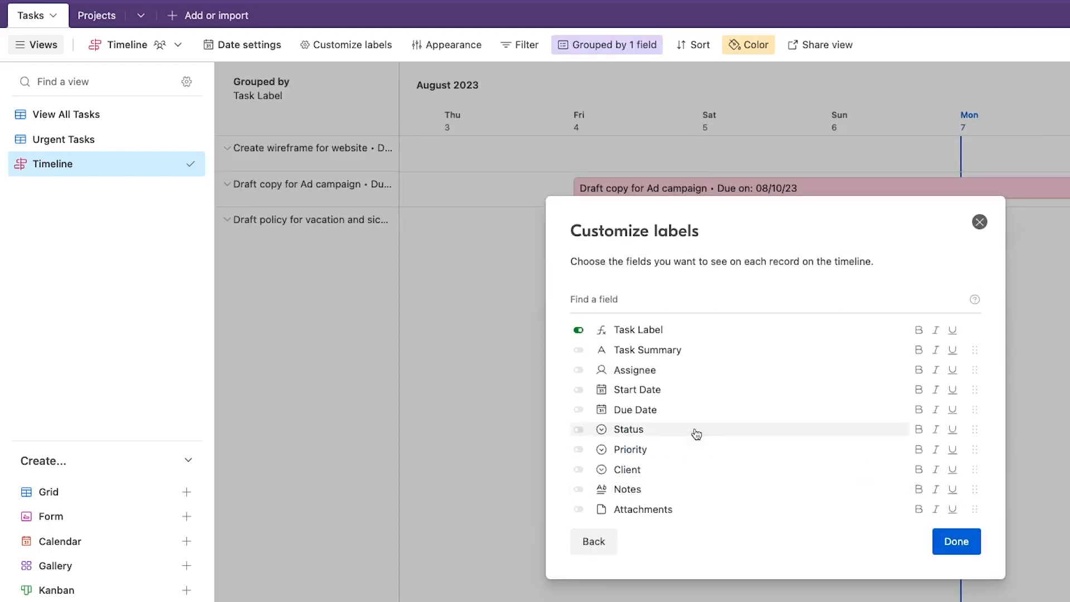
- Add Task Summary, Start Date, Due Date, Status and Priority to the timeline labels and finish the view setup
click(579, 389)
click(579, 410)
click(578, 450)
click(579, 429)
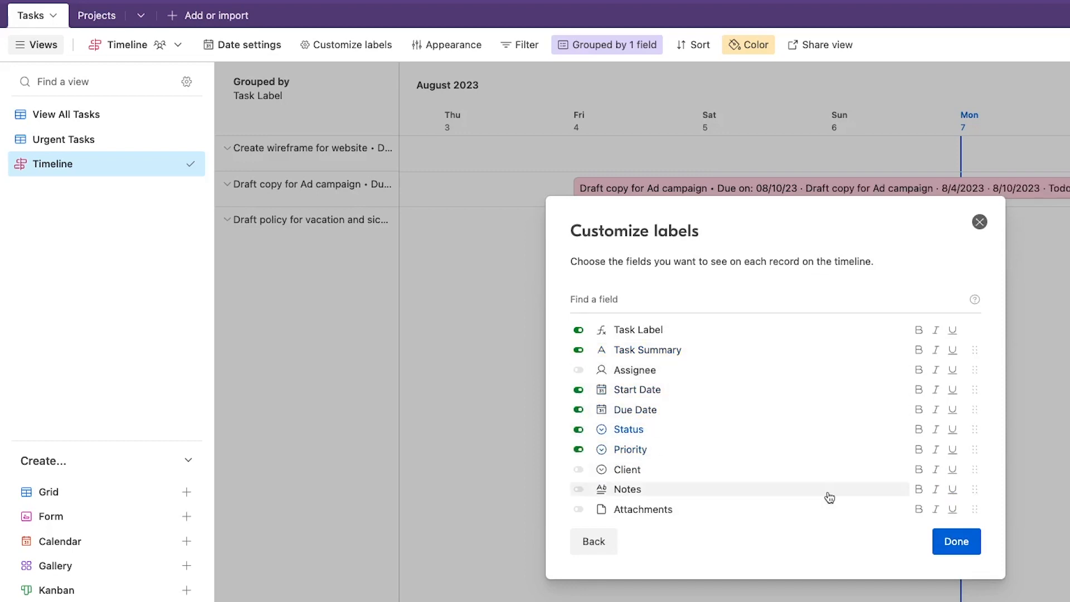
click(955, 540)
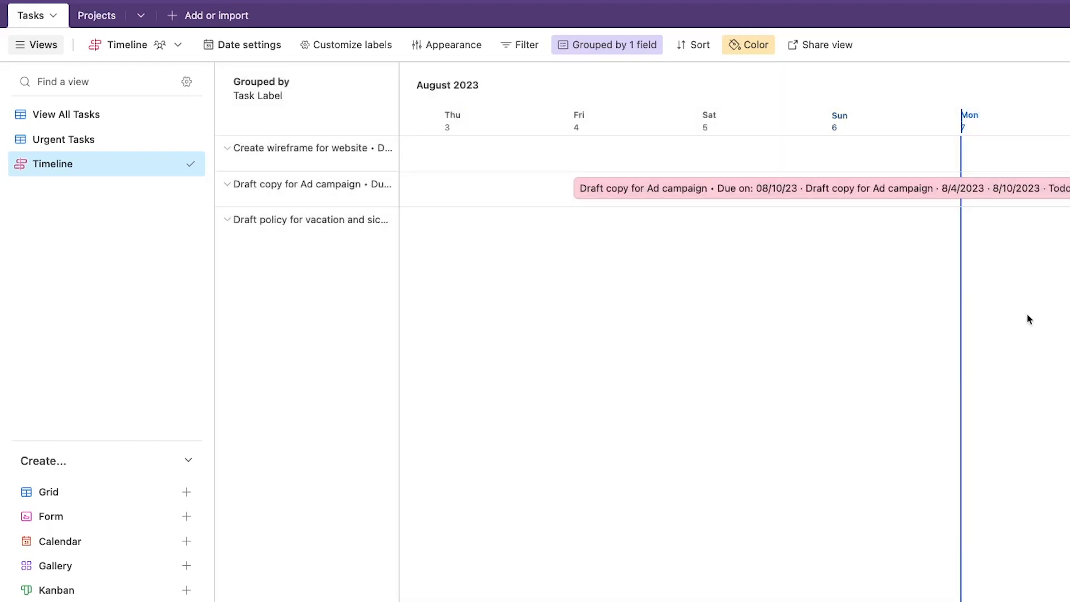
- Examine the task bars and their labels along the August 2023 timeline
scroll(1027, 317, right, 5)
scroll(1027, 317, right, 5)
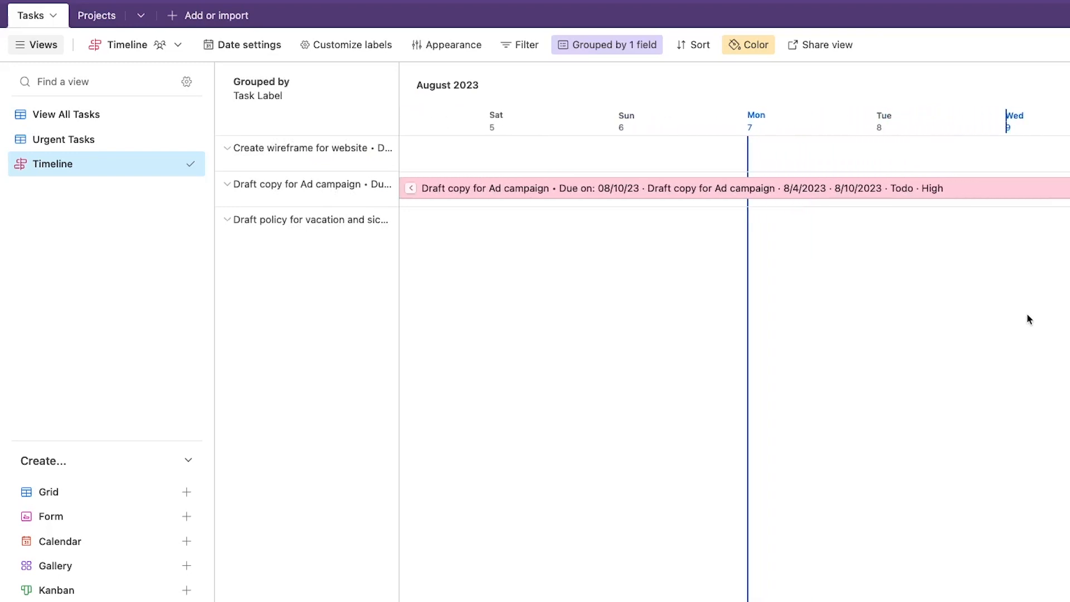
scroll(1027, 315, right, 5)
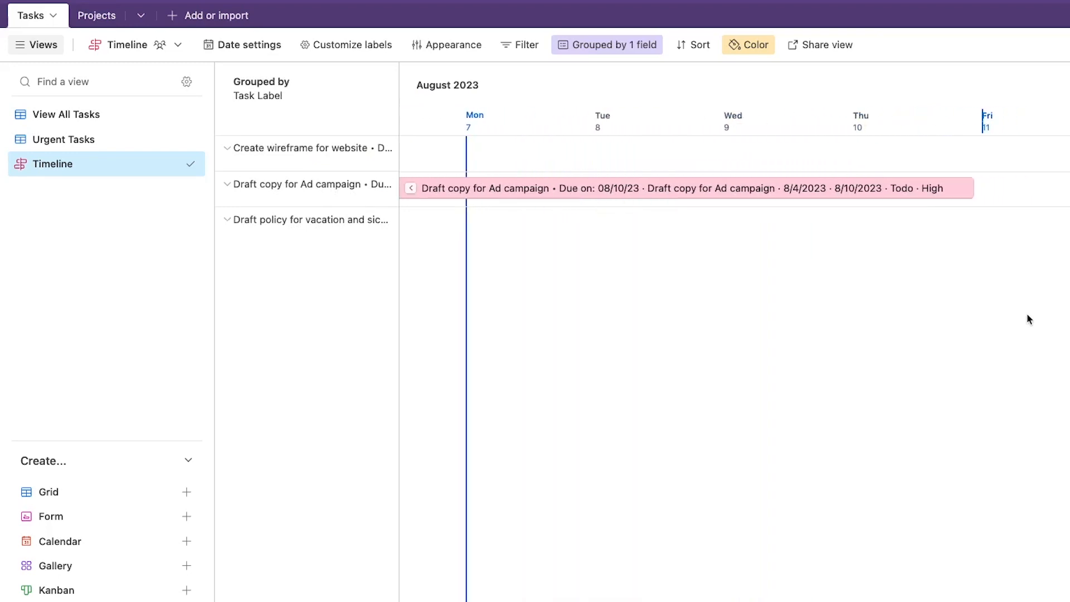
scroll(1028, 319, right, 5)
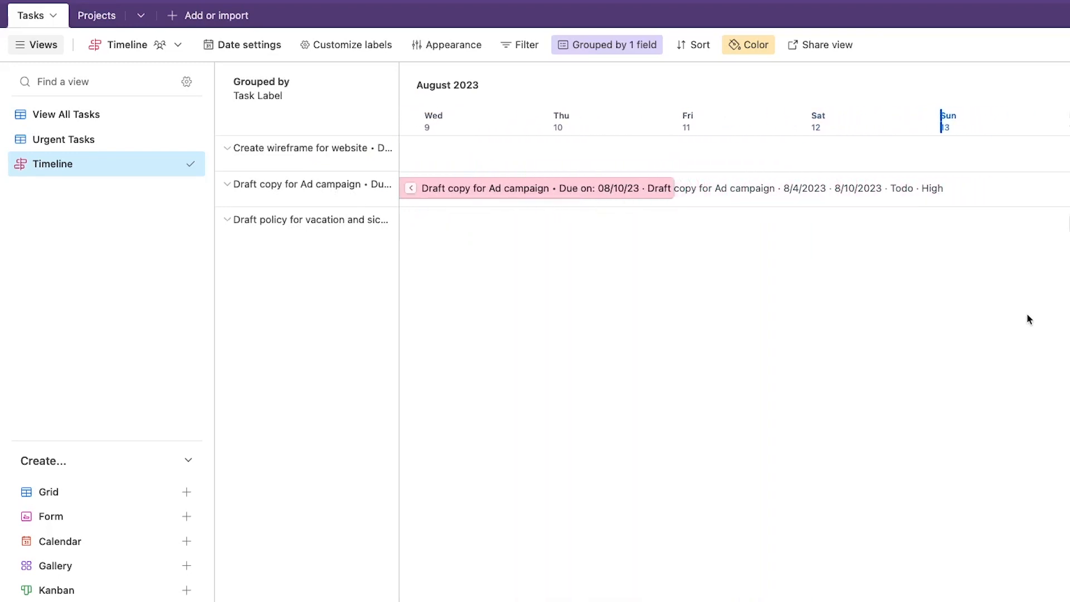
scroll(1028, 319, right, 5)
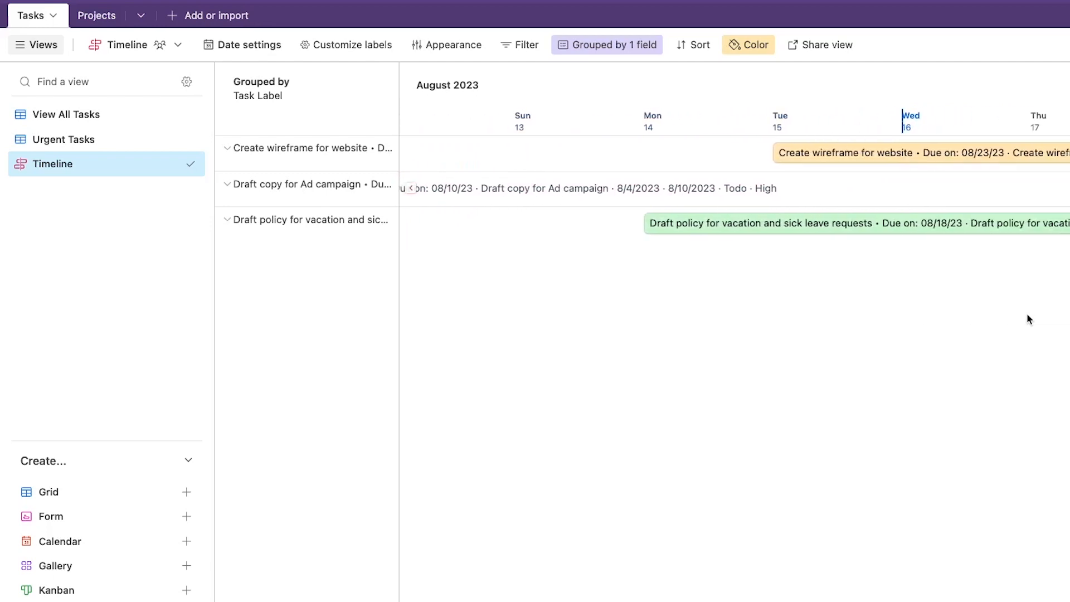
scroll(1028, 319, right, 5)
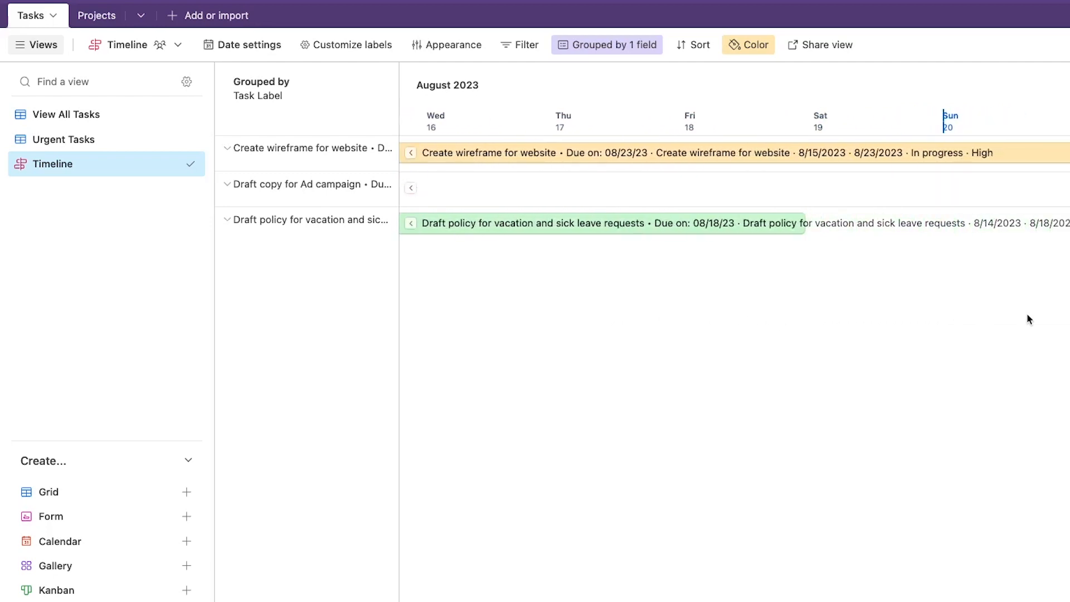
scroll(1028, 319, right, 4)
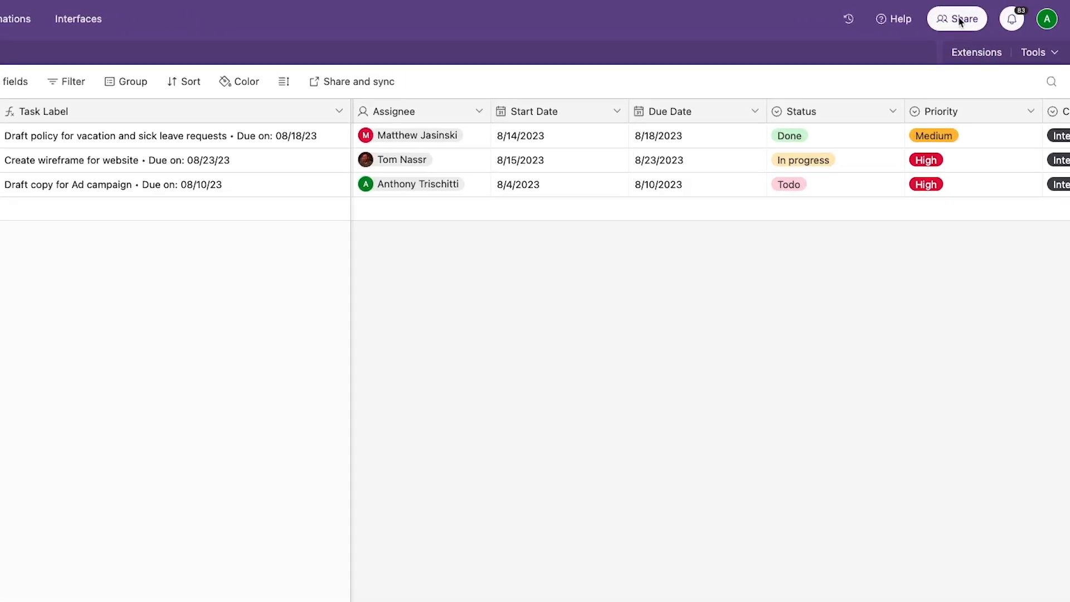
- Invite a collaborator to the base by email as Creator, with the message "Collaborate on the Base"
click(957, 21)
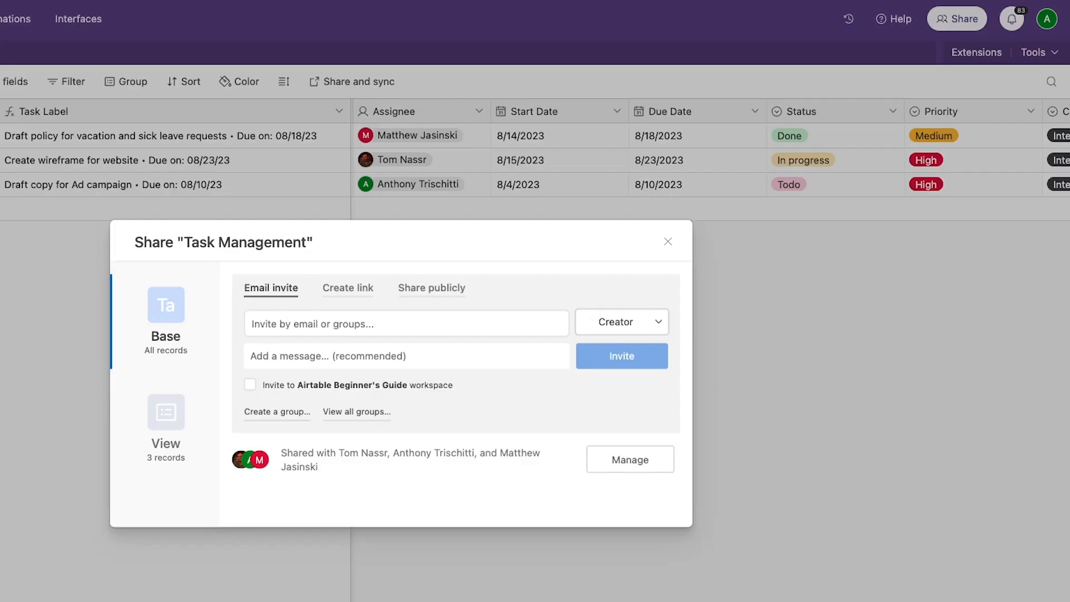
click(364, 318)
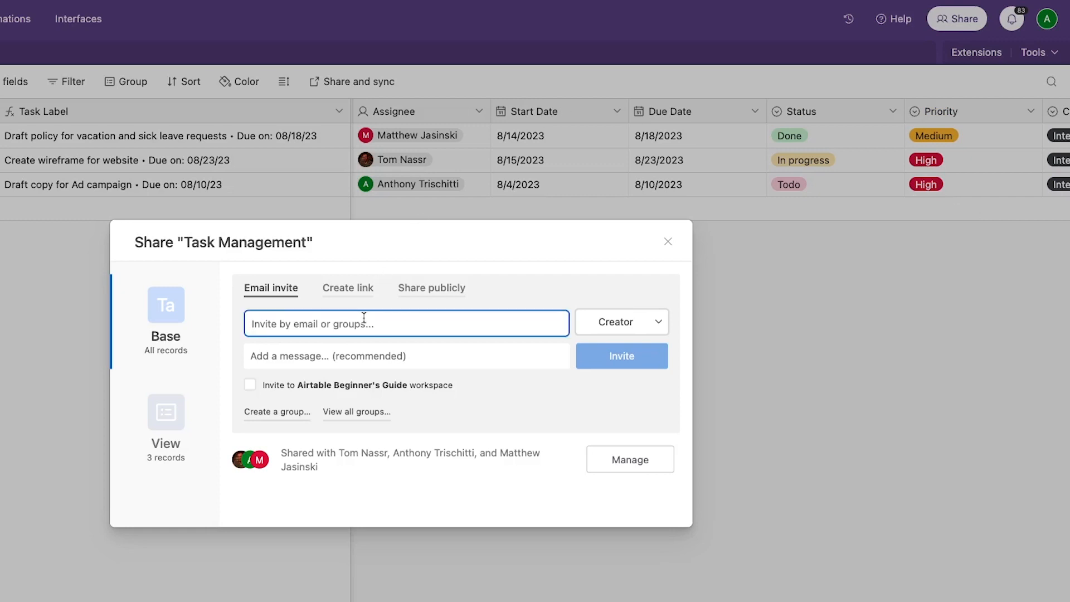
text(tom)
click(366, 393)
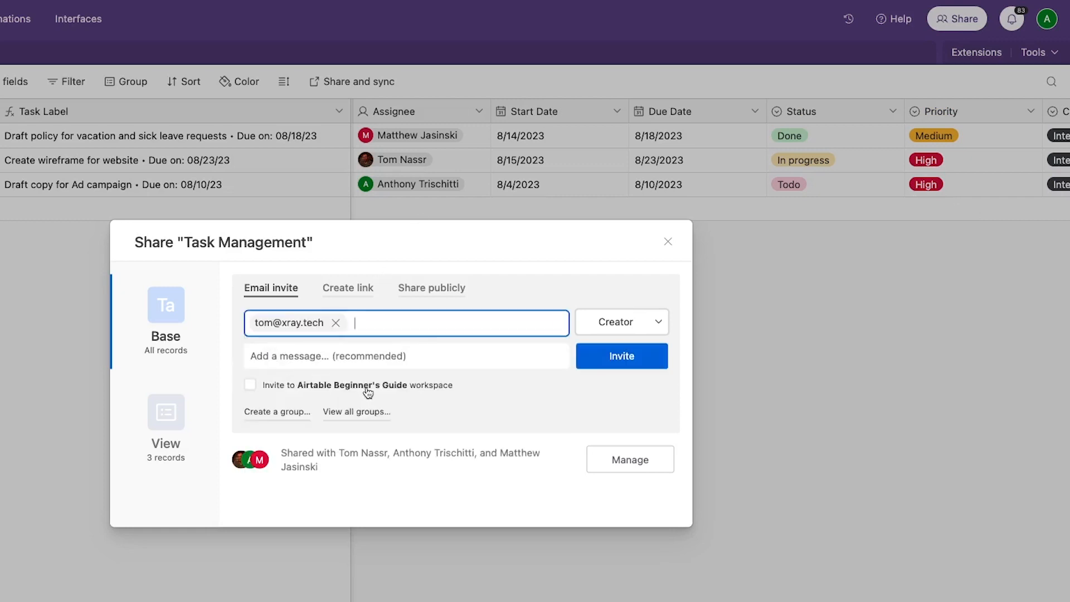
click(530, 354)
text(Collaborate on the )
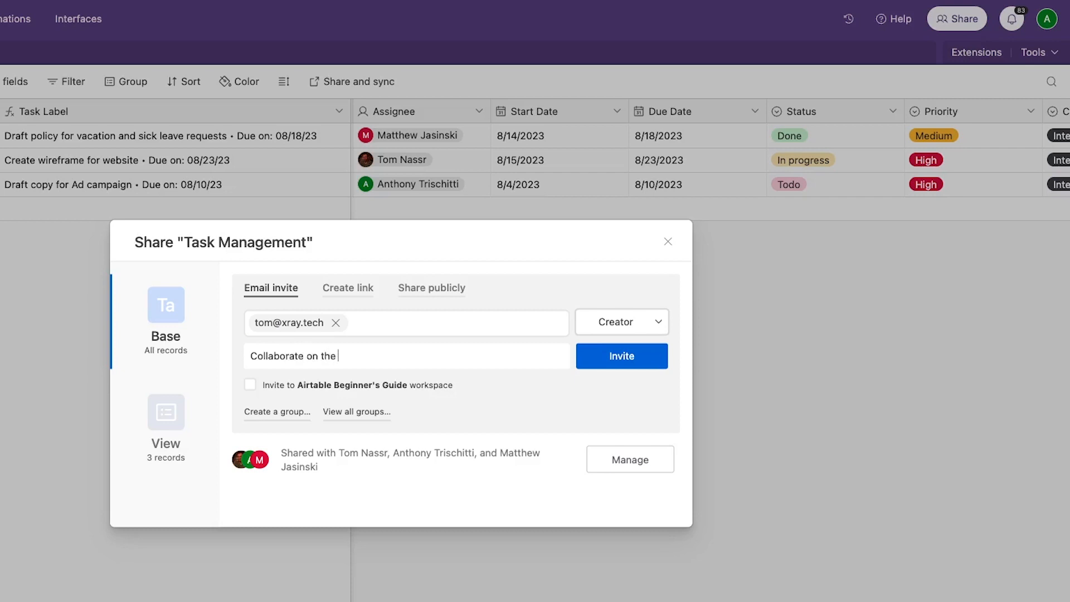
text(Base)
click(628, 356)
- Invite a second collaborator by email with Editor permission and the message "Hey Collaborate on this Base"
text(matt)
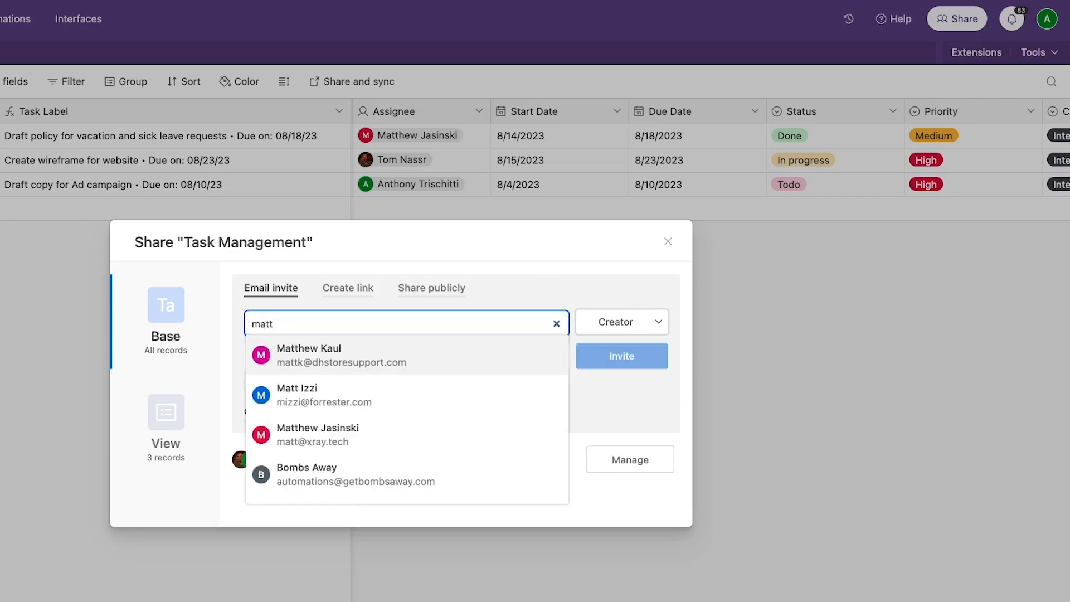
click(471, 366)
click(530, 356)
text(Hey Colla)
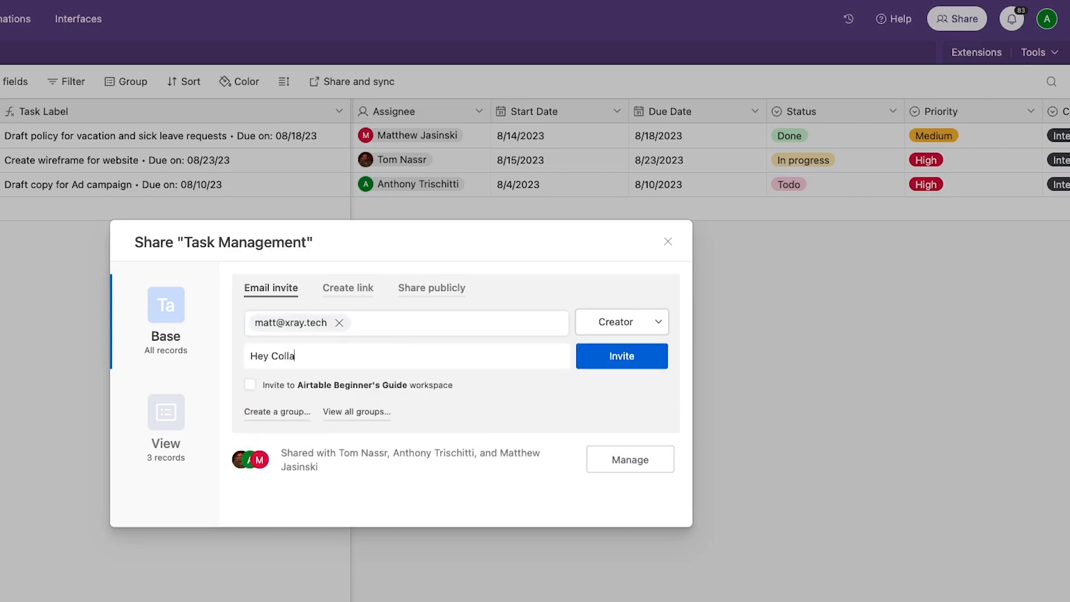
text(borate on this Base)
click(621, 322)
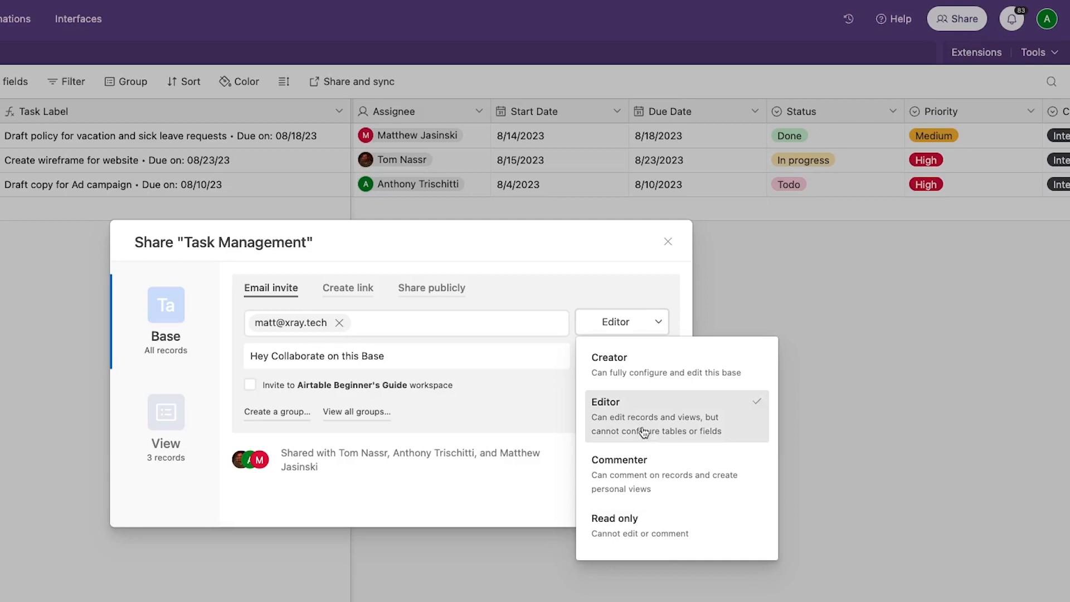
click(611, 295)
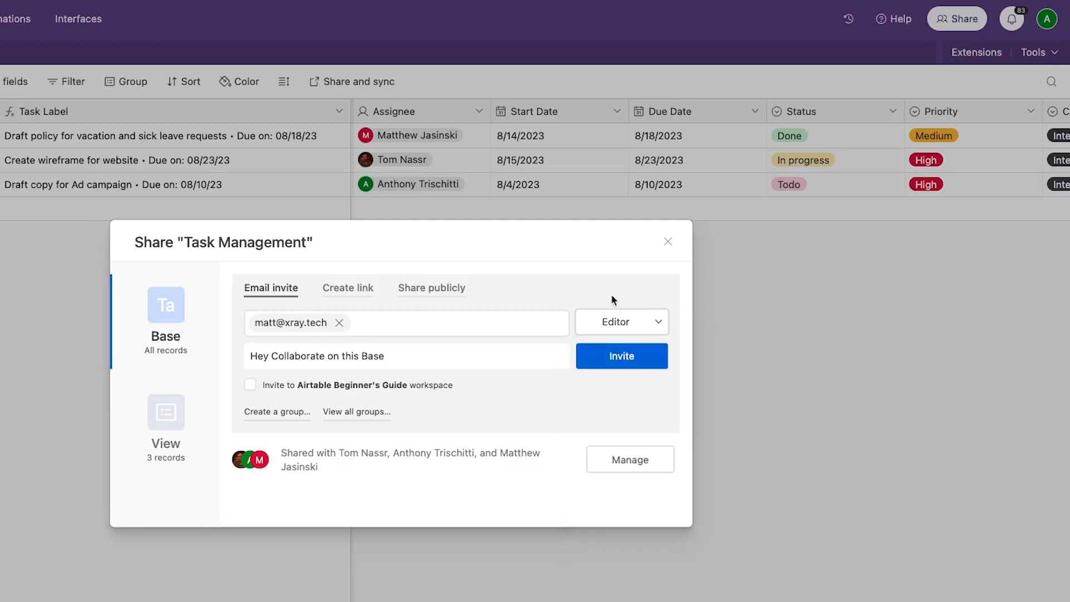
click(620, 366)
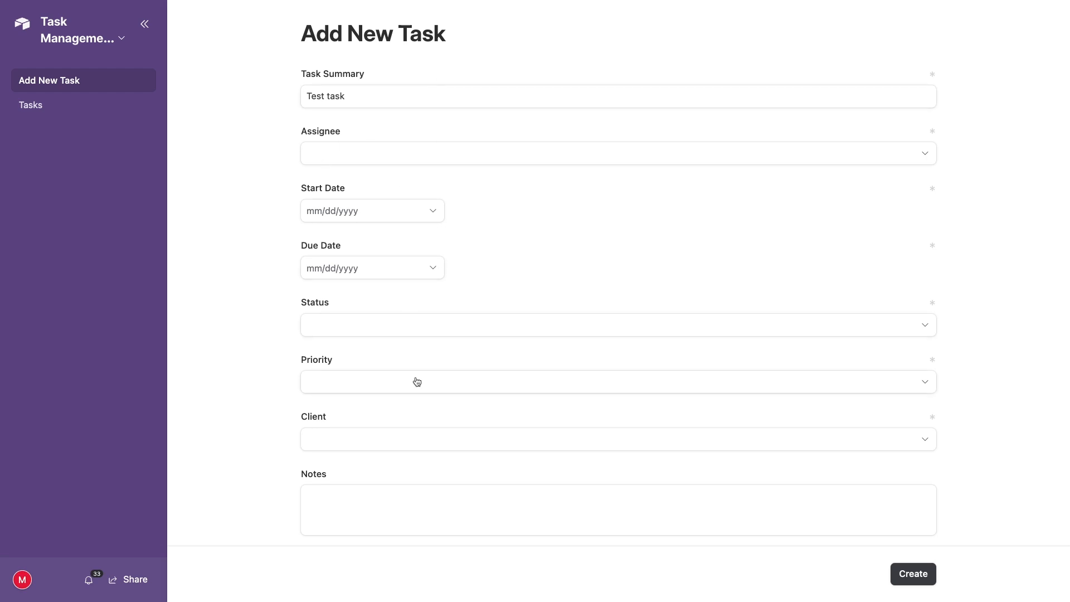
- Look through the portal's Tasks kanban page and its Add New Task form
click(72, 111)
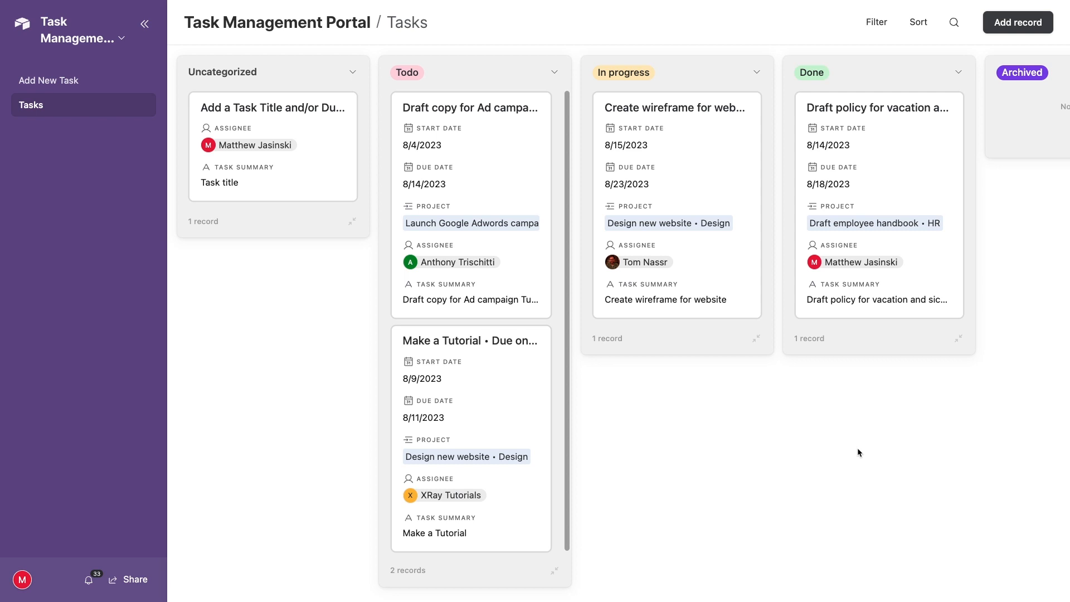
click(69, 87)
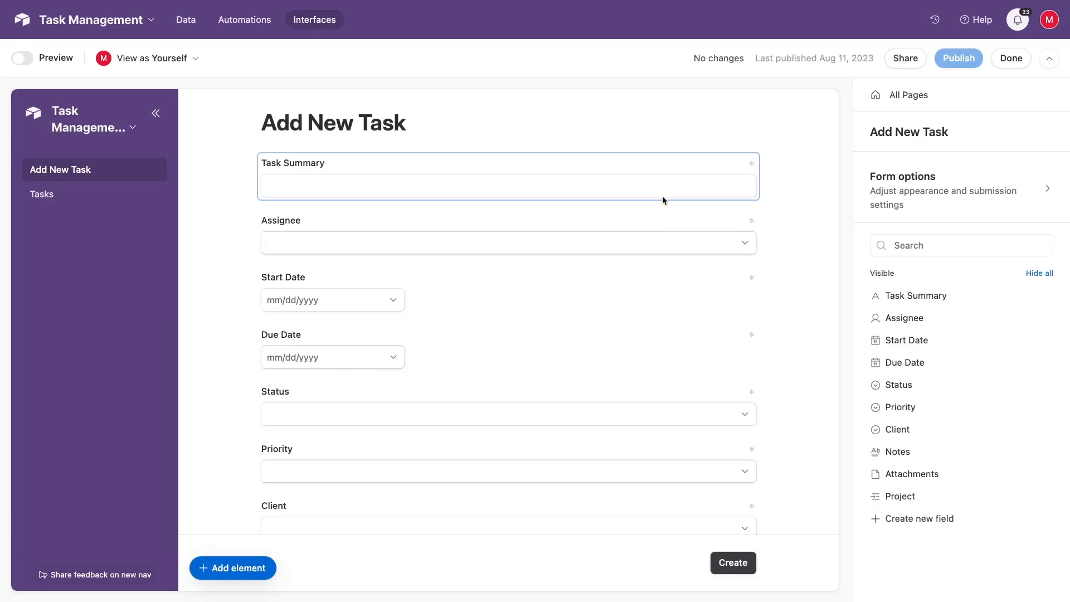
click(682, 162)
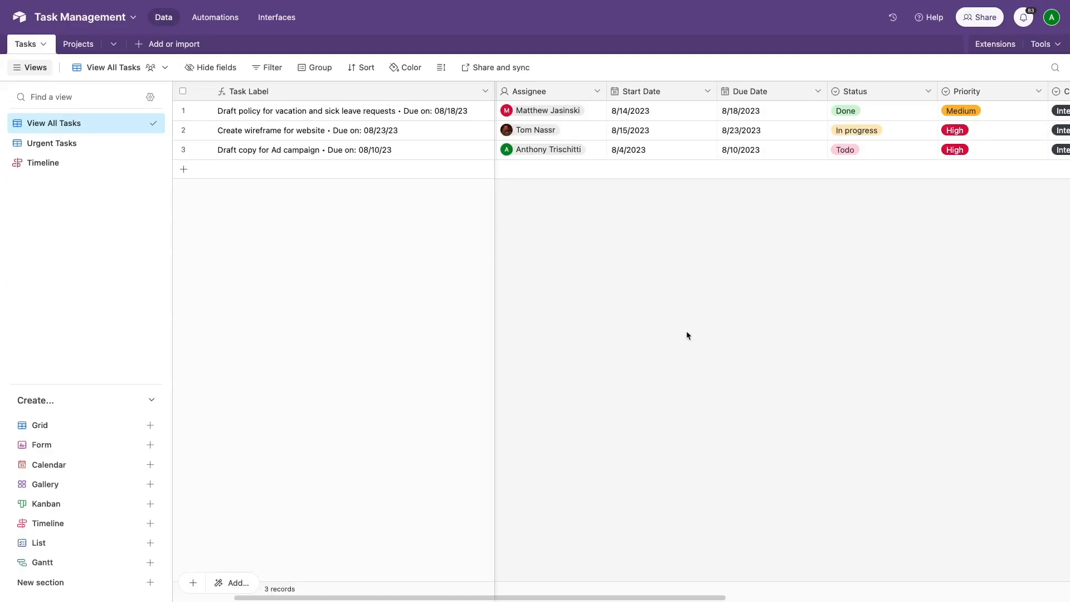
- Start building a new interface in the base and name it "Task Management Portal"
click(286, 17)
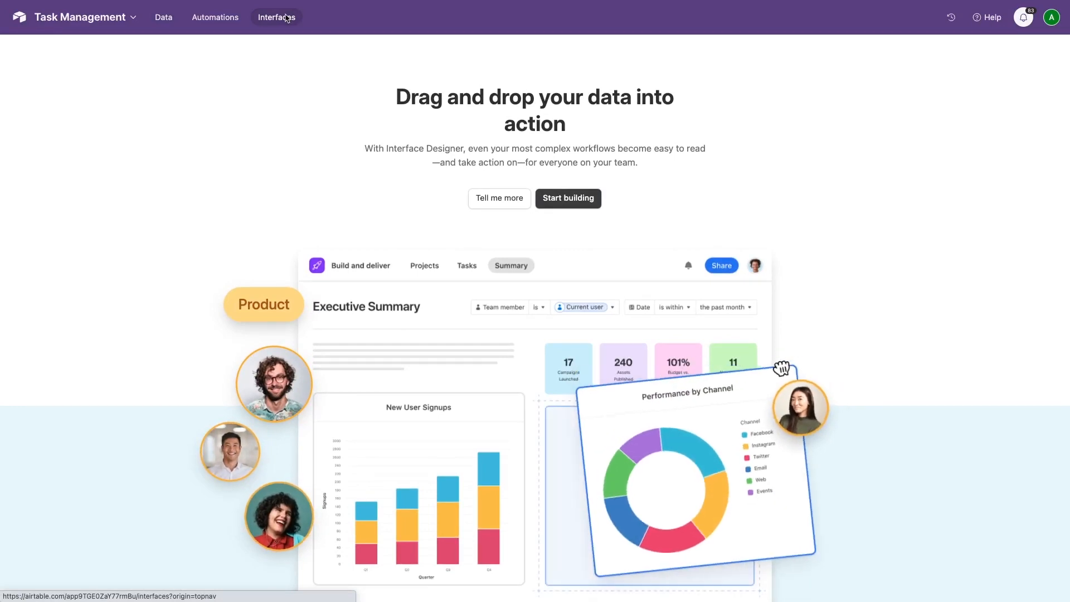
click(568, 198)
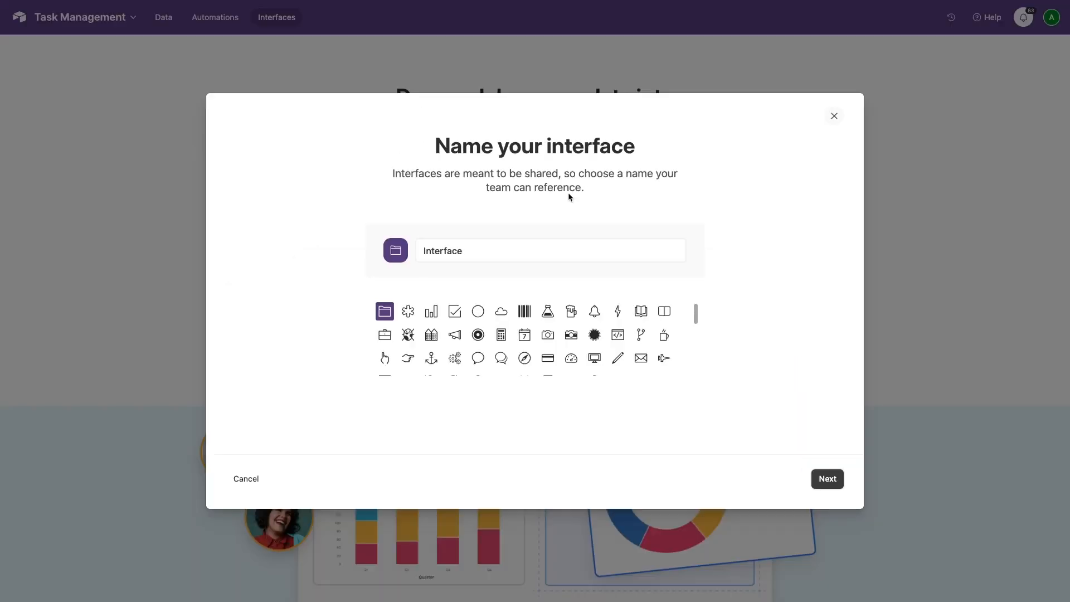
double_click(559, 251)
text(Task Management Portal)
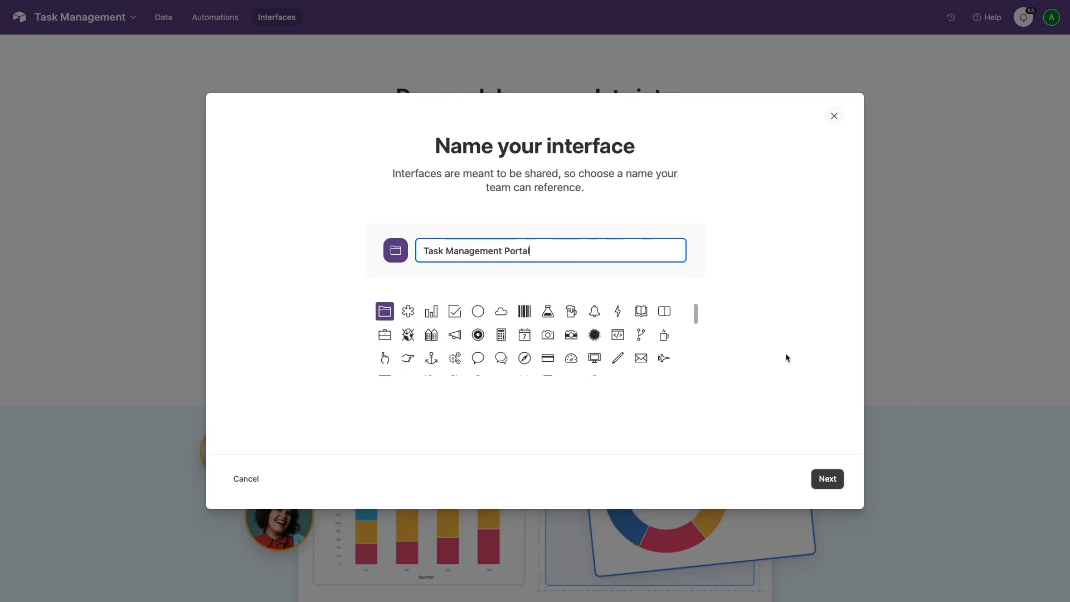
click(823, 483)
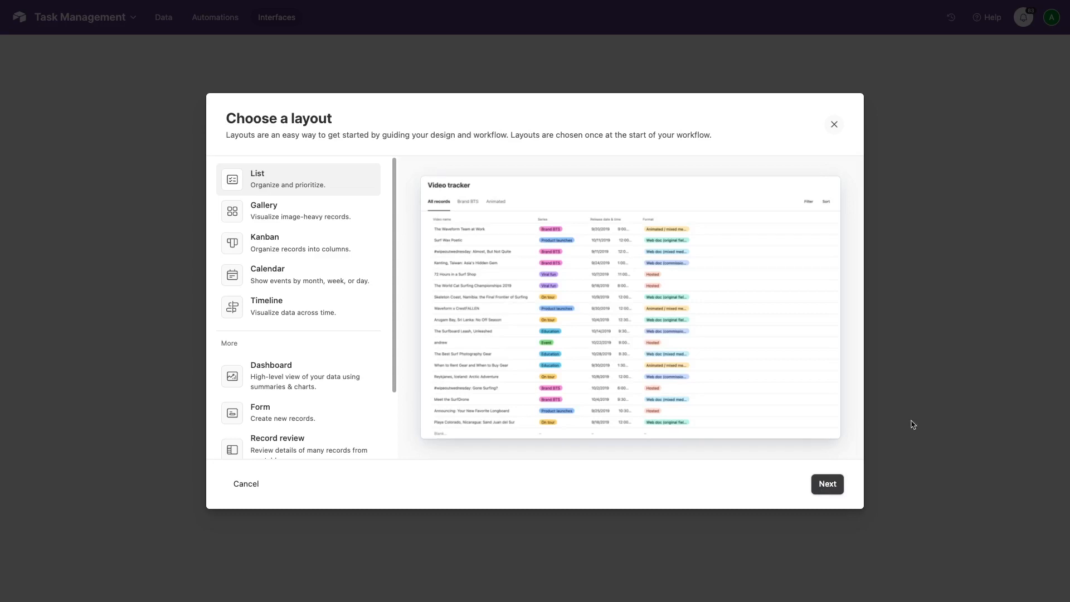
- Review the available page layouts and choose Kanban for the new interface page
scroll(341, 384, down, 3)
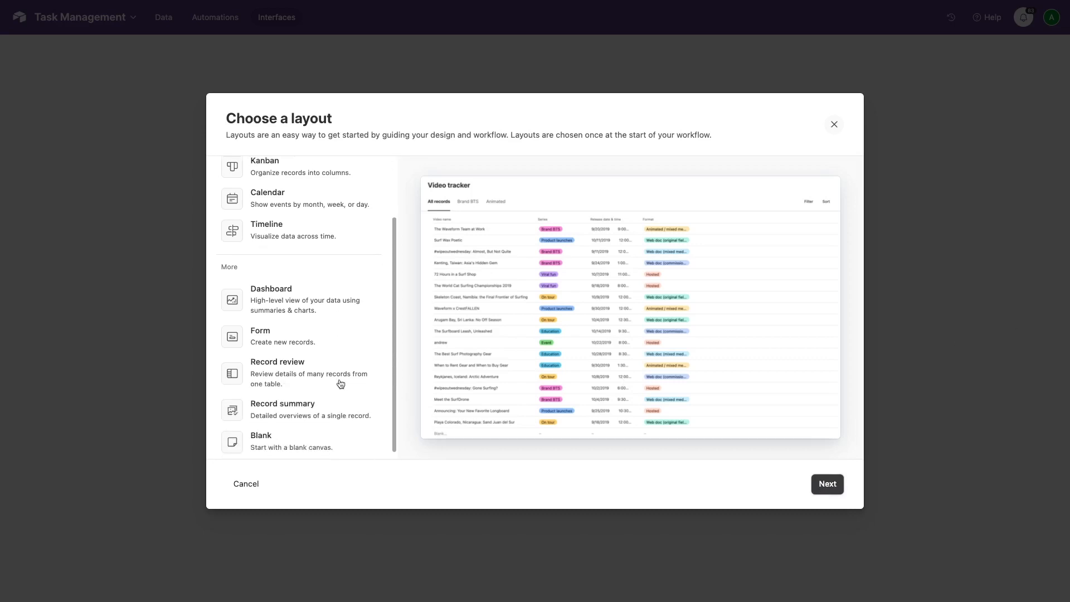
click(310, 433)
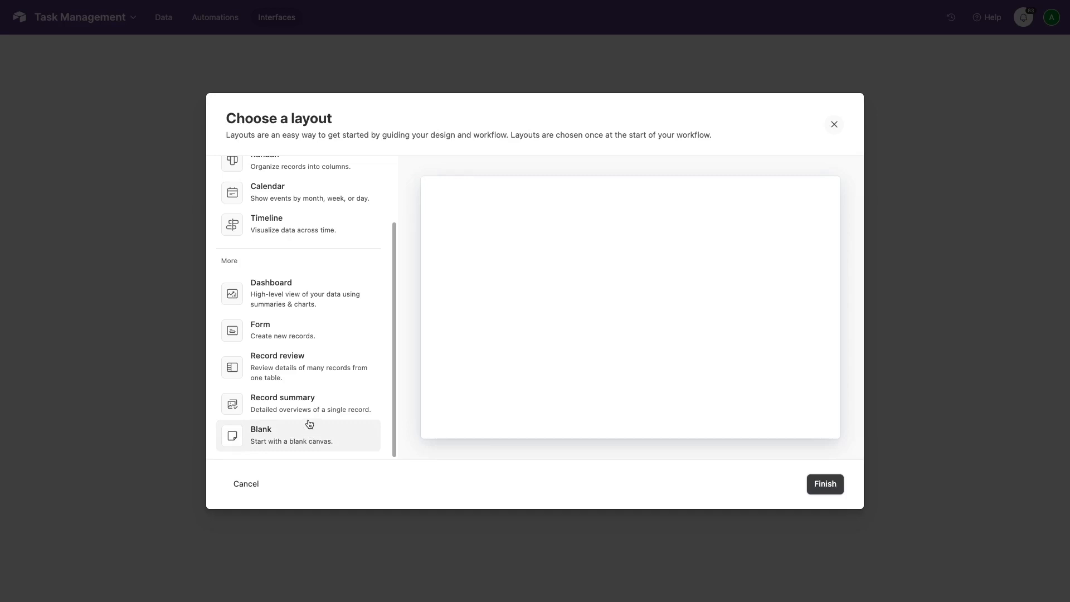
scroll(302, 337, up, 2)
scroll(301, 334, up, 3)
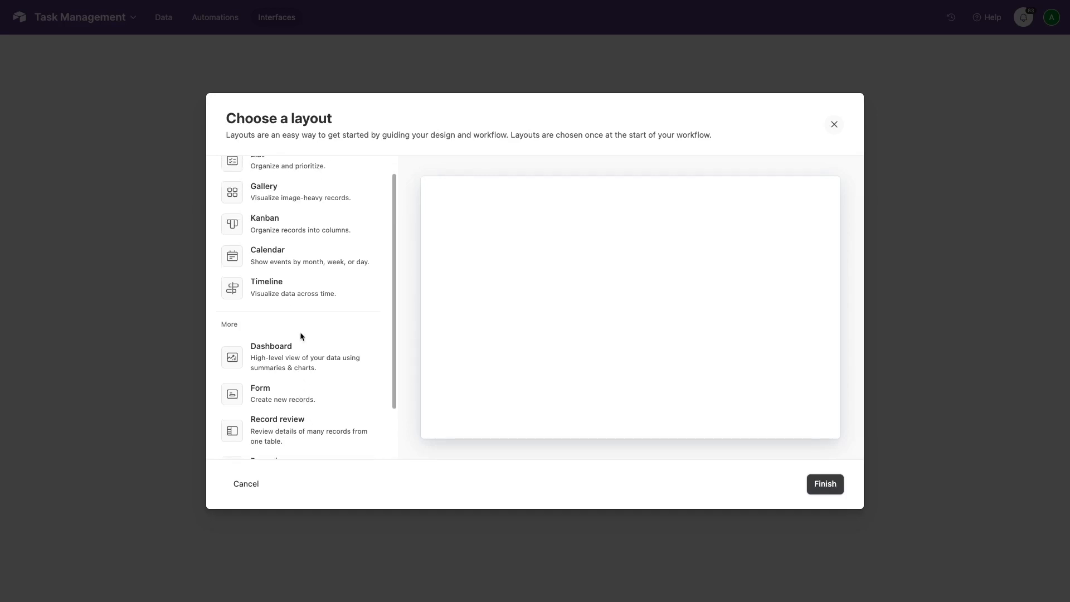
click(296, 261)
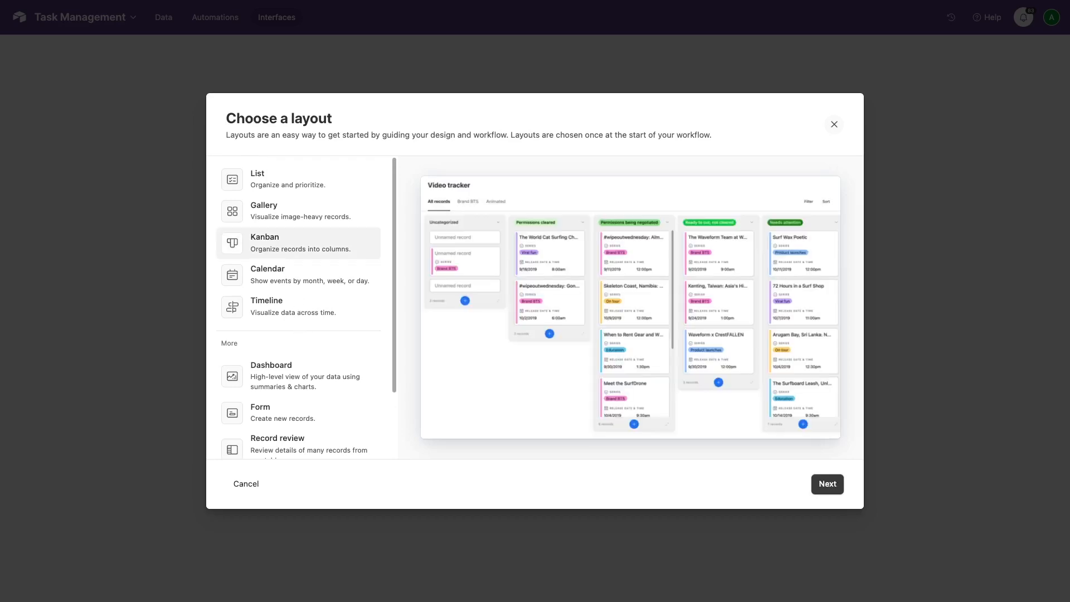
click(828, 485)
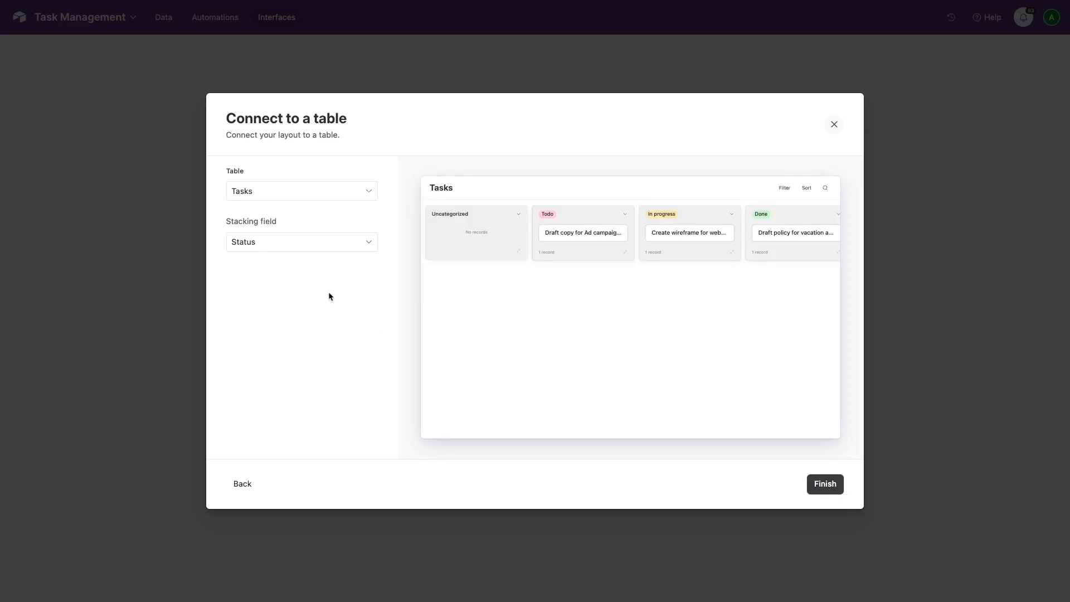
- Stack the Tasks kanban by the Status field and finish creating the page
click(299, 246)
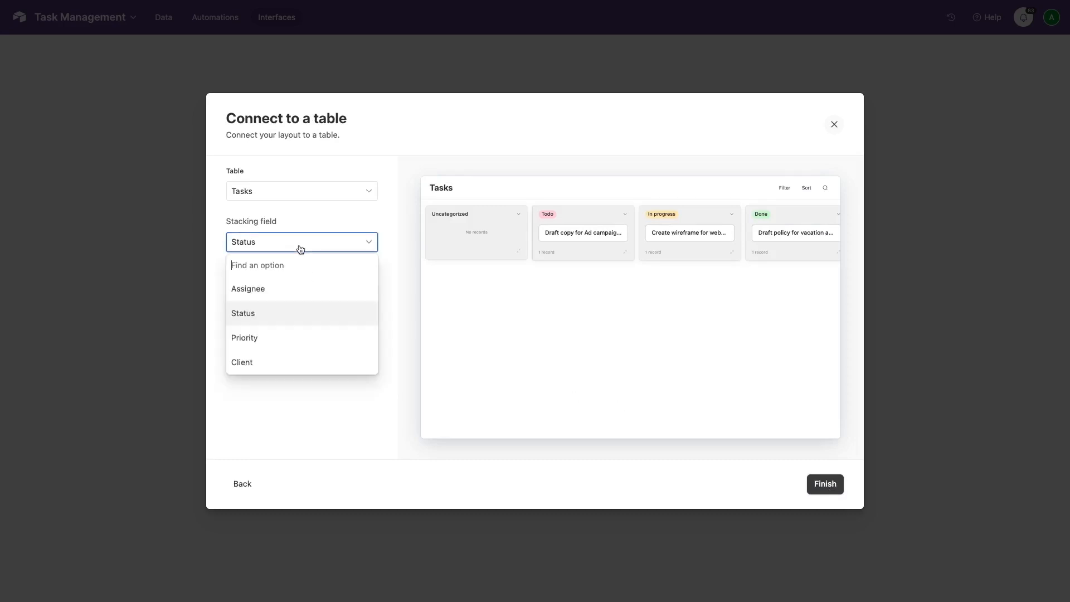
click(304, 311)
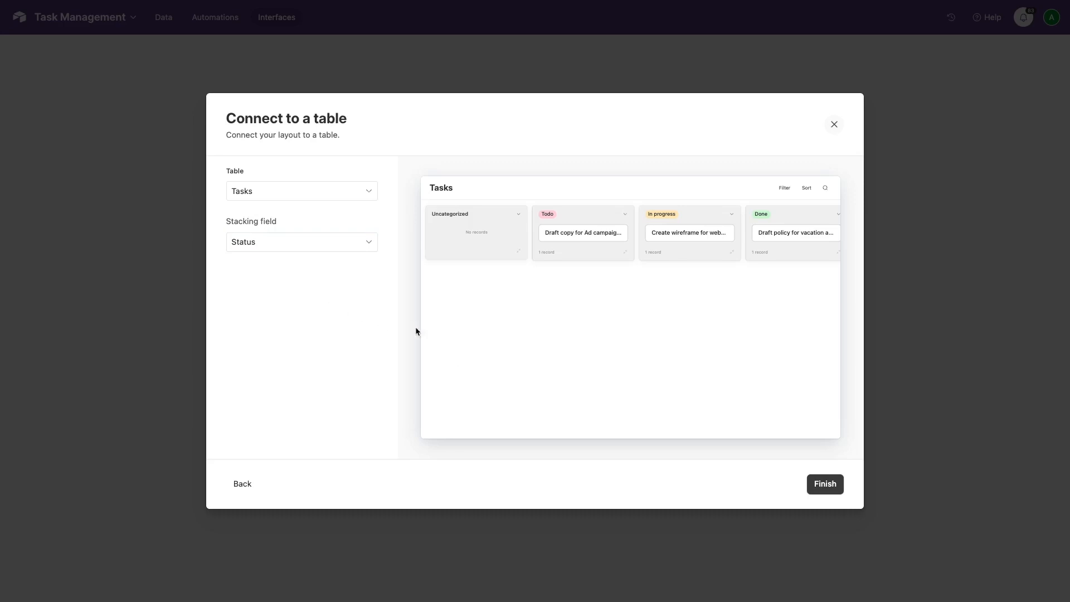
click(820, 480)
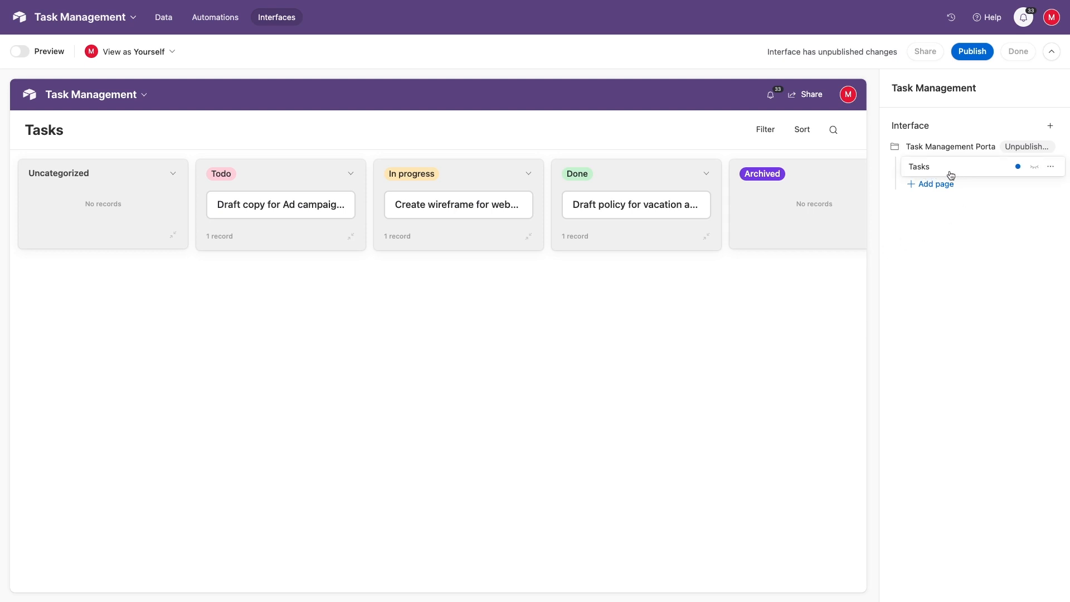
- In the record details of the vacation policy task, make the Task Summary and Assignee fields editable
click(845, 278)
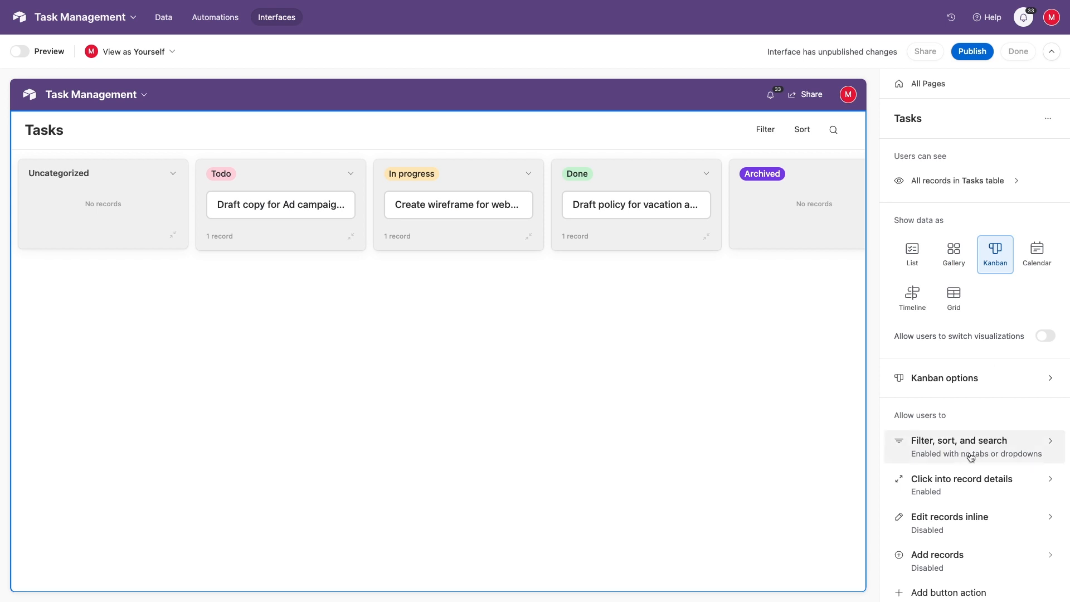
click(637, 214)
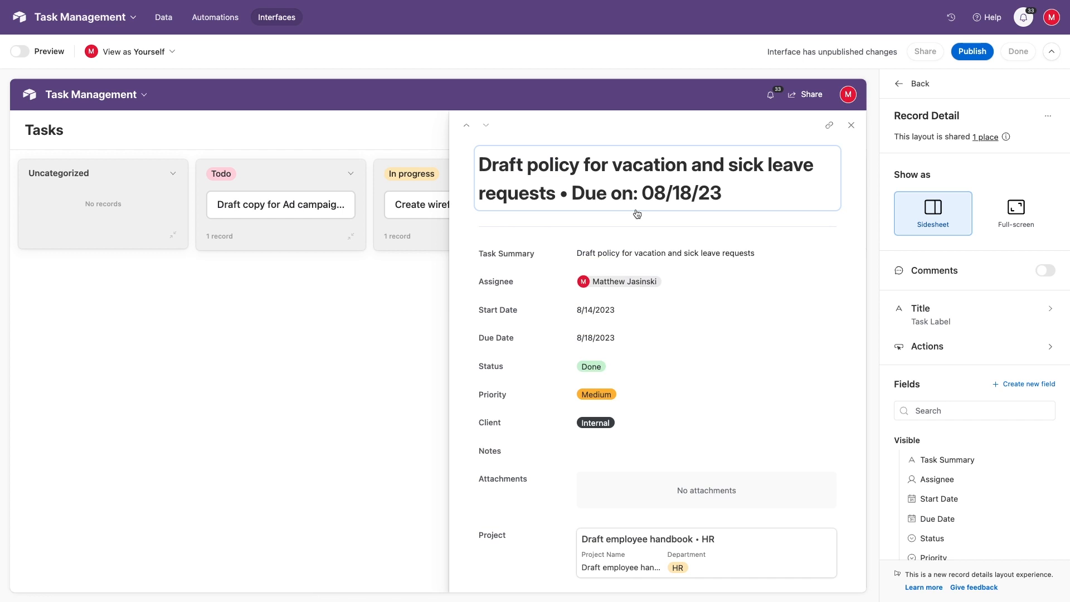
click(676, 256)
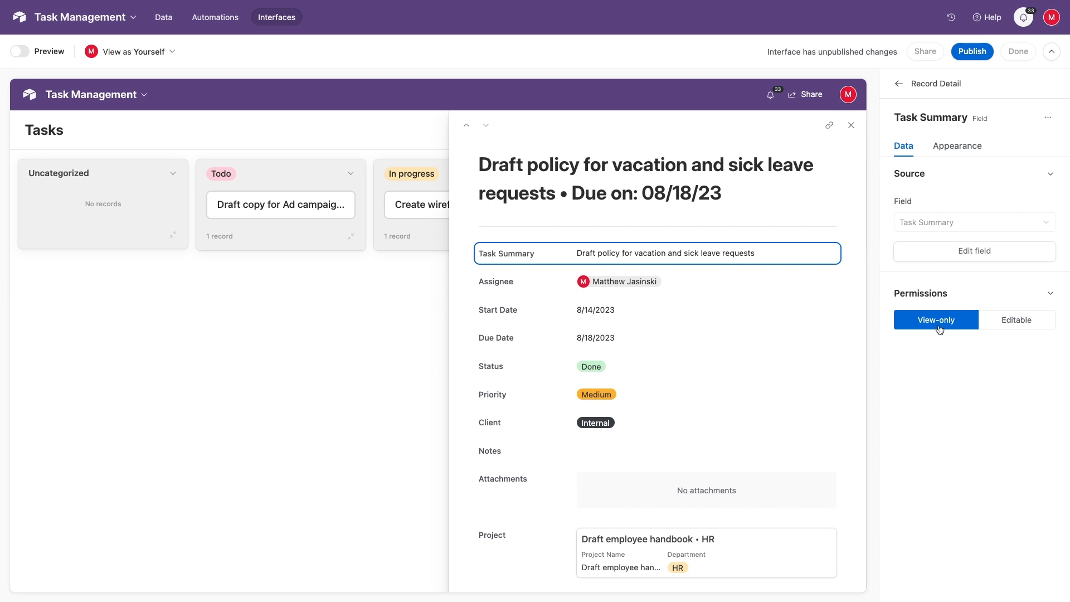
click(1001, 327)
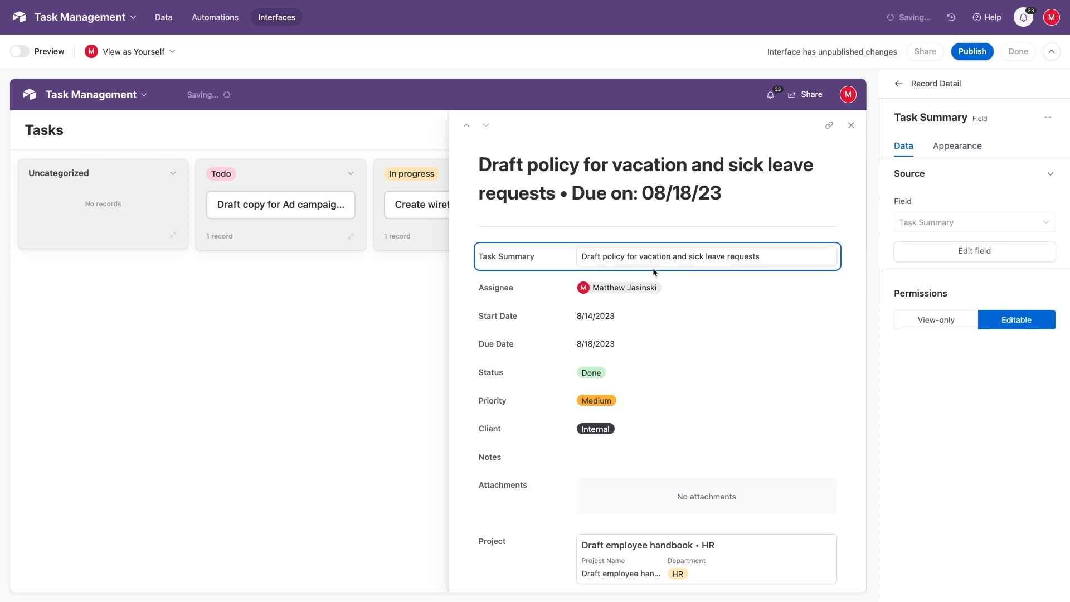
click(579, 295)
click(991, 329)
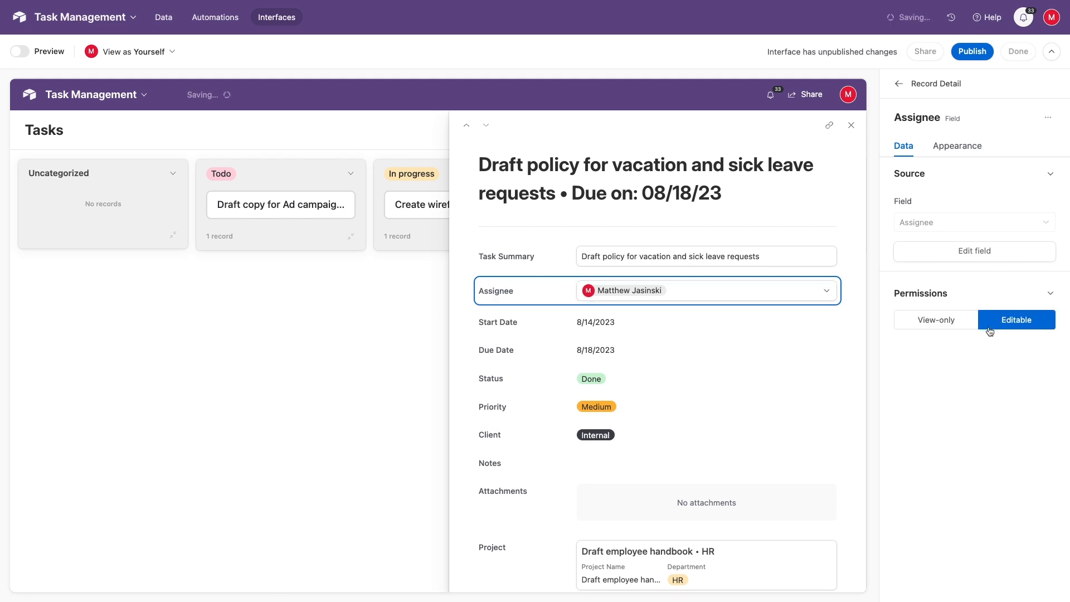
- Make the Due Date and Attachments fields editable in the record details, and close the details
click(748, 364)
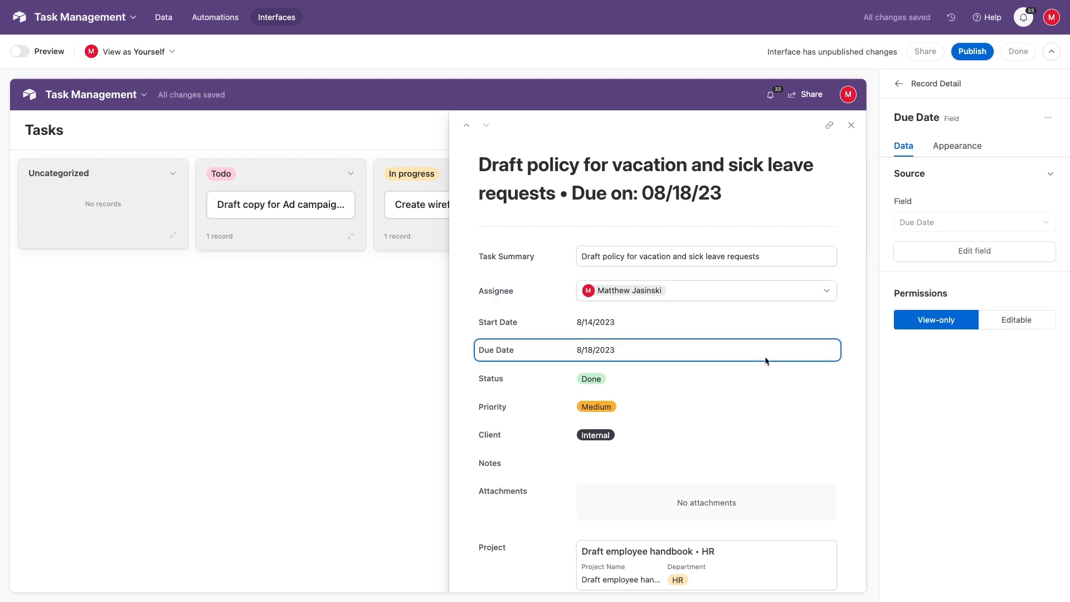
click(1013, 329)
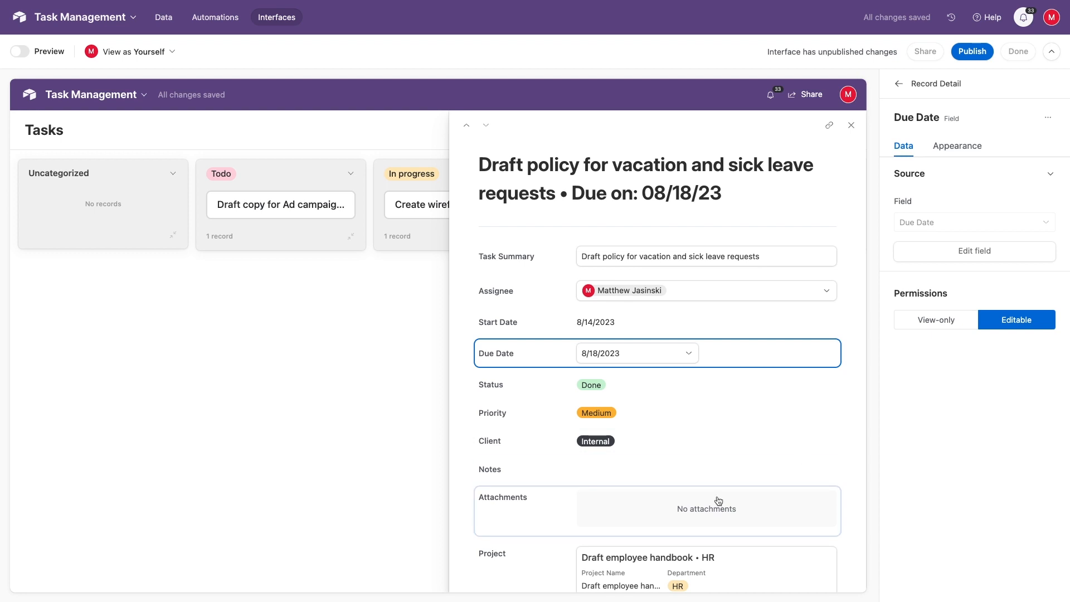
click(719, 500)
click(1022, 356)
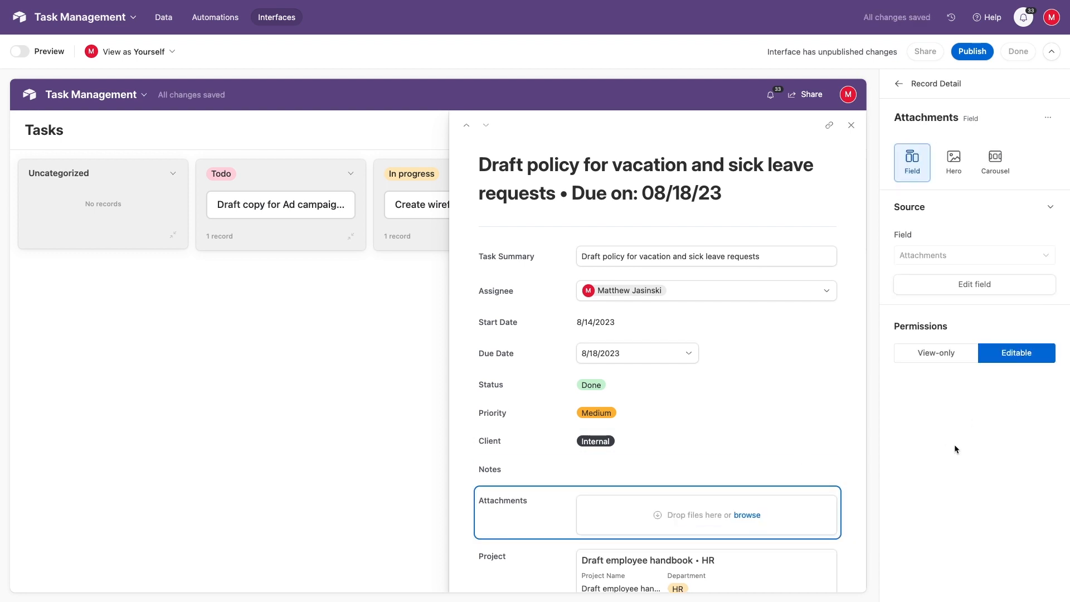
click(850, 124)
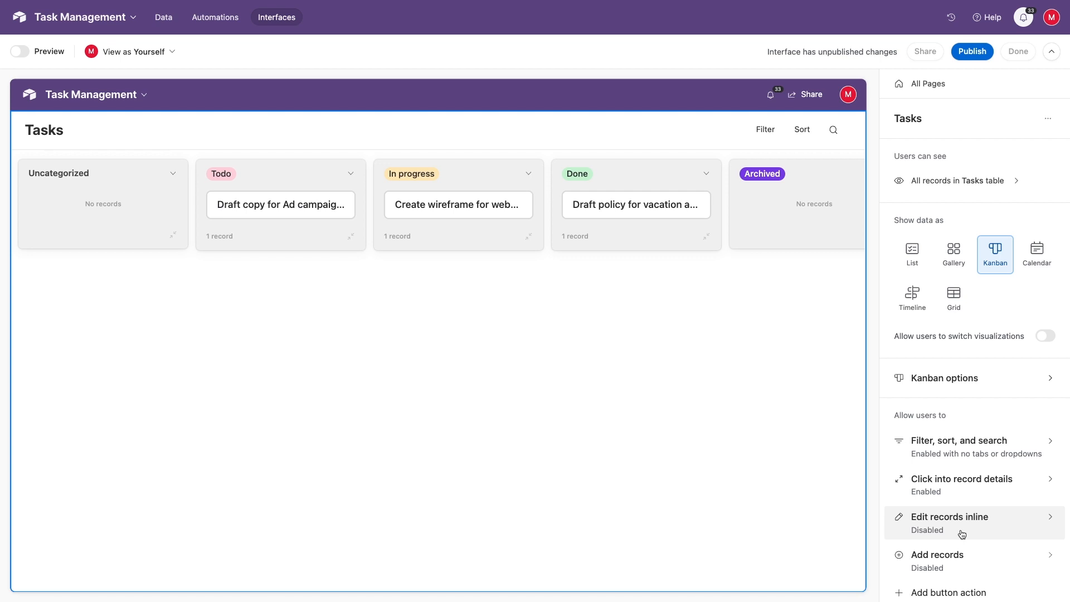
- Publish the Task Management Portal interface
click(971, 51)
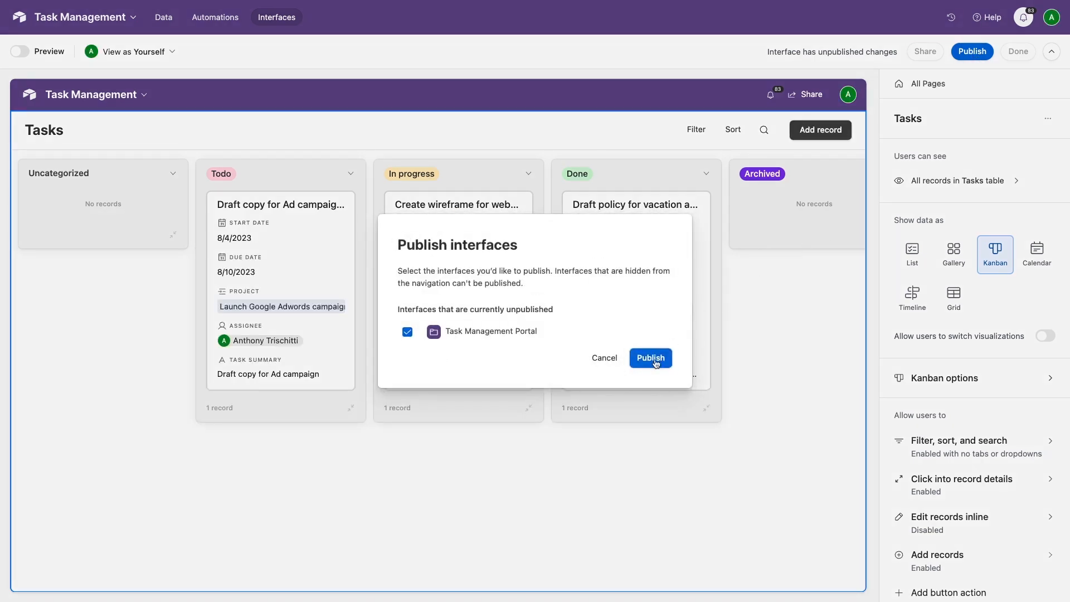
click(651, 358)
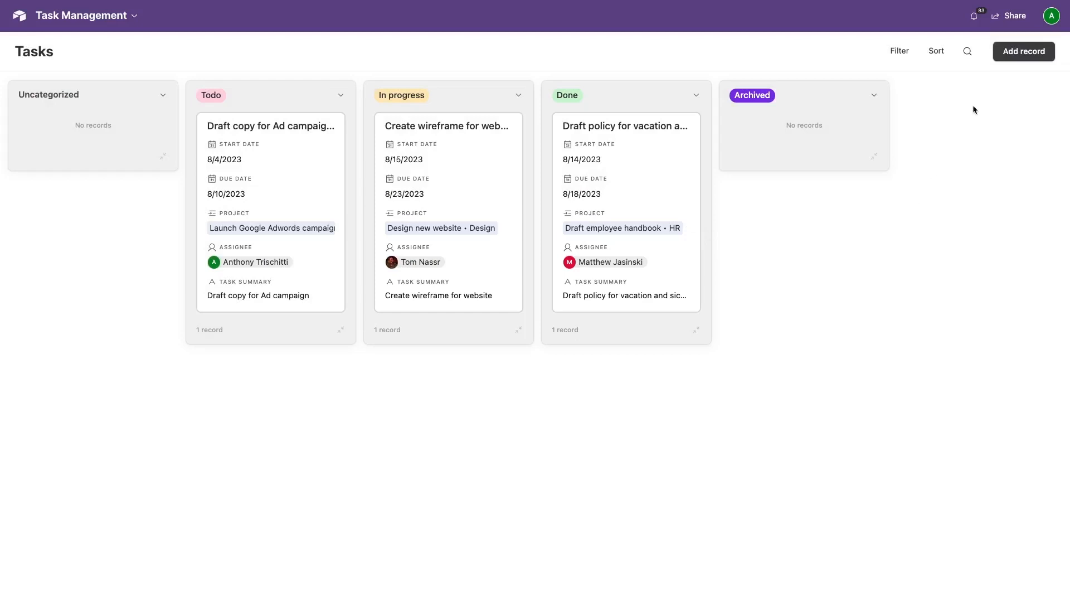
- Share the published interface by inviting a collaborator by email with Read only permission
click(1013, 16)
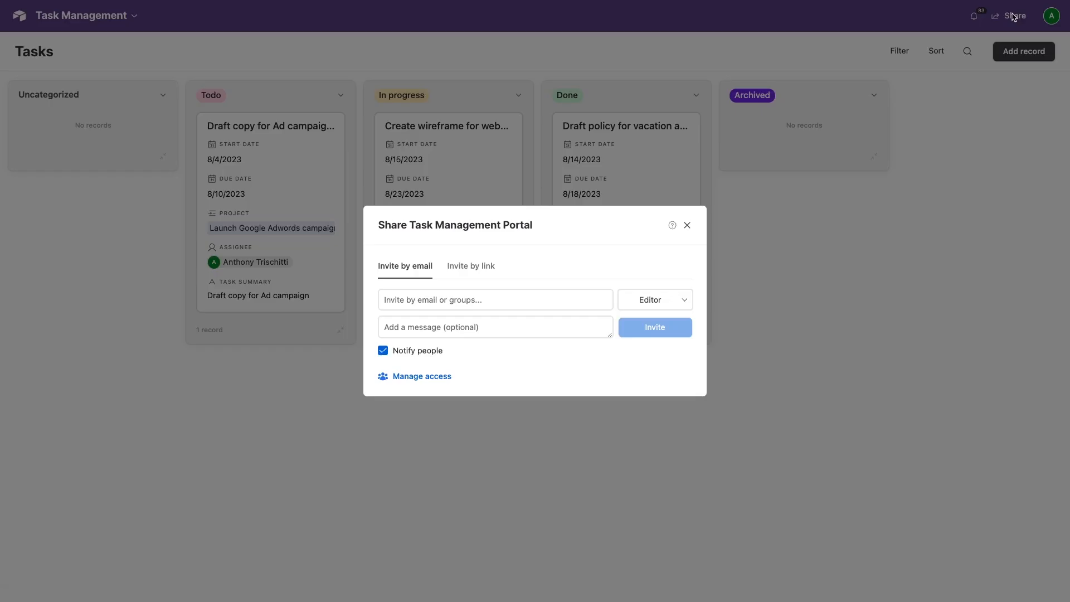
click(590, 259)
text(tom@)
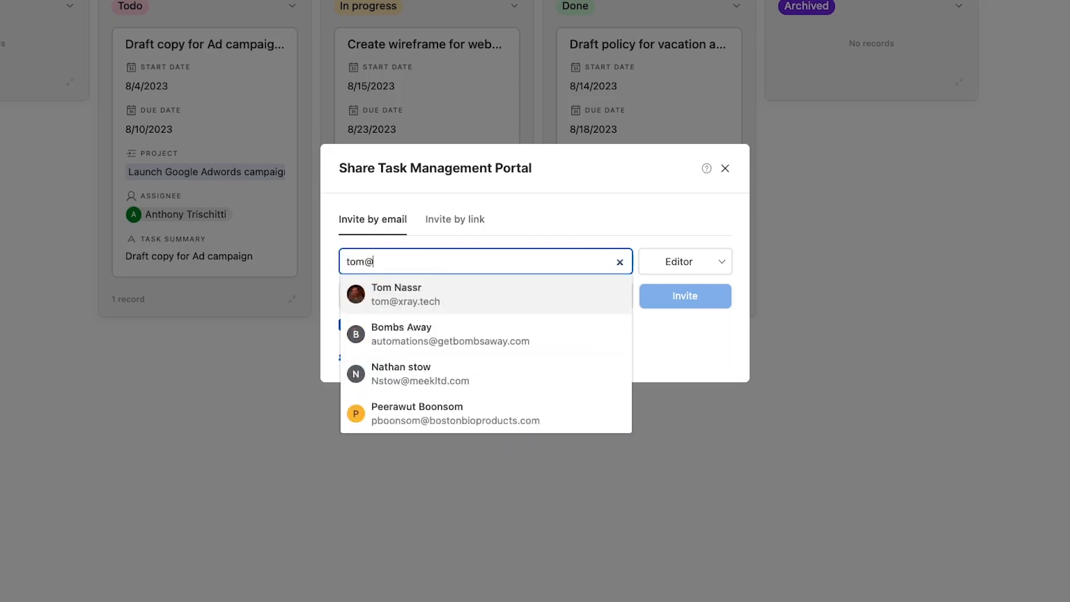
click(571, 288)
click(672, 262)
click(681, 338)
click(676, 265)
click(683, 399)
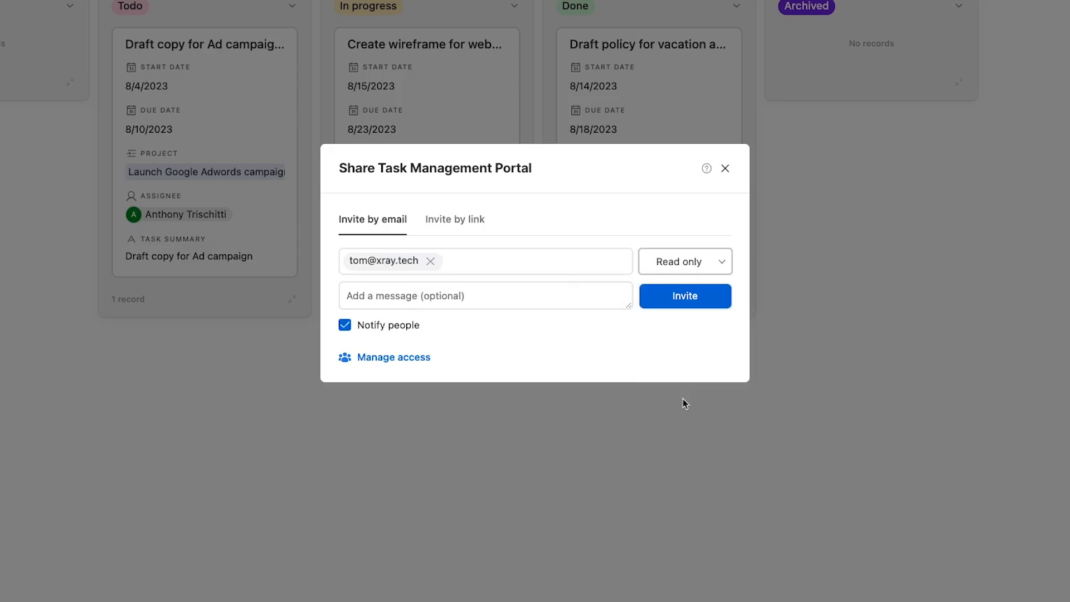
click(685, 295)
- Create an Editor invite link to the interface that allows any email address, and copy the link
click(479, 223)
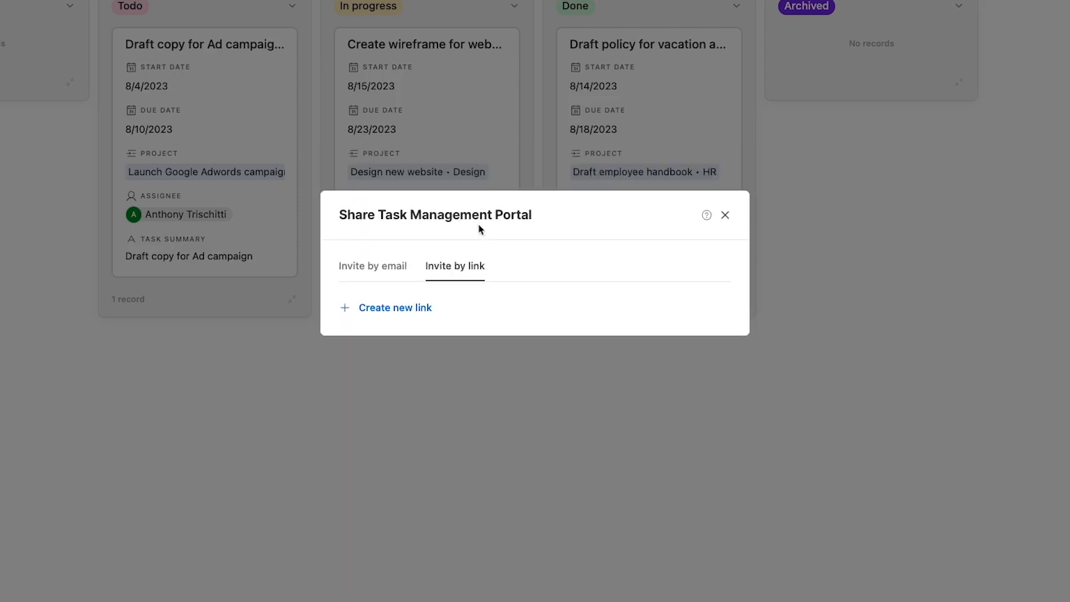
click(421, 309)
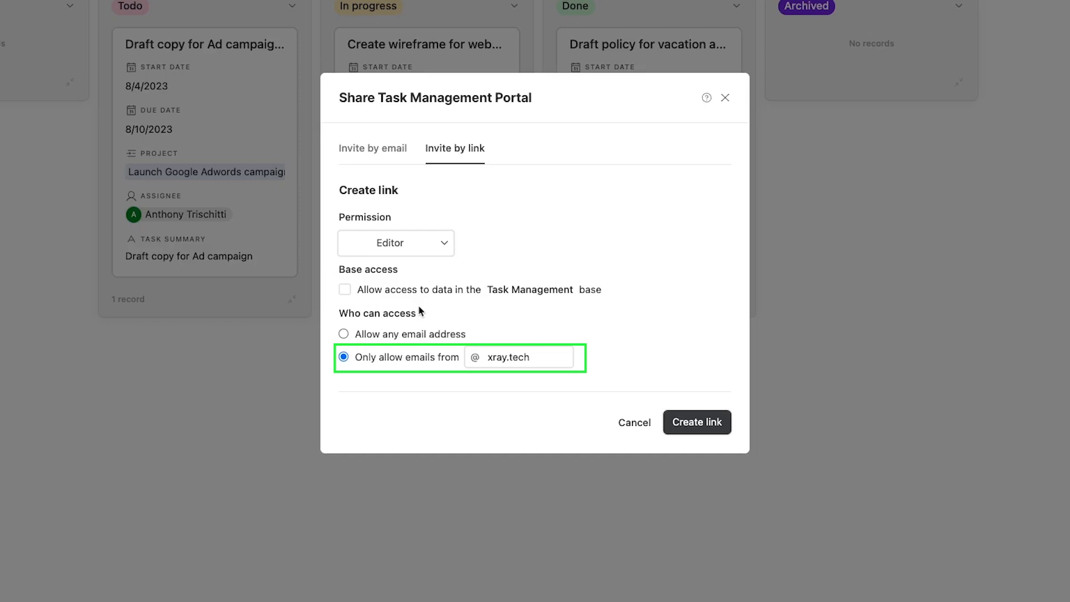
click(343, 333)
click(686, 424)
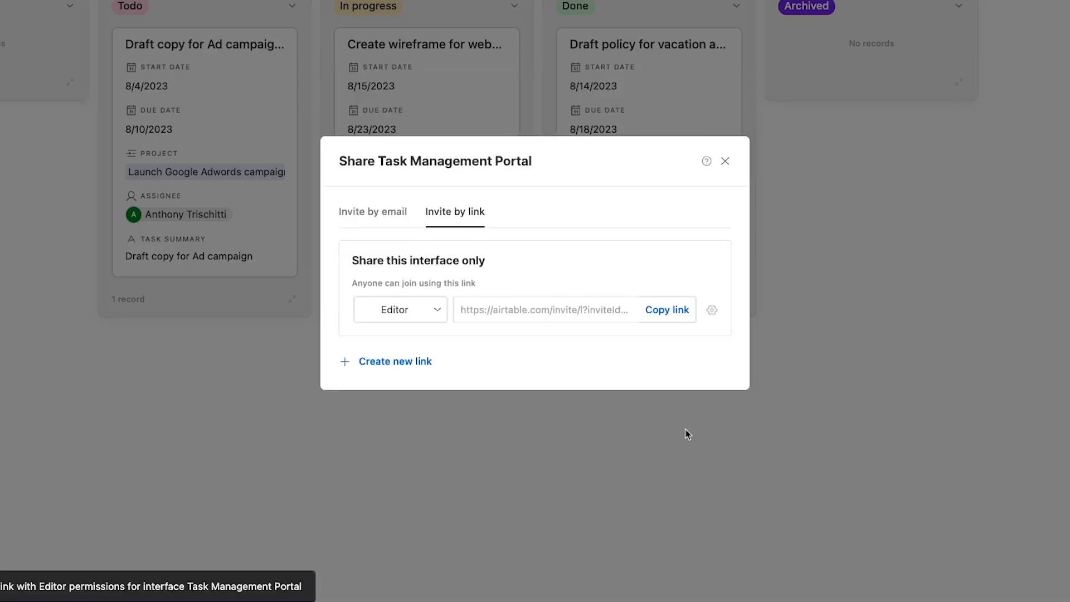
click(654, 314)
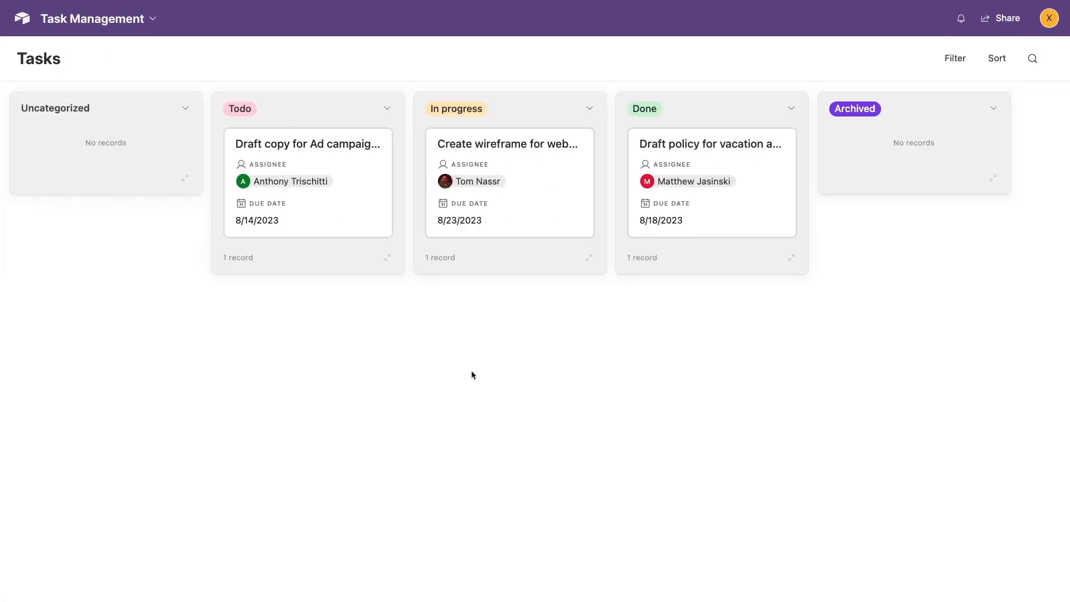
- Set the status of the "Draft copy for Ad campaign Tutorial" task to In progress from its record details
click(377, 223)
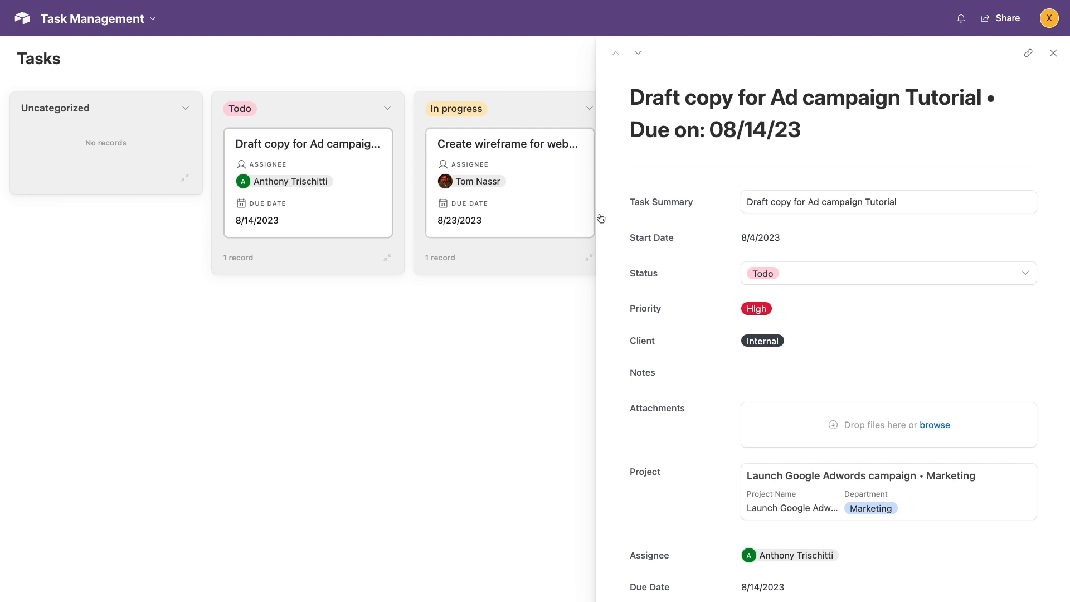
click(864, 276)
click(808, 394)
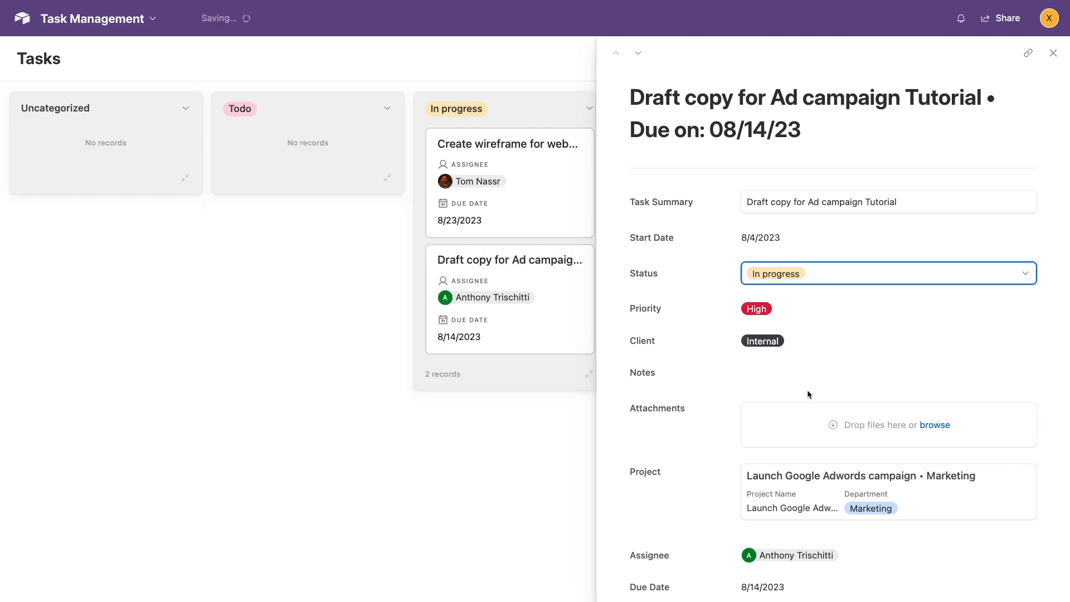
- Close the task record and add a Form page connected to the Tasks table to the Task Management Portal interface
click(553, 470)
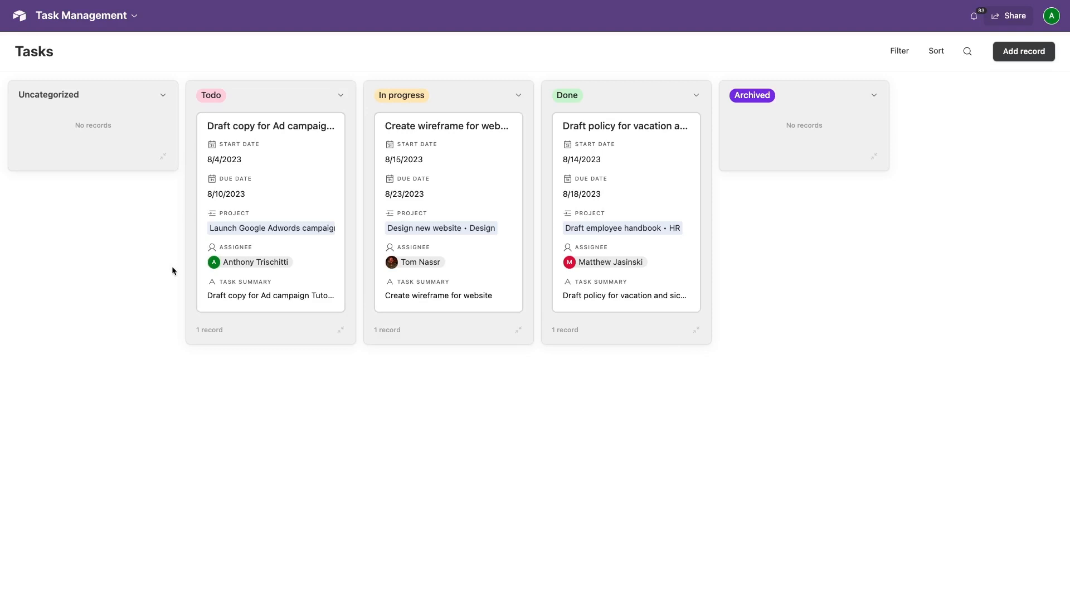
click(117, 16)
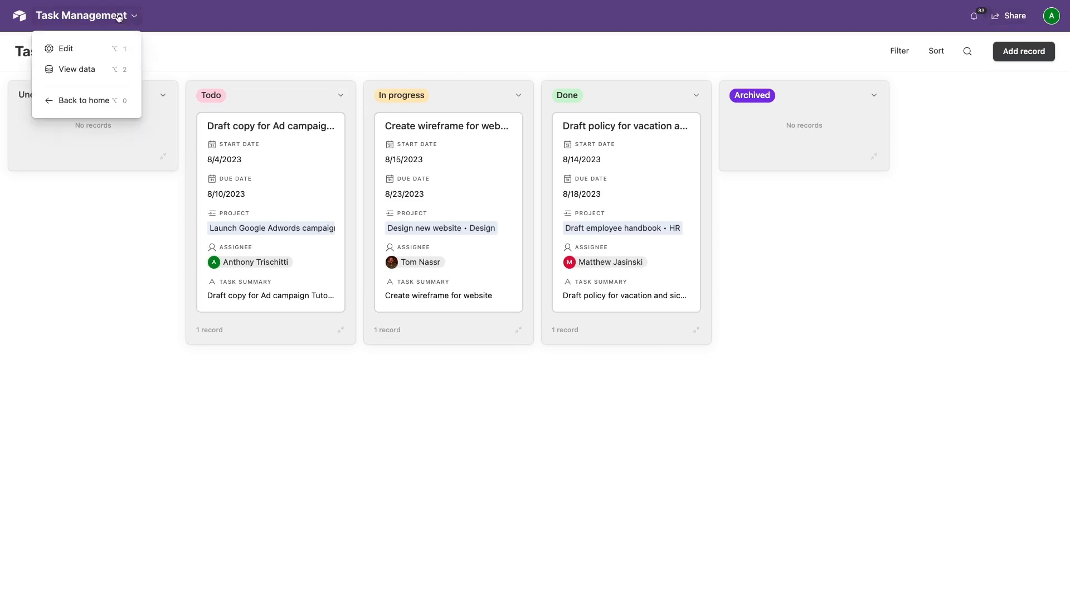
click(101, 51)
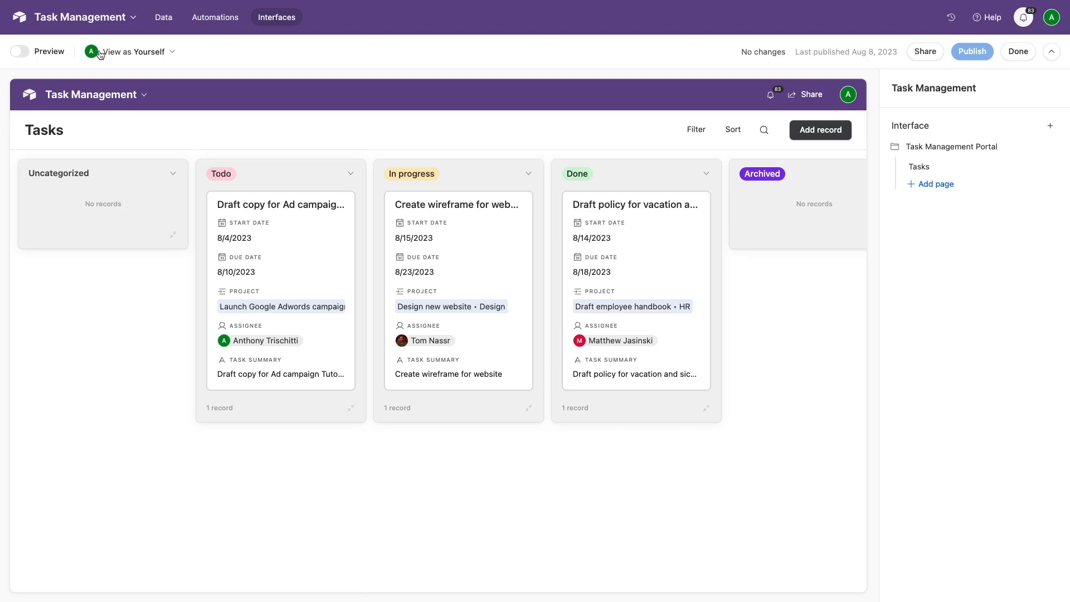
click(922, 186)
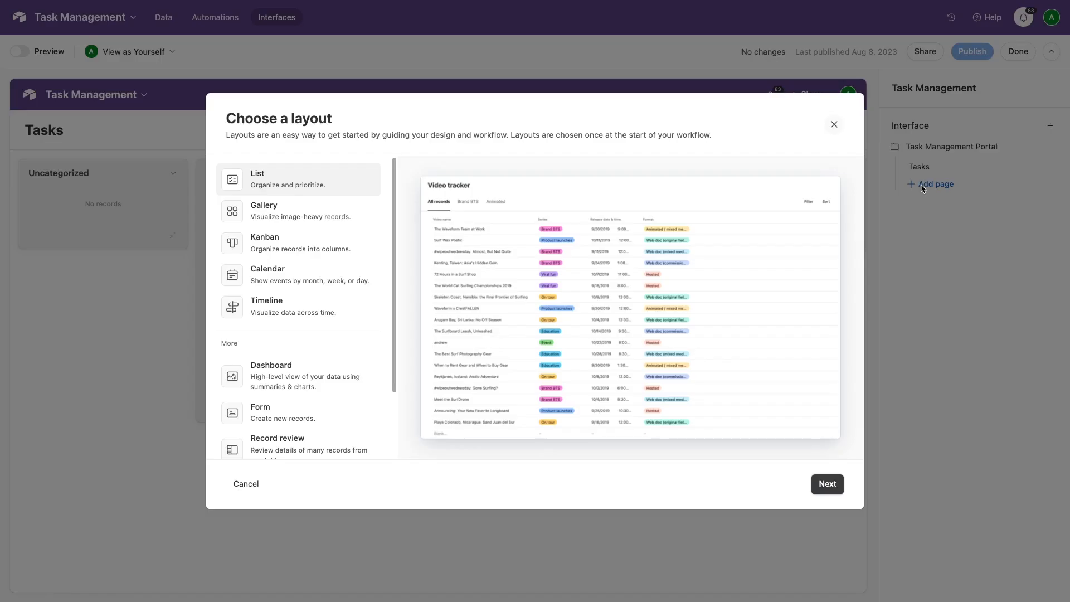
scroll(313, 334, down, 3)
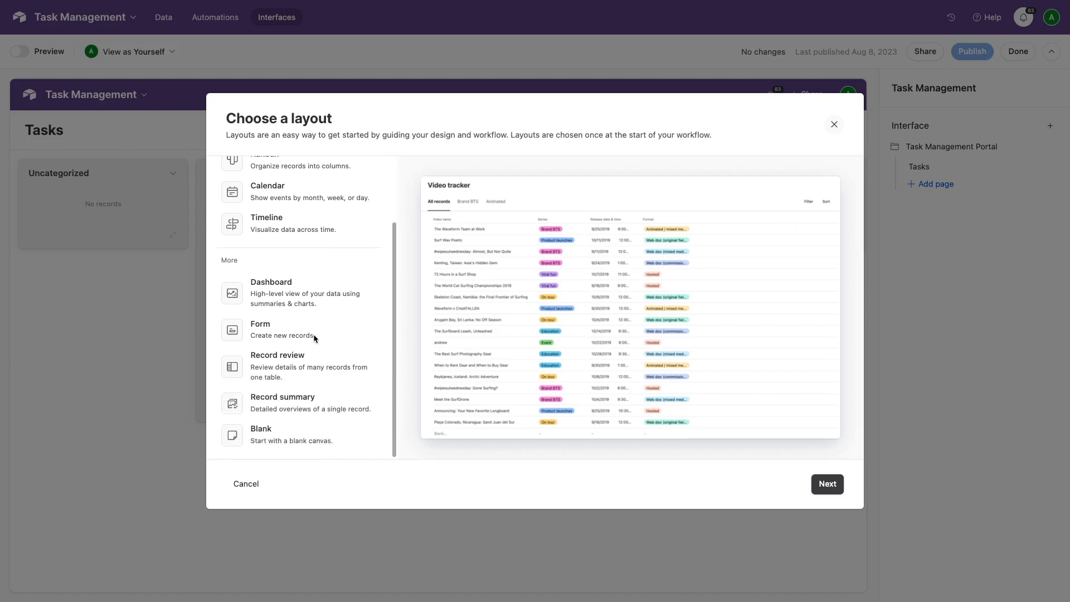
click(293, 331)
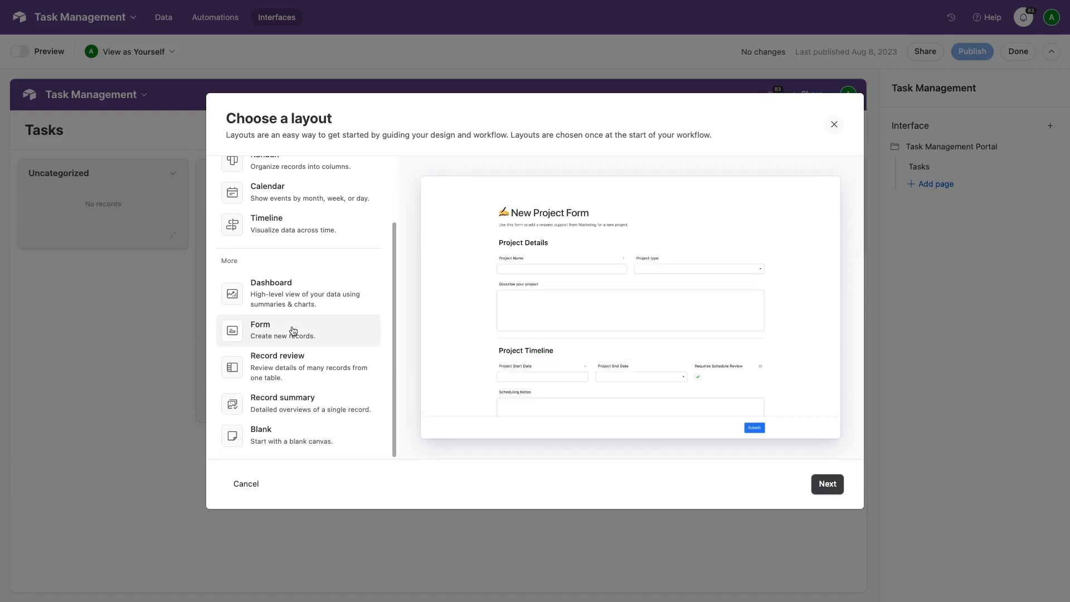
click(821, 480)
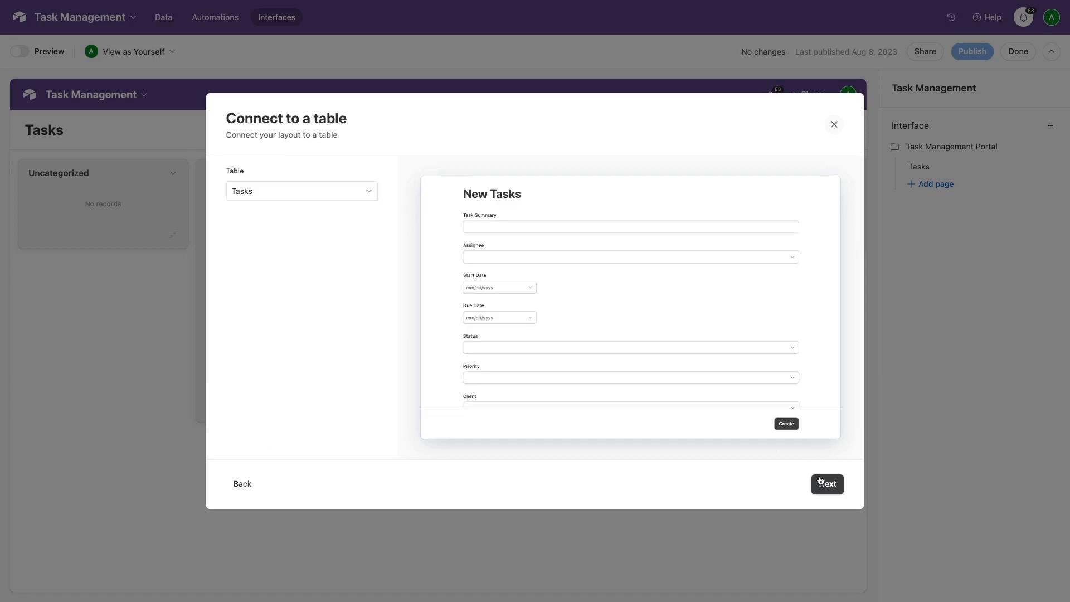
click(820, 481)
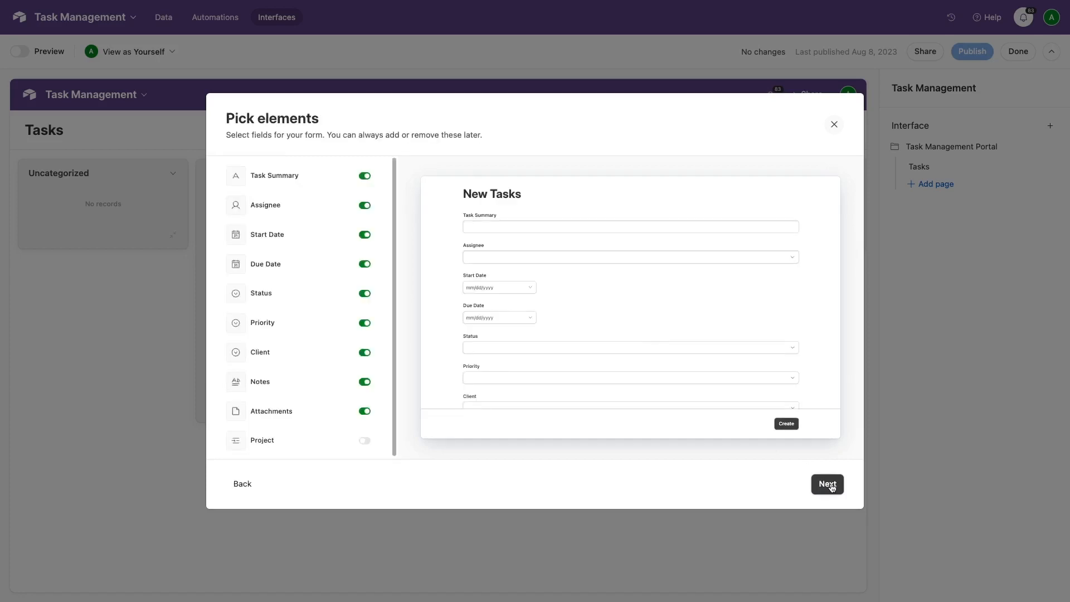
- Include the Project field in the form and finish the page with the name Add New Task
scroll(320, 380, down, 1)
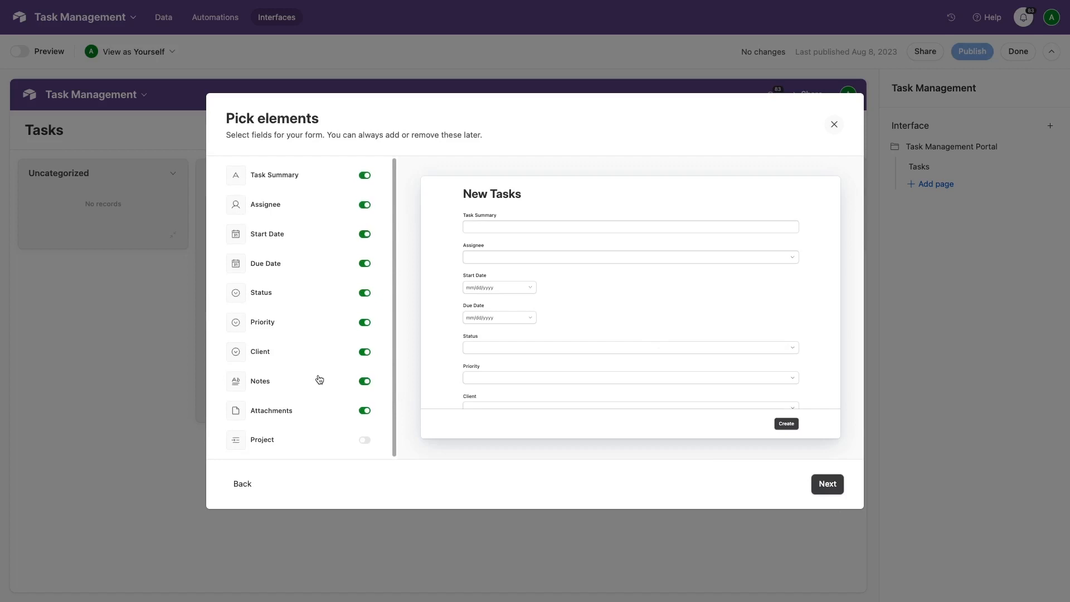
click(367, 440)
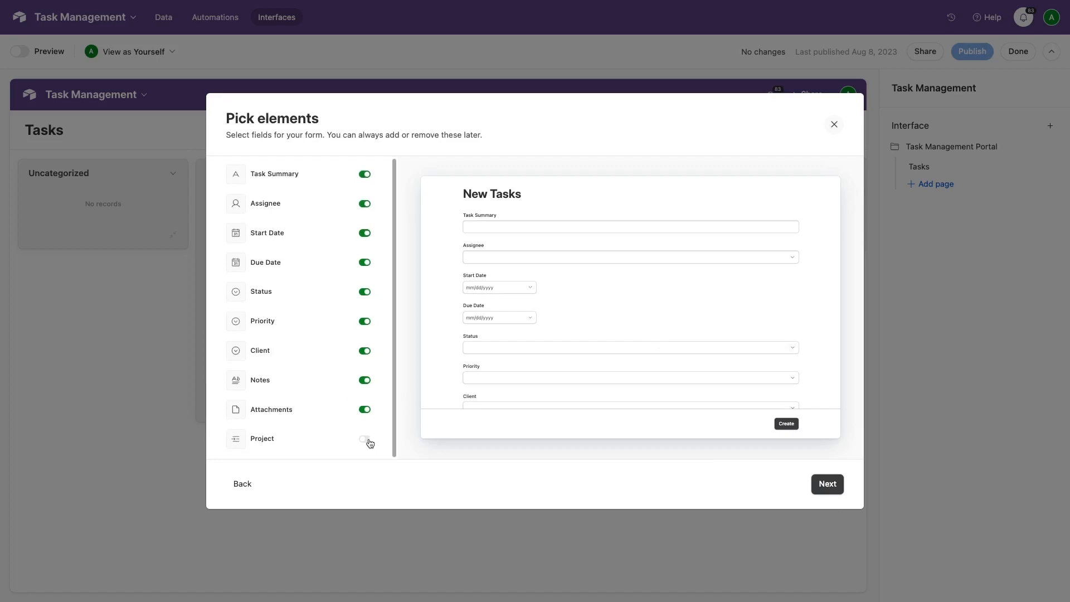
scroll(366, 338, up, 1)
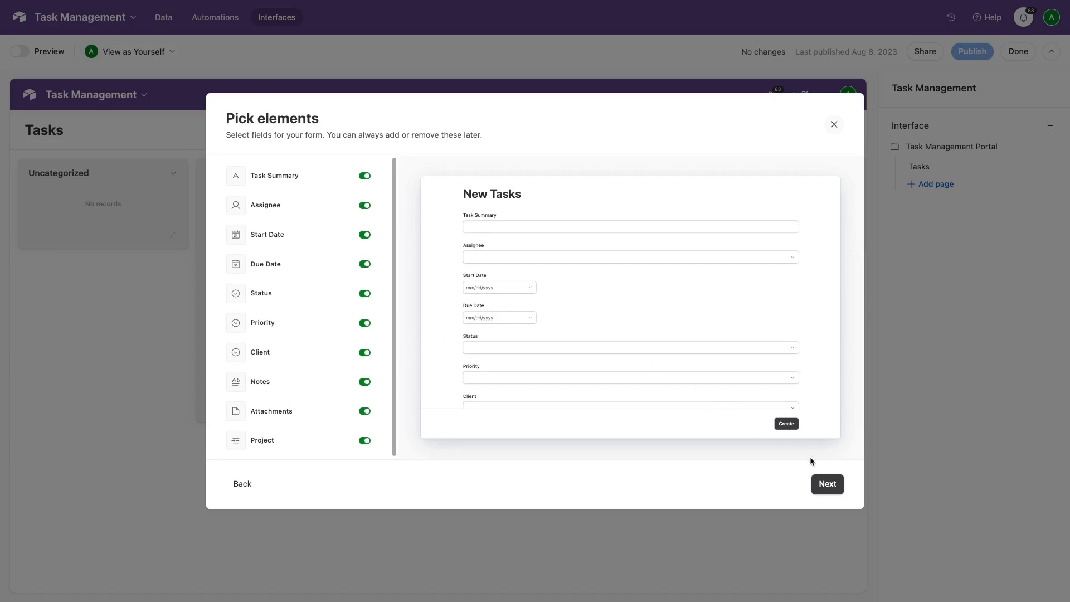
click(828, 484)
text(Add New Task)
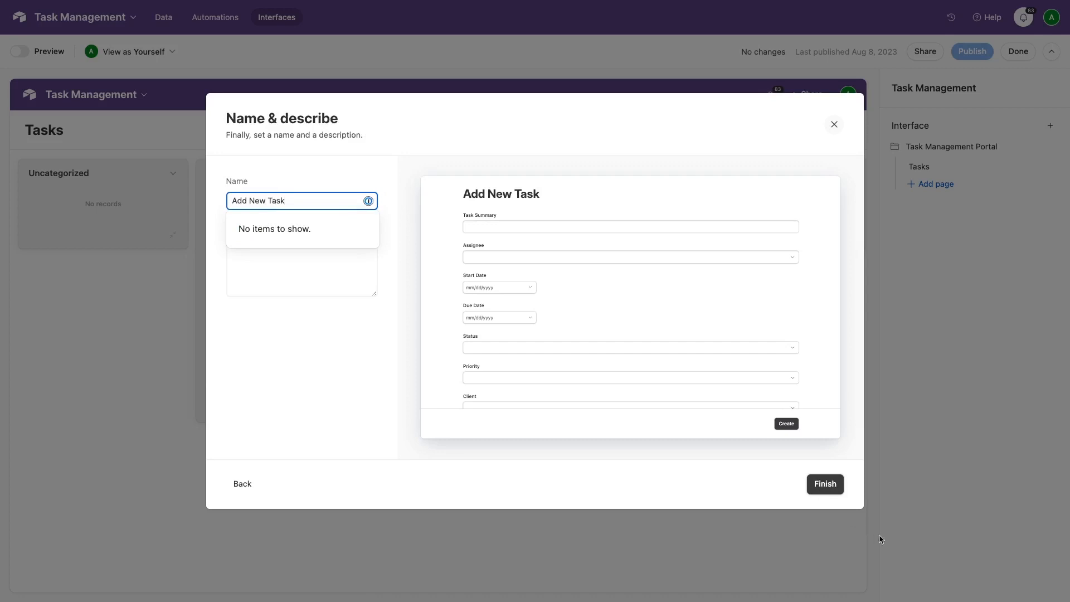
click(827, 489)
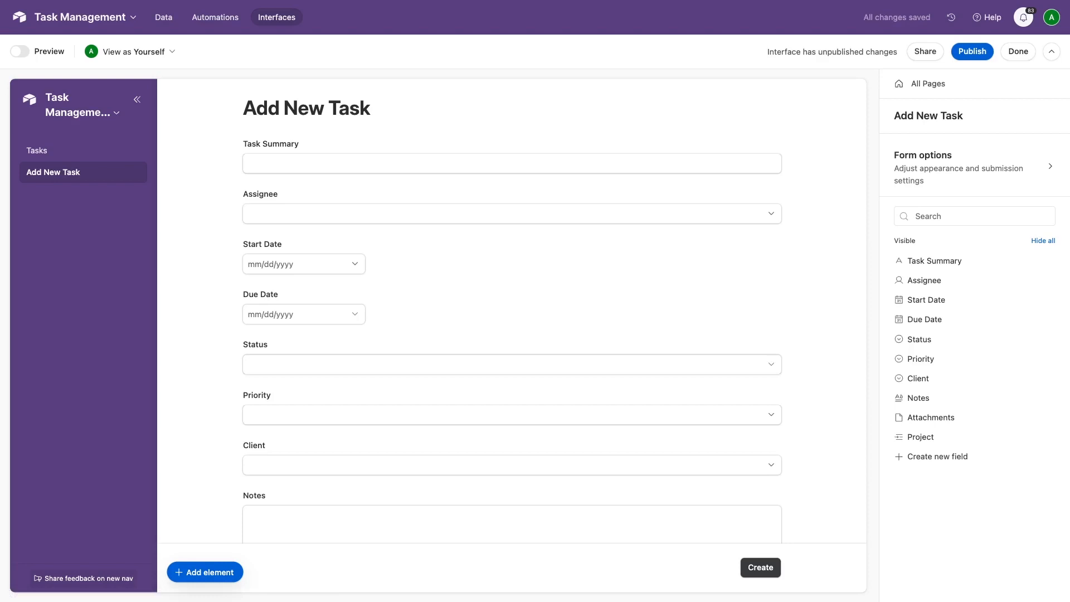
- Publish the Task Management Portal interface with the Add New Task page
click(920, 84)
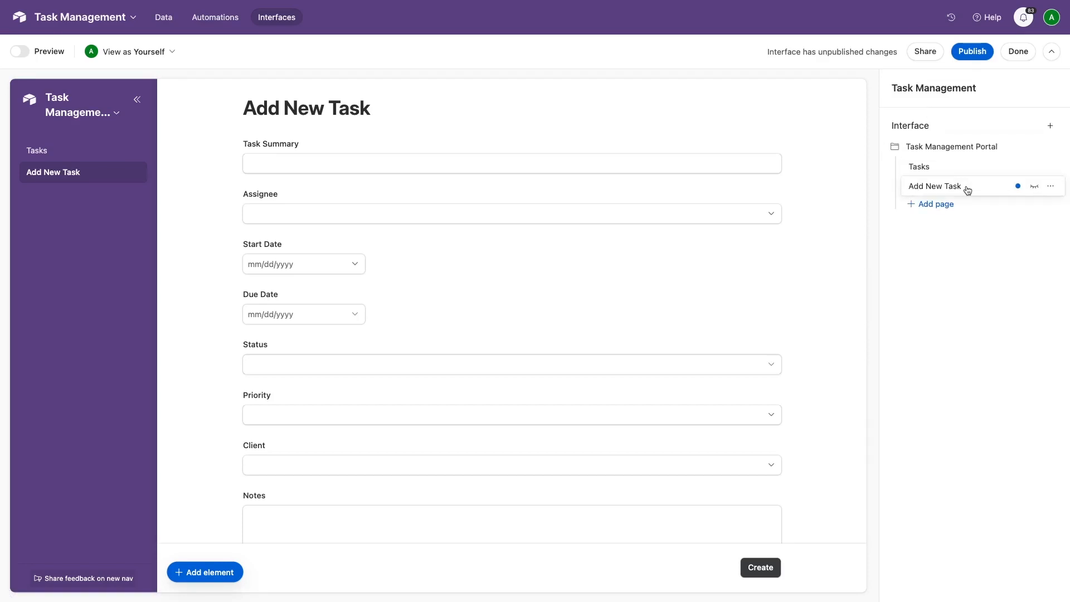
mouse_move(981, 186)
mouse_down()
mouse_move(979, 162)
mouse_move(973, 184)
mouse_up()
click(967, 51)
click(667, 358)
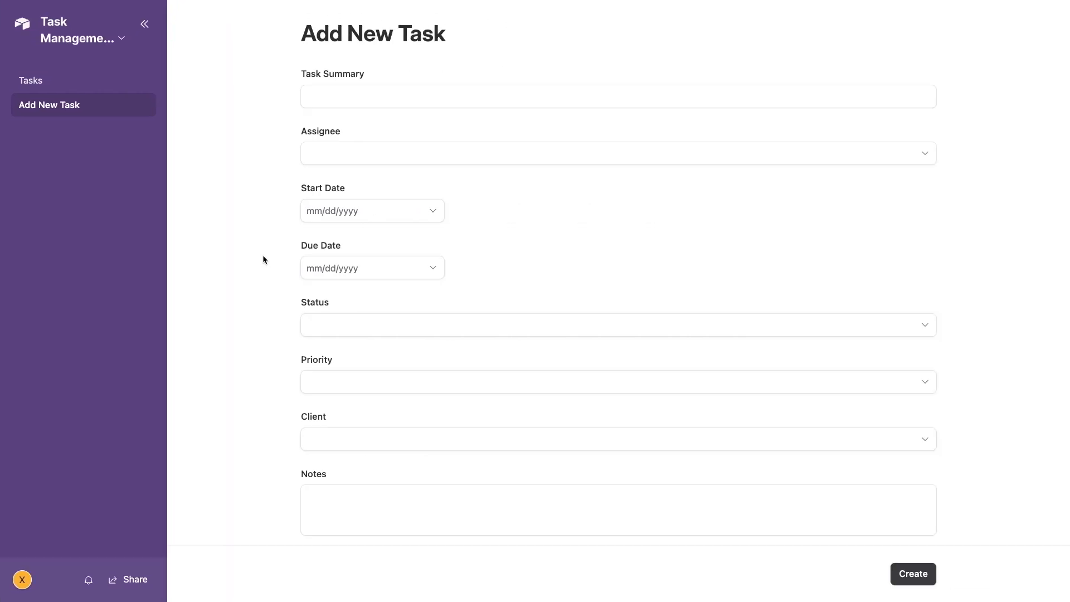
- Fill in a new task with summary Make a Tutorial, an assignee, start date 8/9/2023, due date 8/11/2023 and status Todo
click(362, 99)
text(Make a Tutorial)
key(Tab)
click(374, 153)
click(411, 289)
click(399, 303)
click(445, 360)
- Set the new task's priority to Medium and client to Internal, link the Design new website project, and create the task
click(410, 389)
click(388, 491)
click(390, 440)
click(375, 516)
scroll(368, 485, down, 4)
click(359, 448)
click(416, 374)
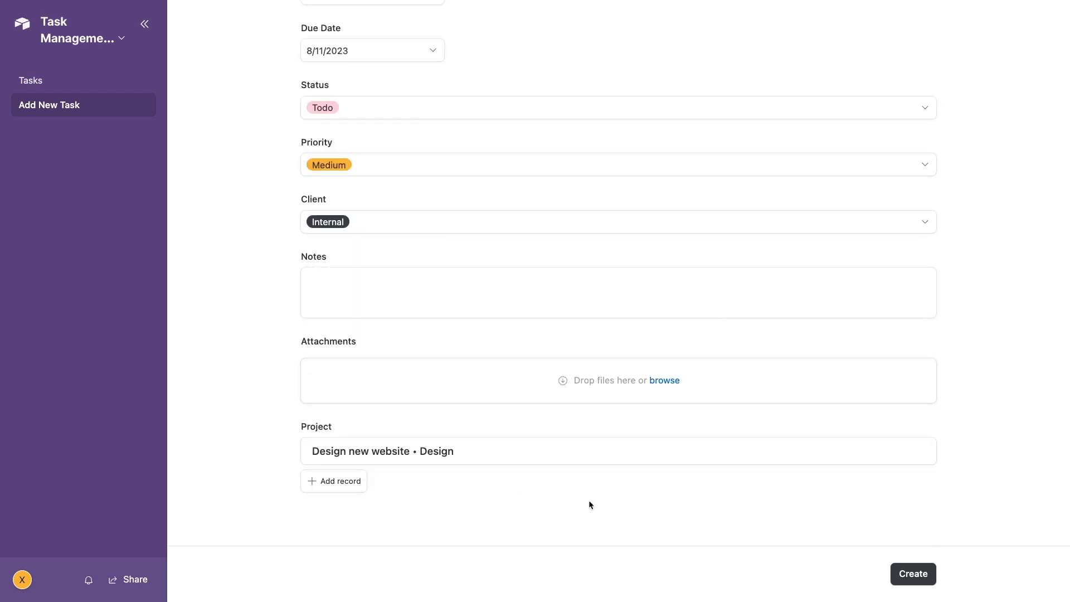
click(906, 574)
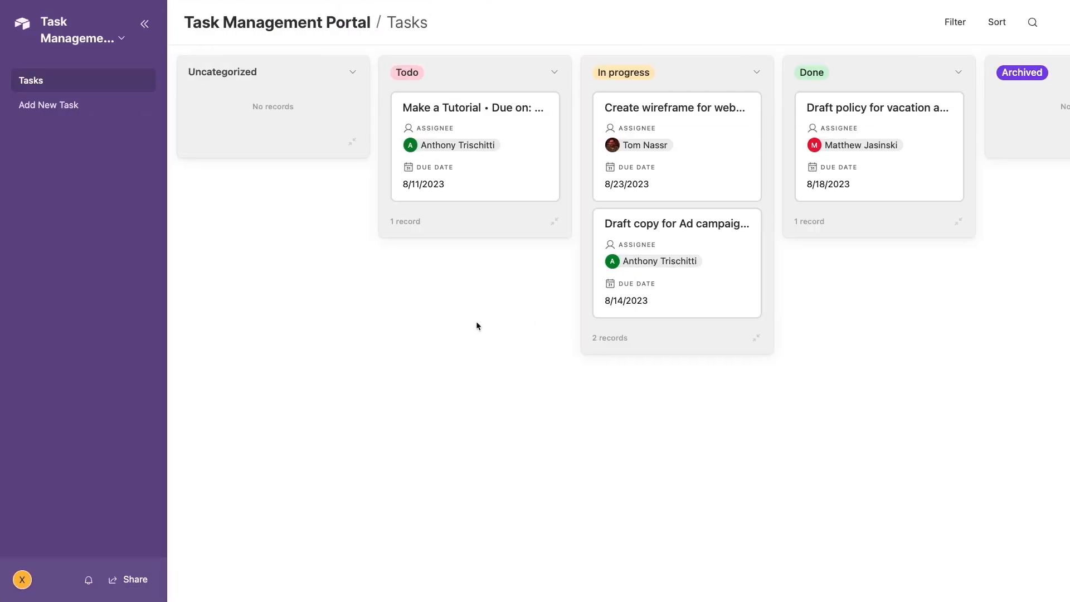
- Set the status of the Make a Tutorial task to In progress from its record details
click(512, 143)
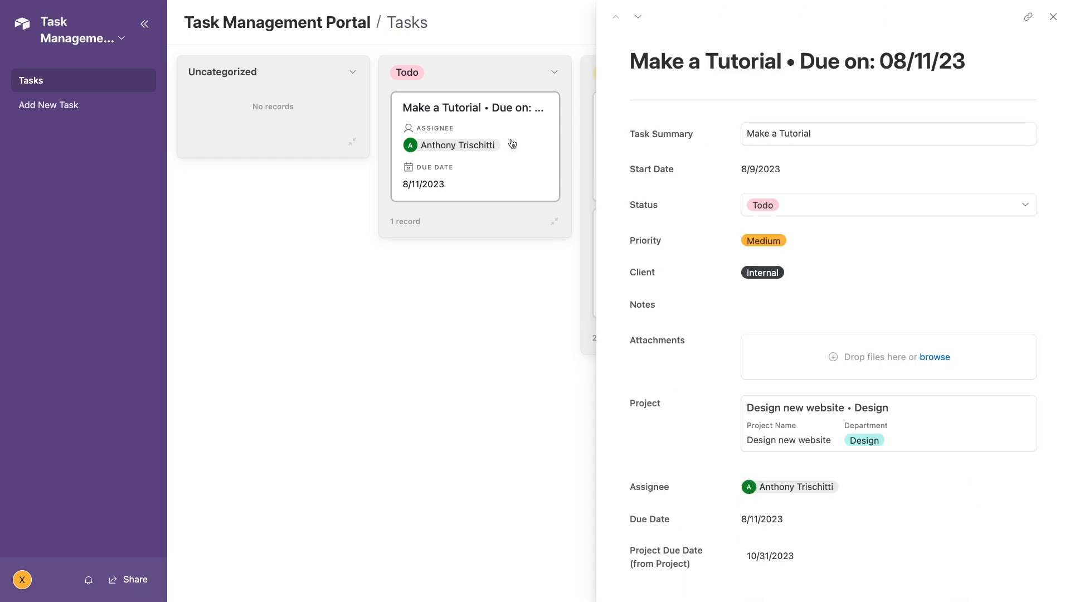
click(822, 204)
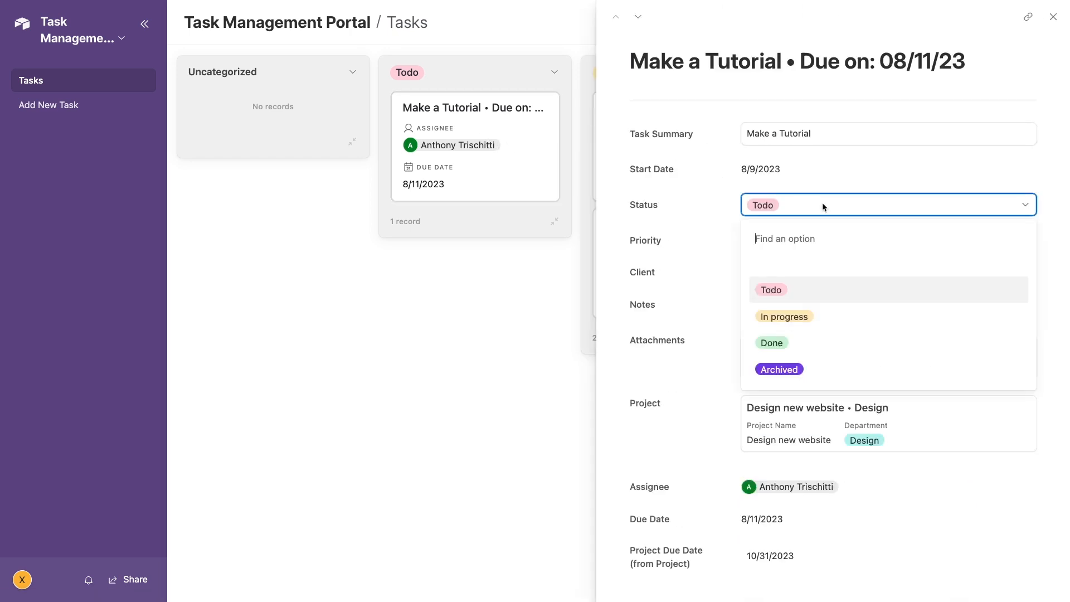
click(796, 317)
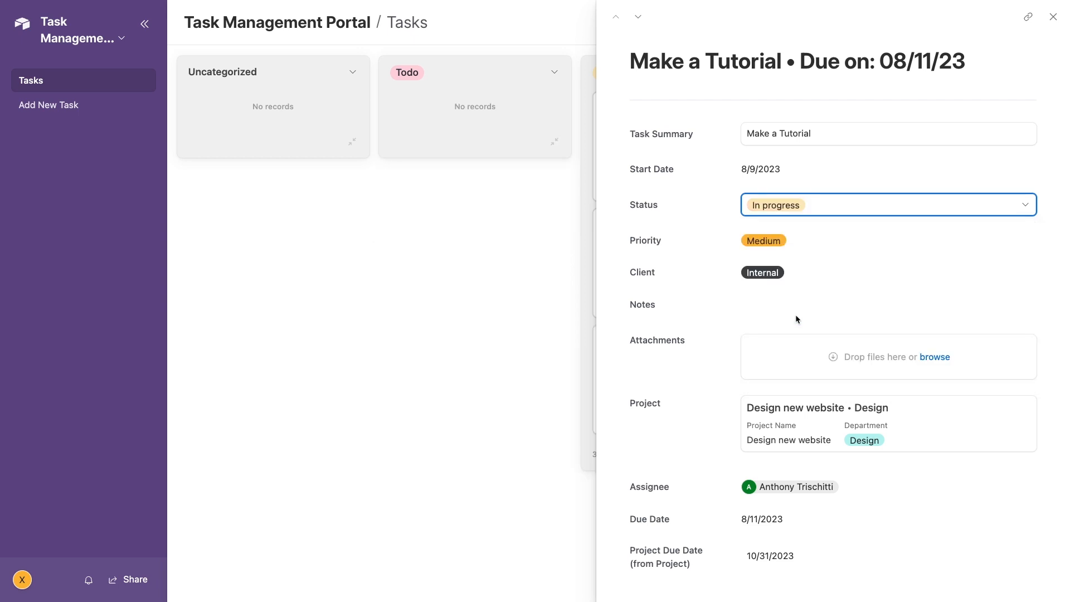
click(1053, 17)
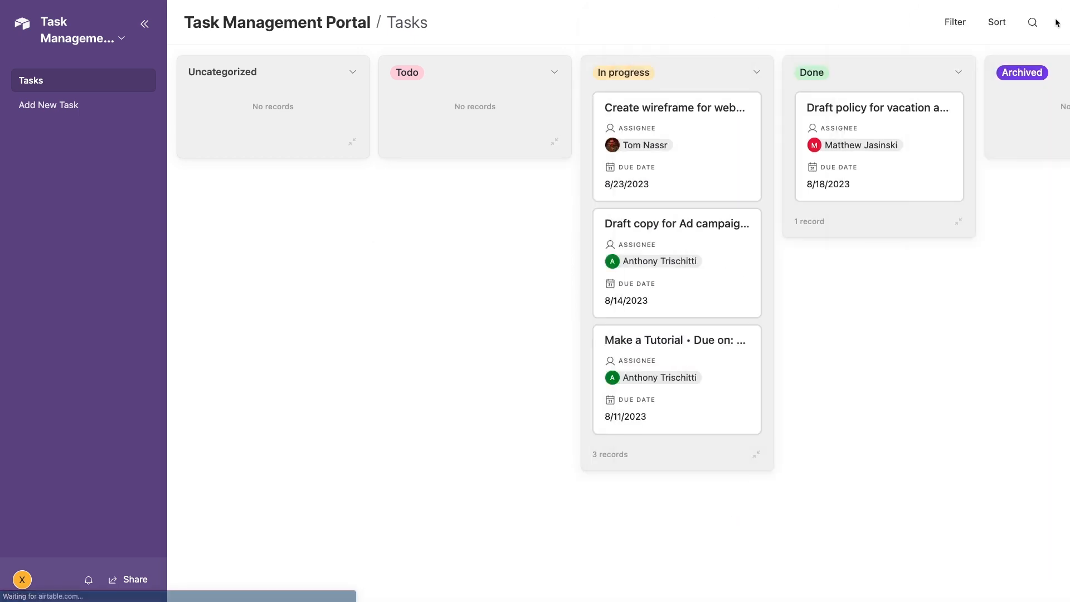
click(103, 112)
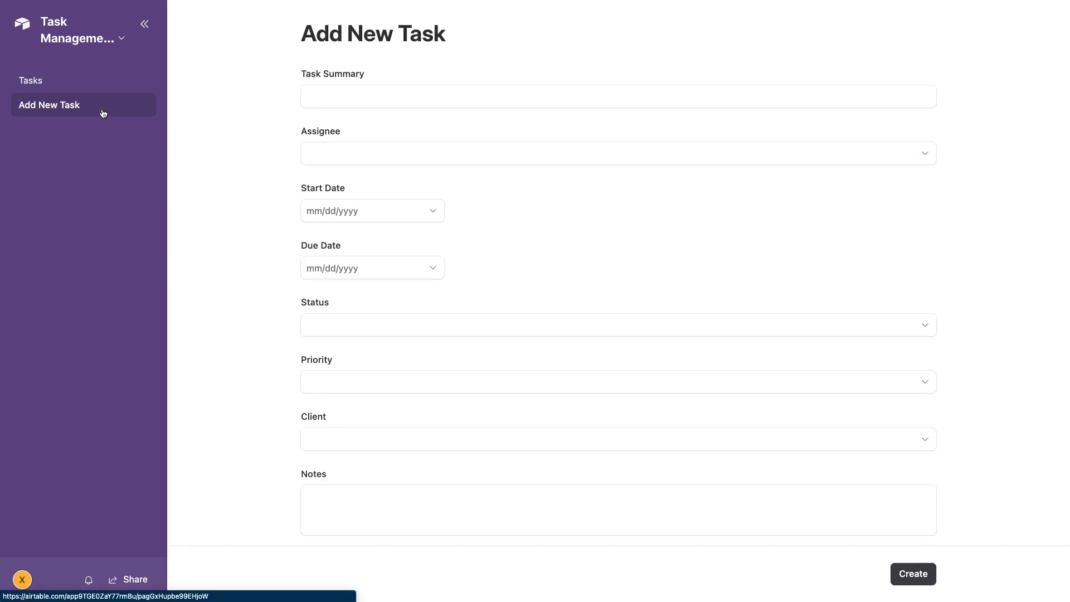
click(49, 81)
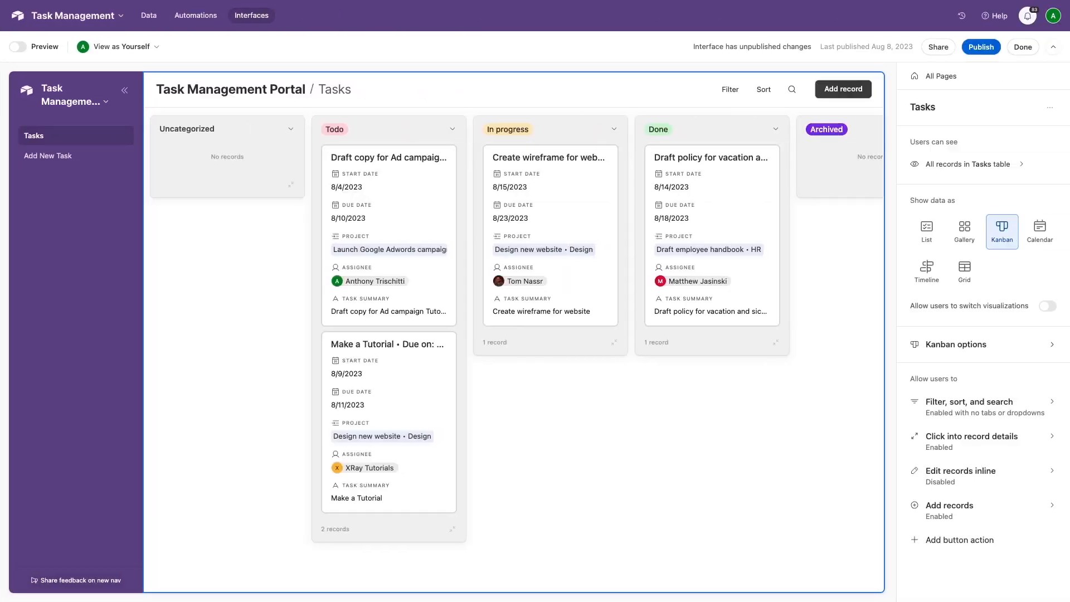
- Add a List page connected to the Tasks table to the Task Management Portal interface
click(927, 82)
click(936, 185)
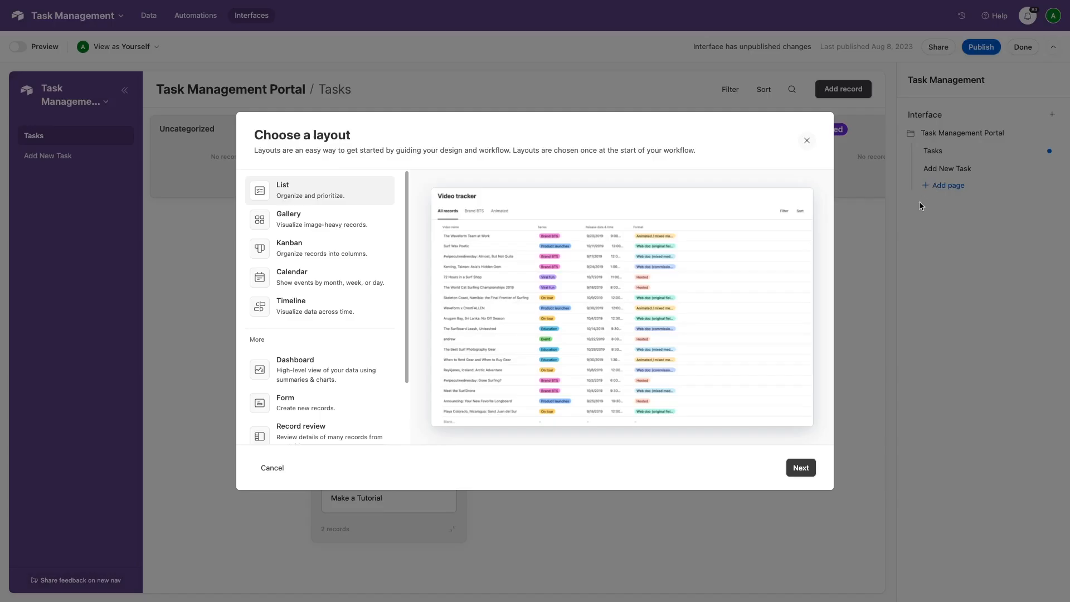
click(809, 470)
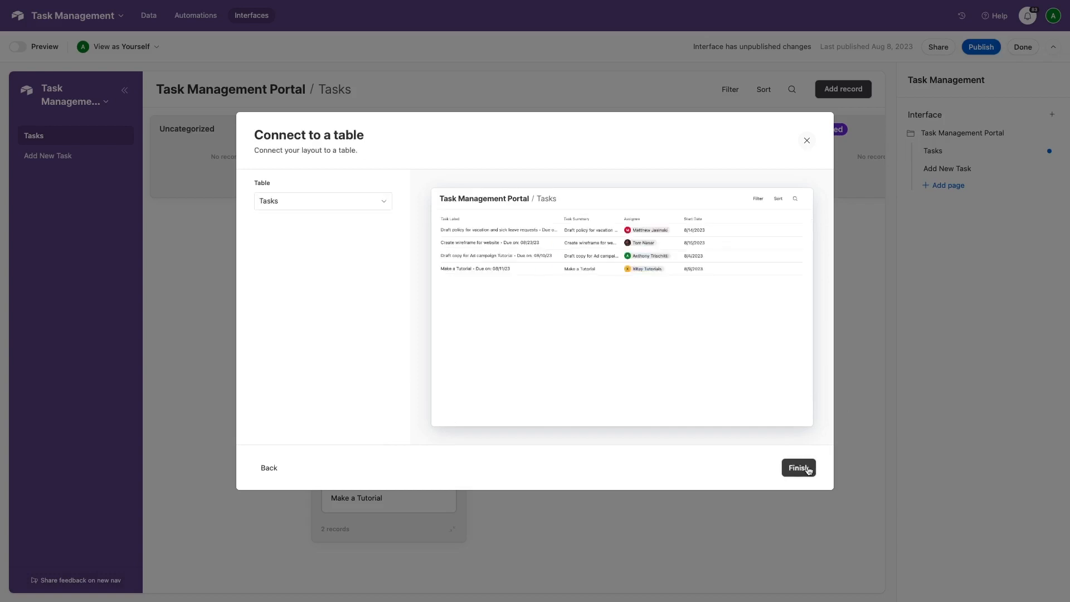
click(808, 470)
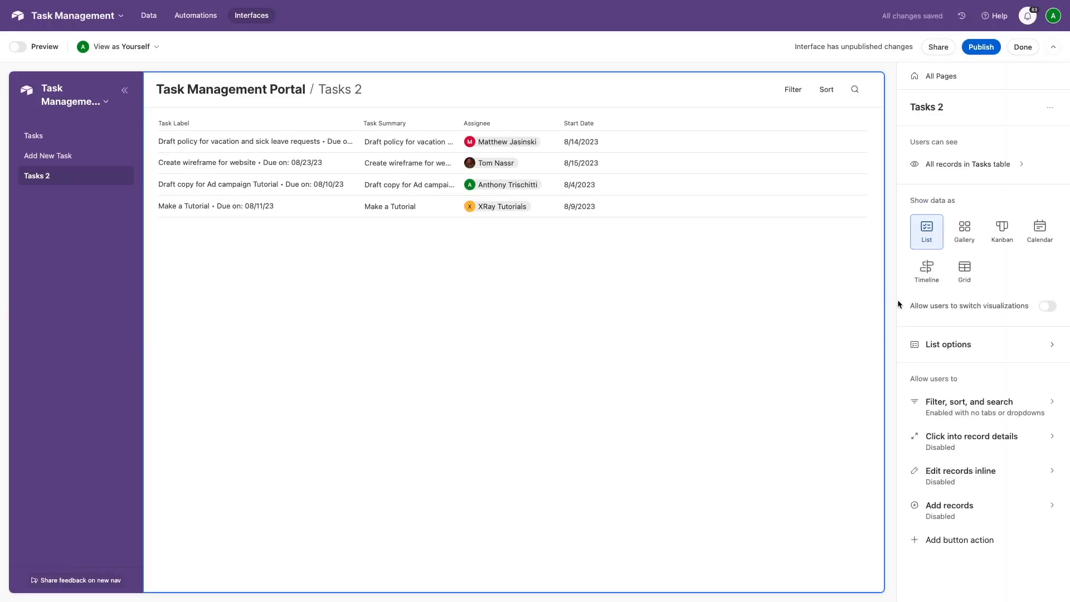
- Allow users to edit records inline and to add records on the Tasks 2 list page
click(950, 478)
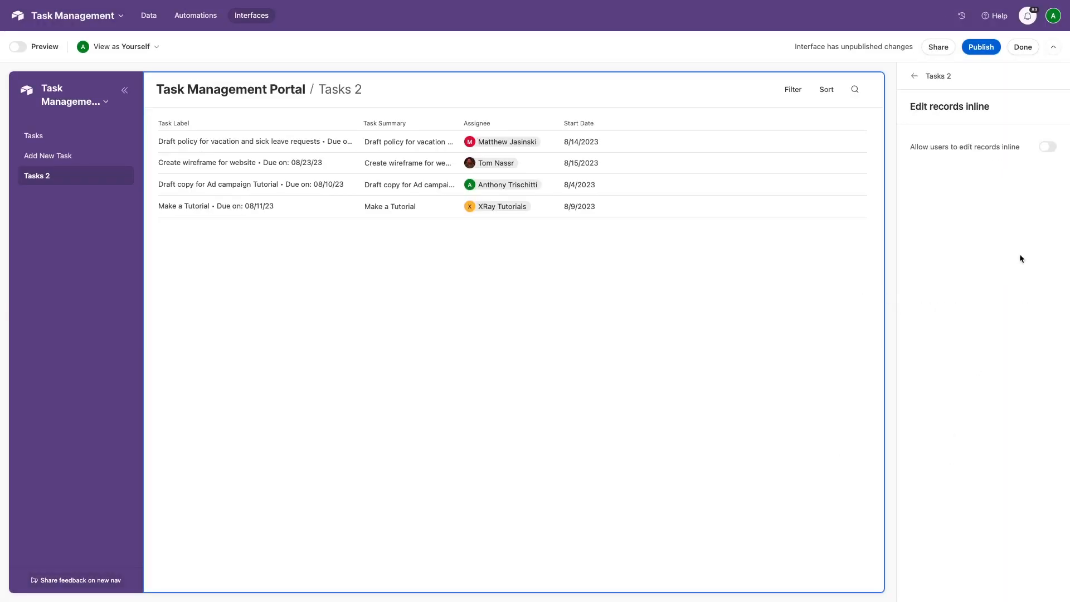
click(1047, 144)
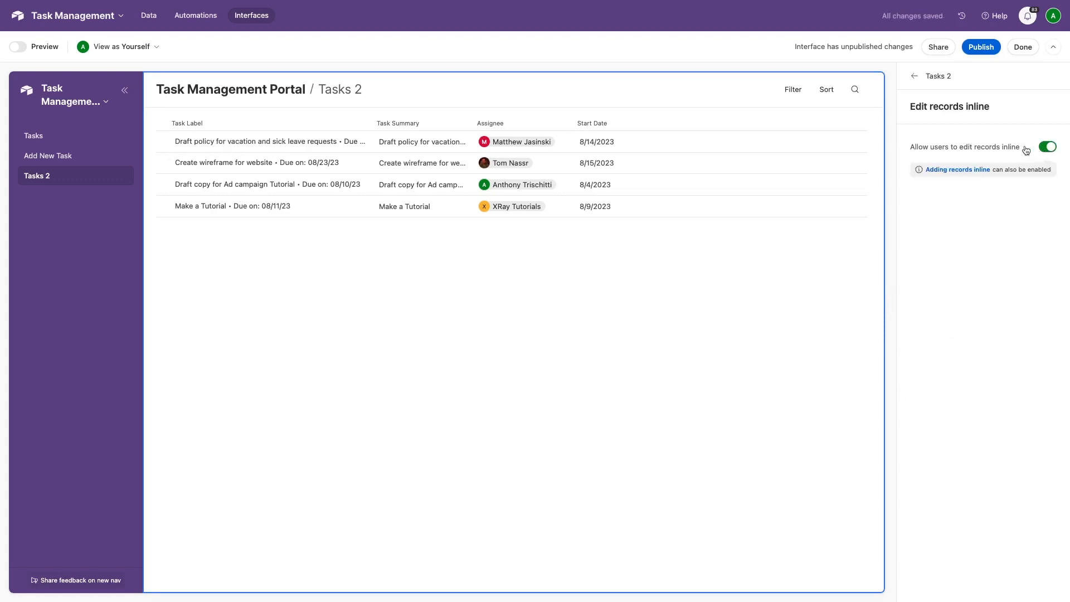
click(914, 76)
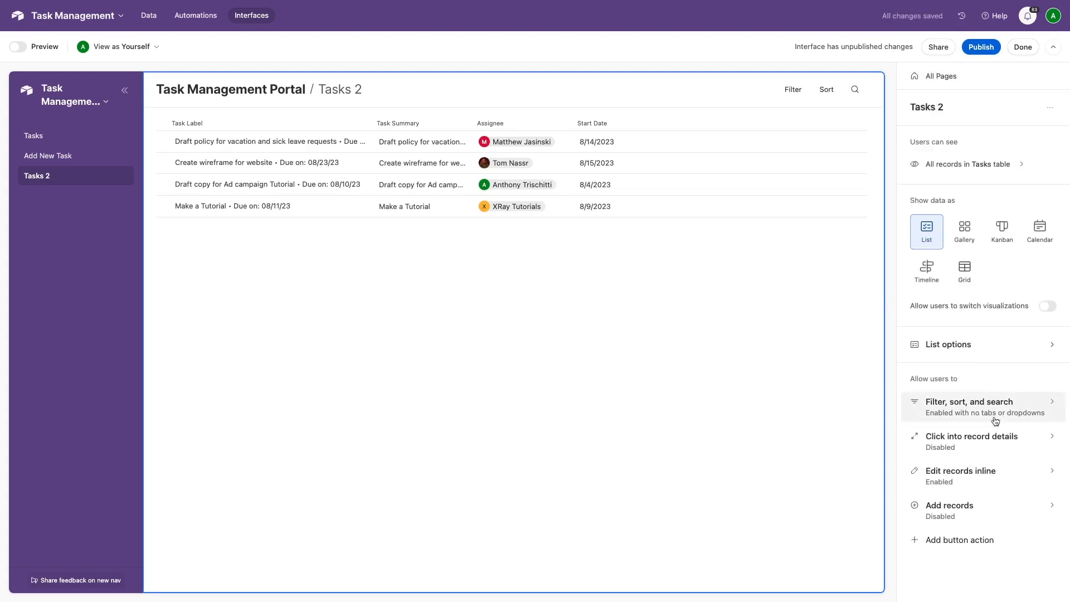
click(1001, 516)
click(1047, 184)
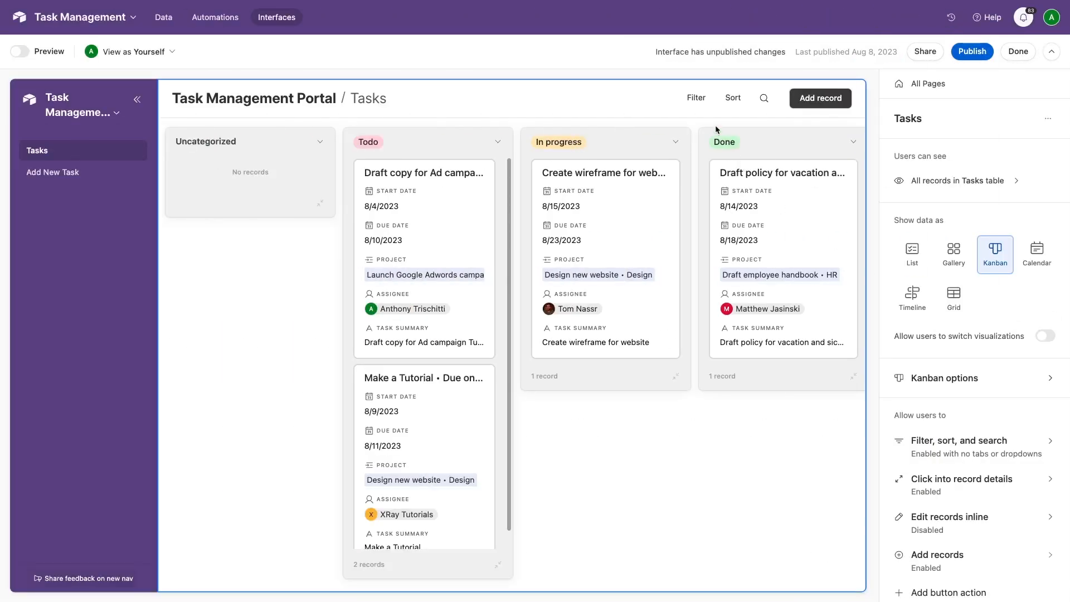
- Check the filter options that users get on the portal's Tasks kanban page
click(691, 99)
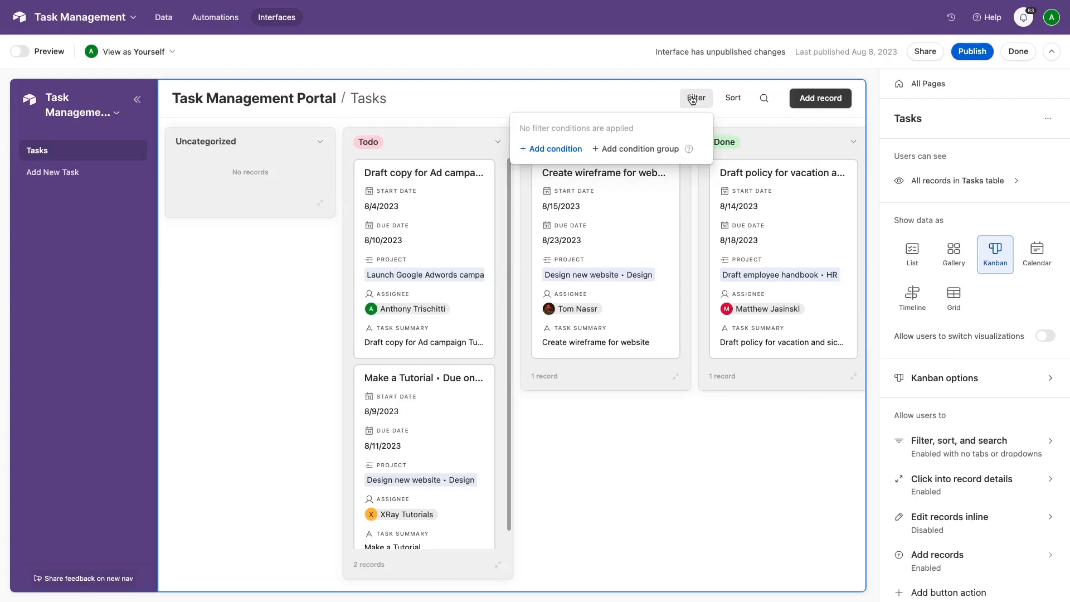
click(692, 100)
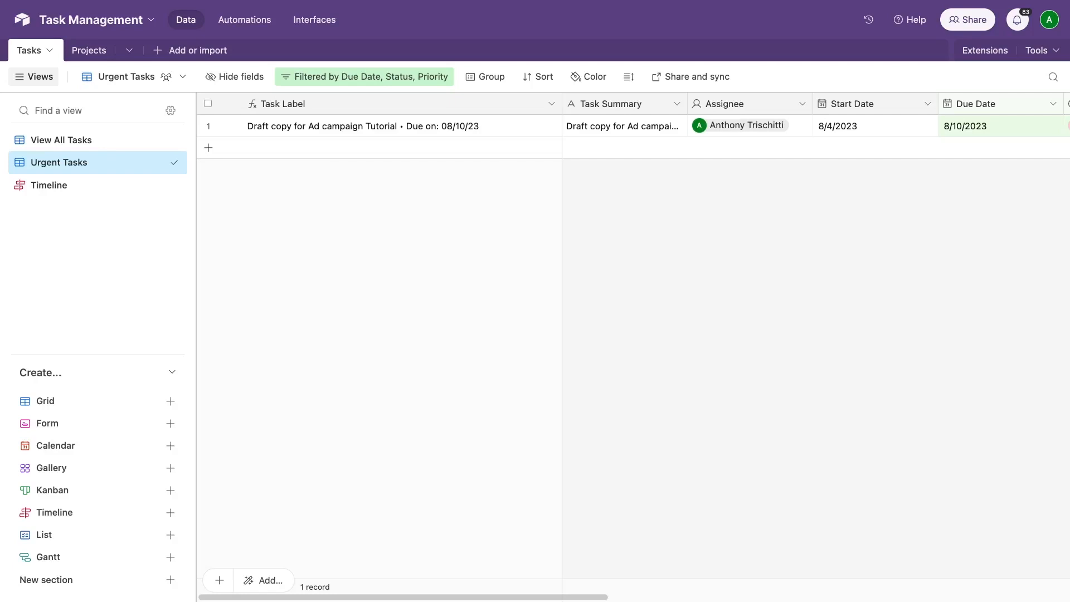
- Review the Assignee field's multiple-user and notification options in the Urgent Tasks view and save the field
click(801, 104)
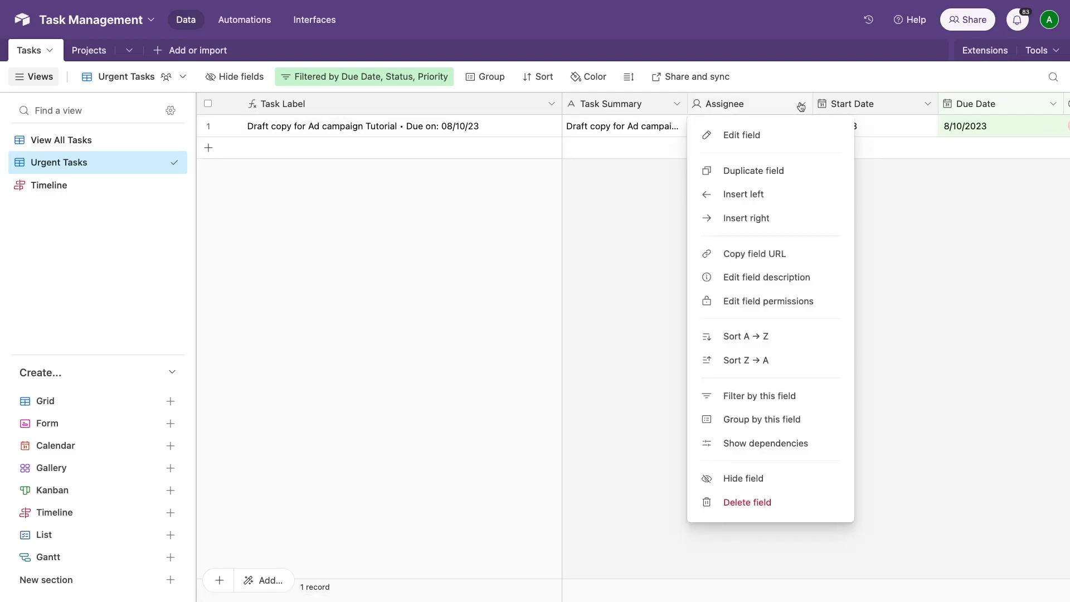
click(775, 134)
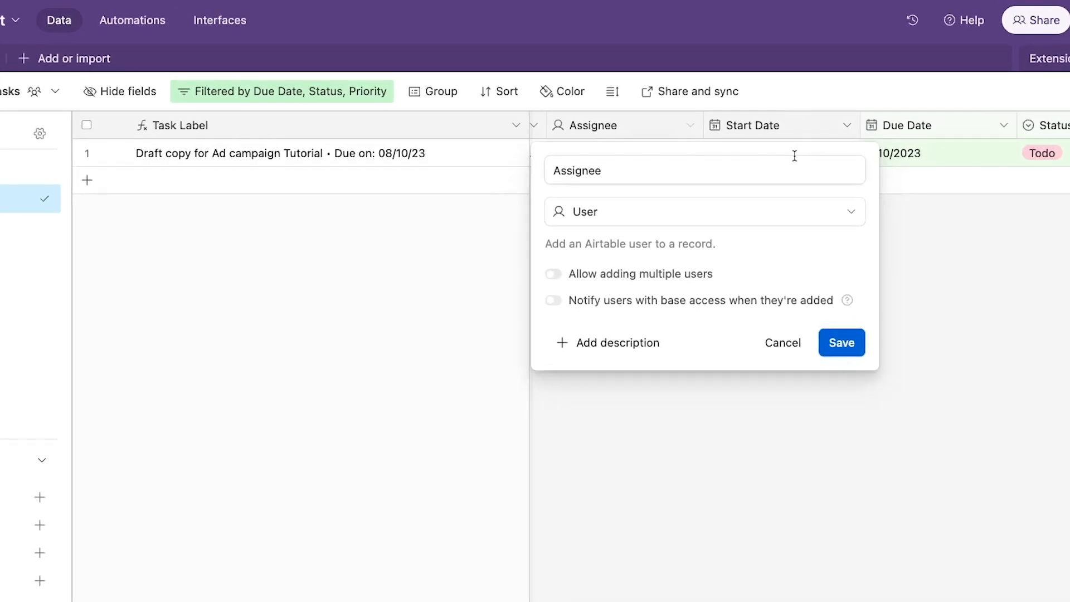
click(834, 344)
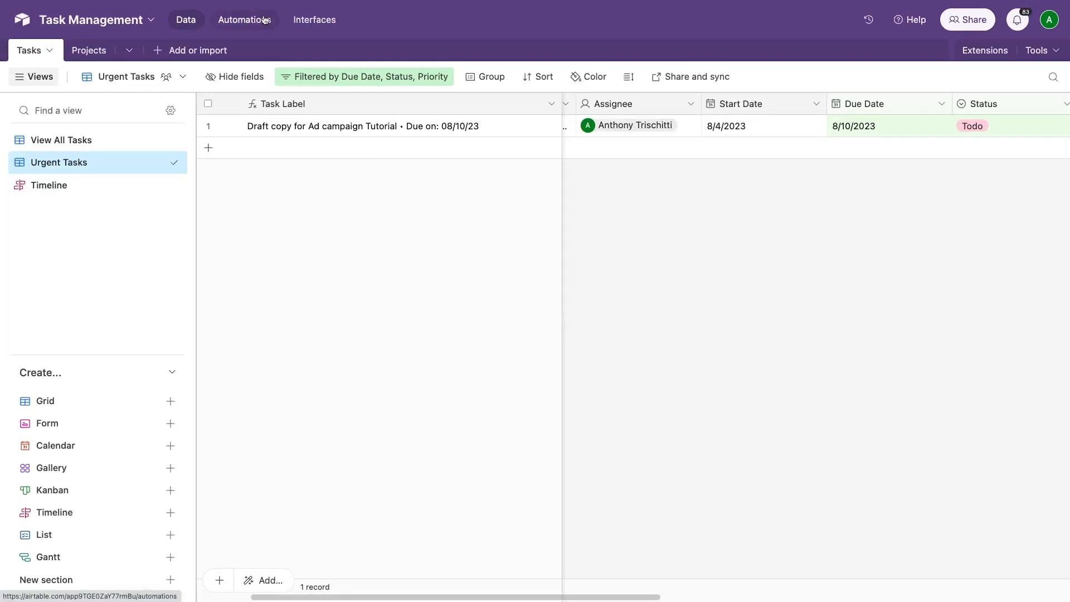
- Create a new automation in the Task Management base, triggered when a record enters a view
click(266, 20)
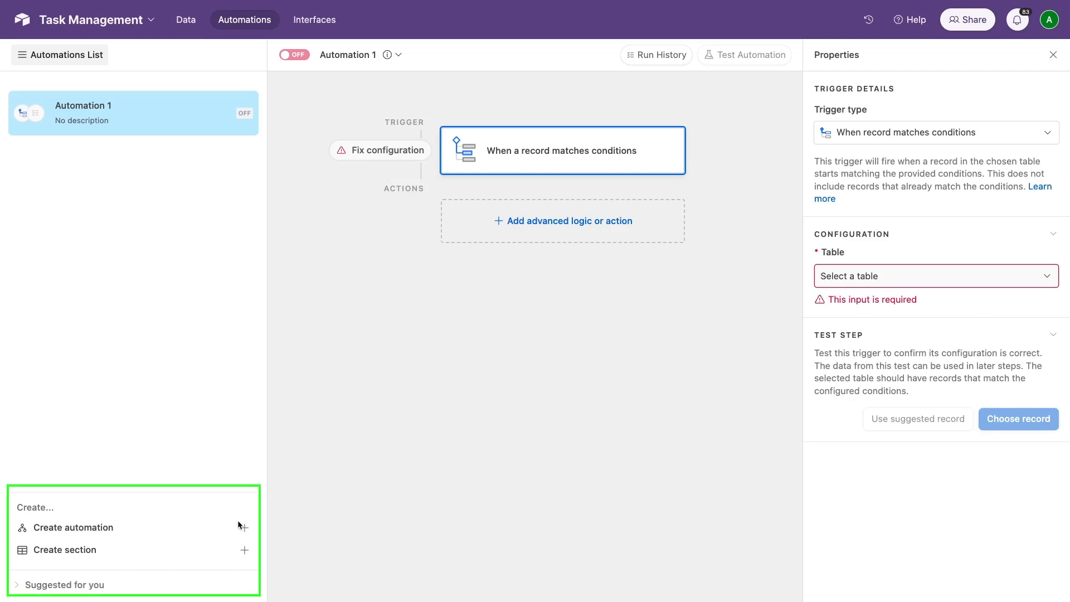
click(221, 529)
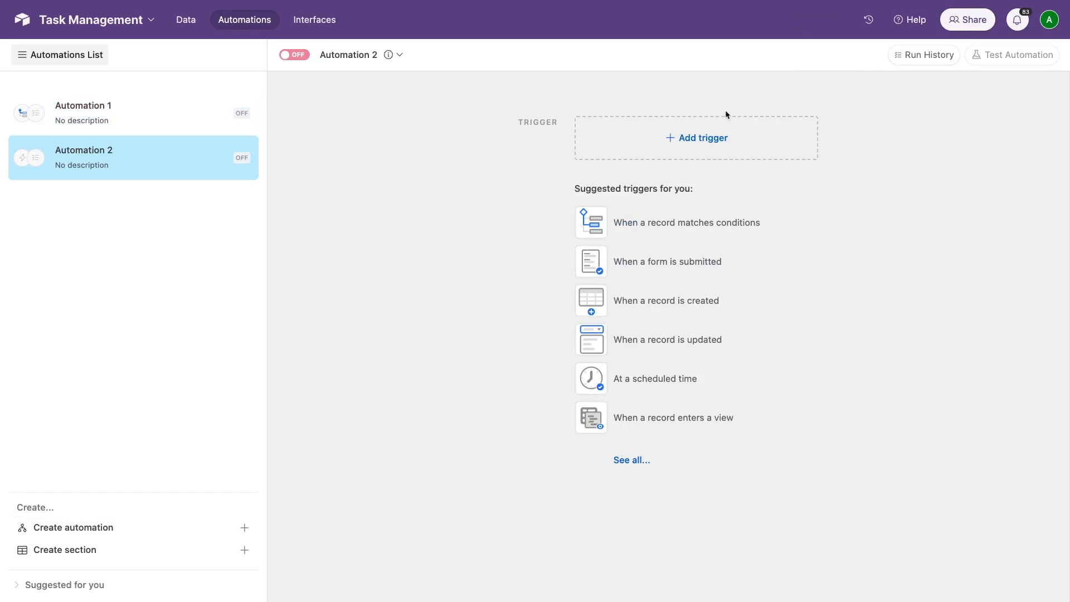
click(692, 150)
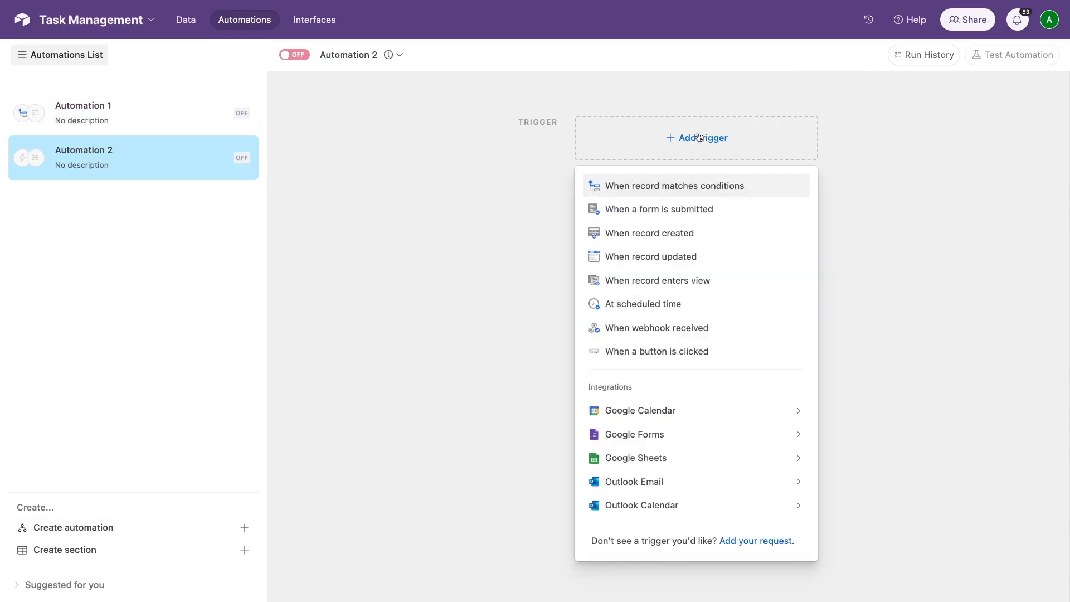
click(691, 281)
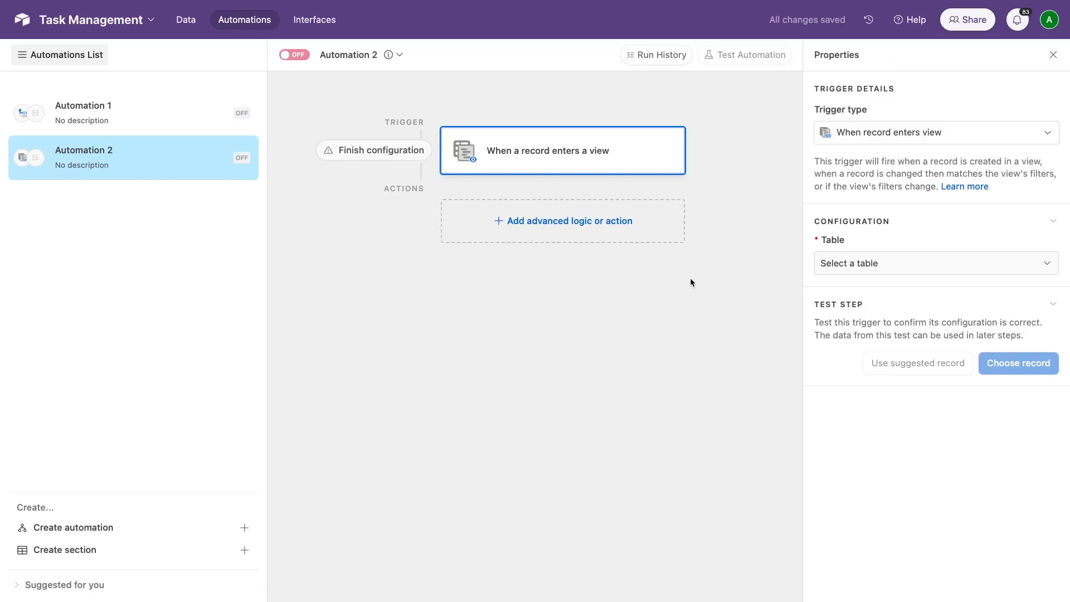
- Set the trigger to the Tasks table's Urgent Tasks view and test it with the "Draft copy for Ad campaign Tutorial" record
click(891, 270)
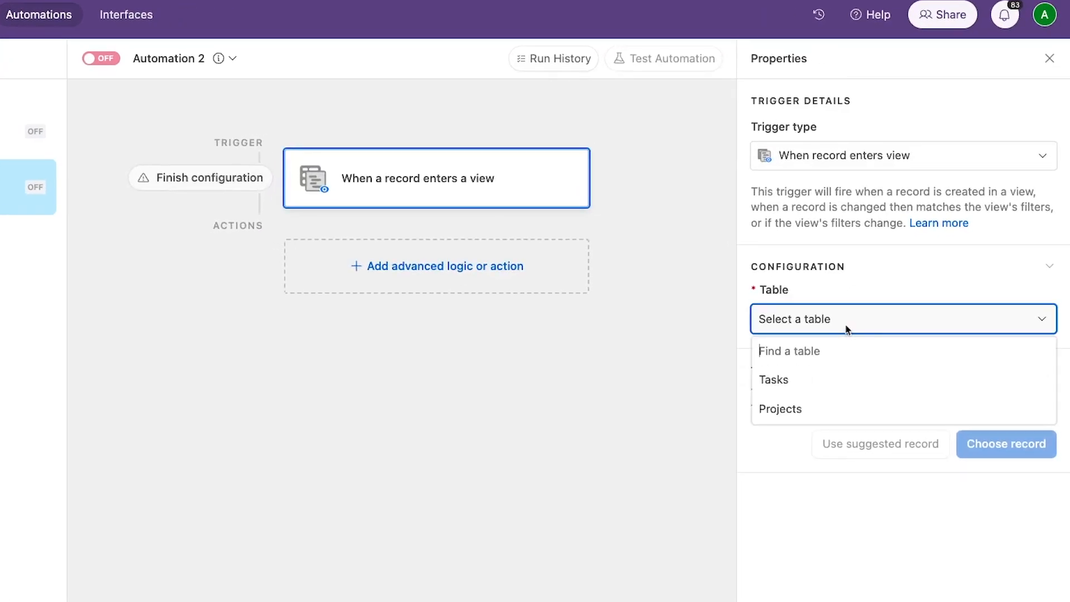
click(833, 381)
click(833, 383)
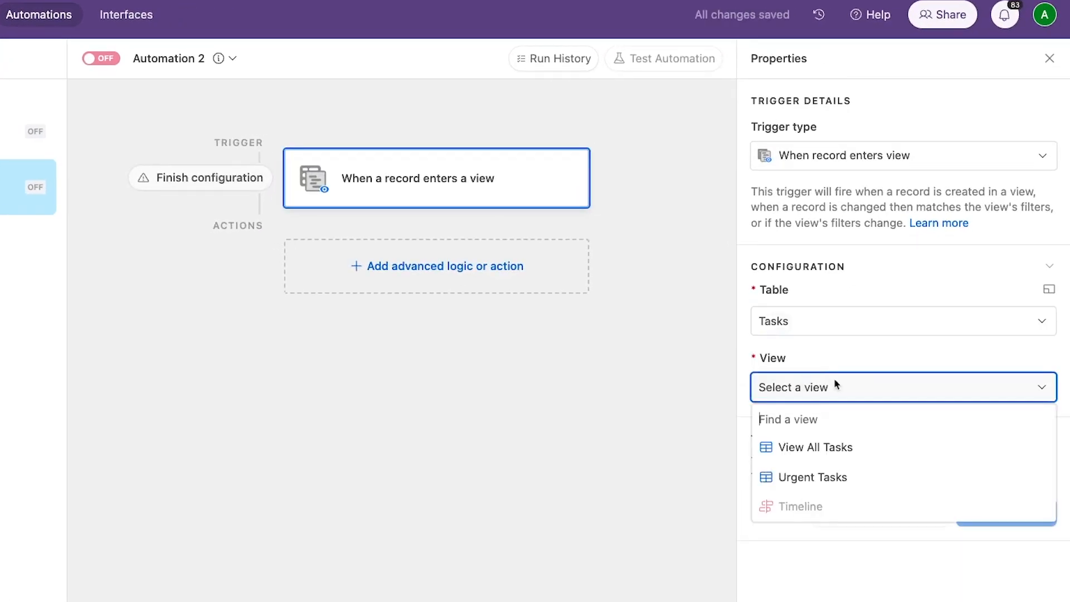
click(833, 478)
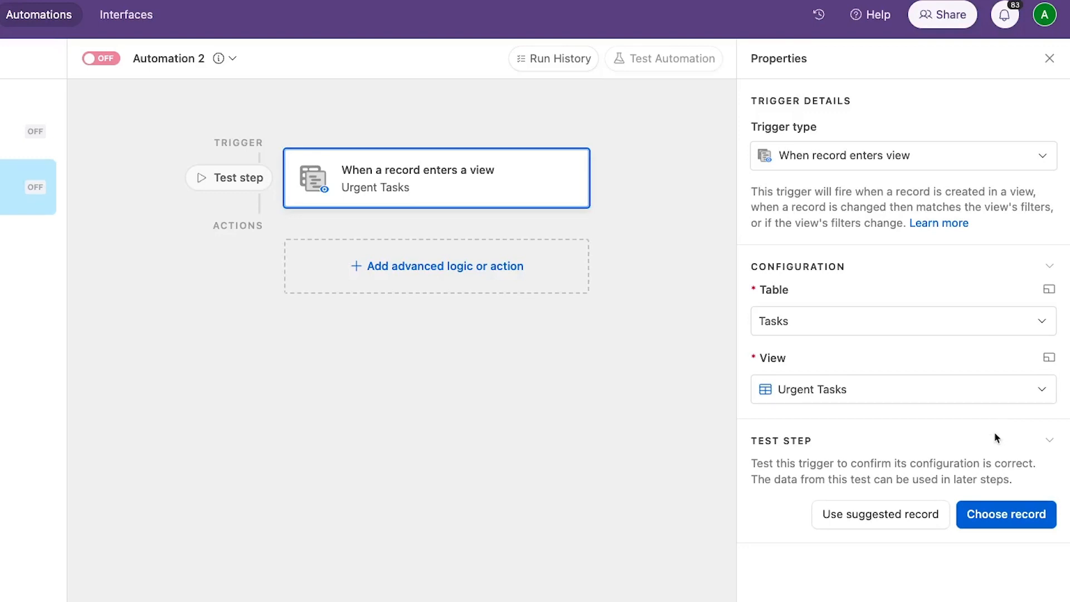
click(1001, 513)
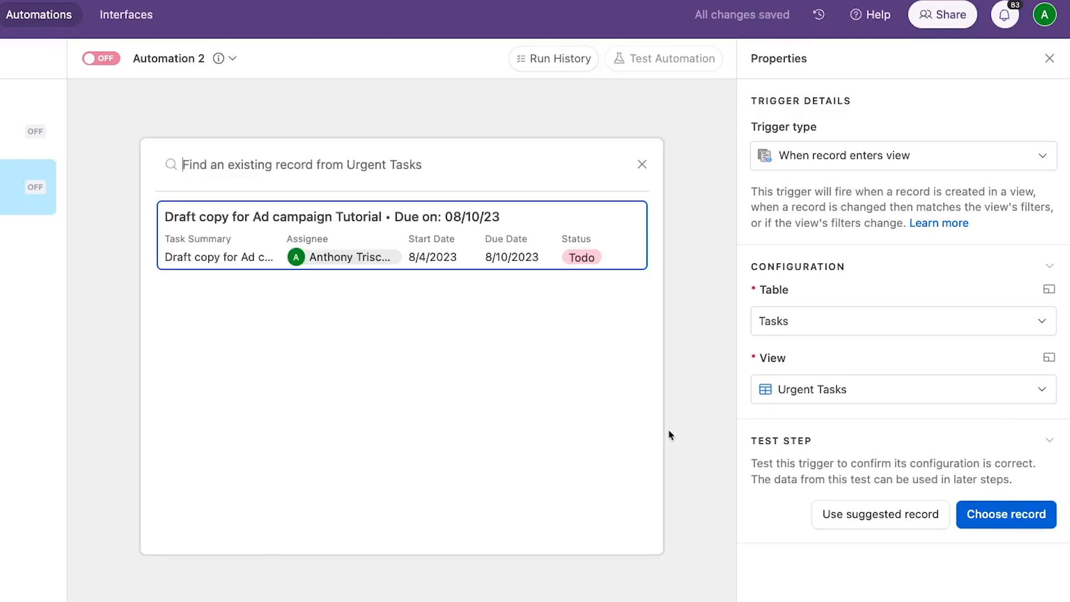
click(443, 234)
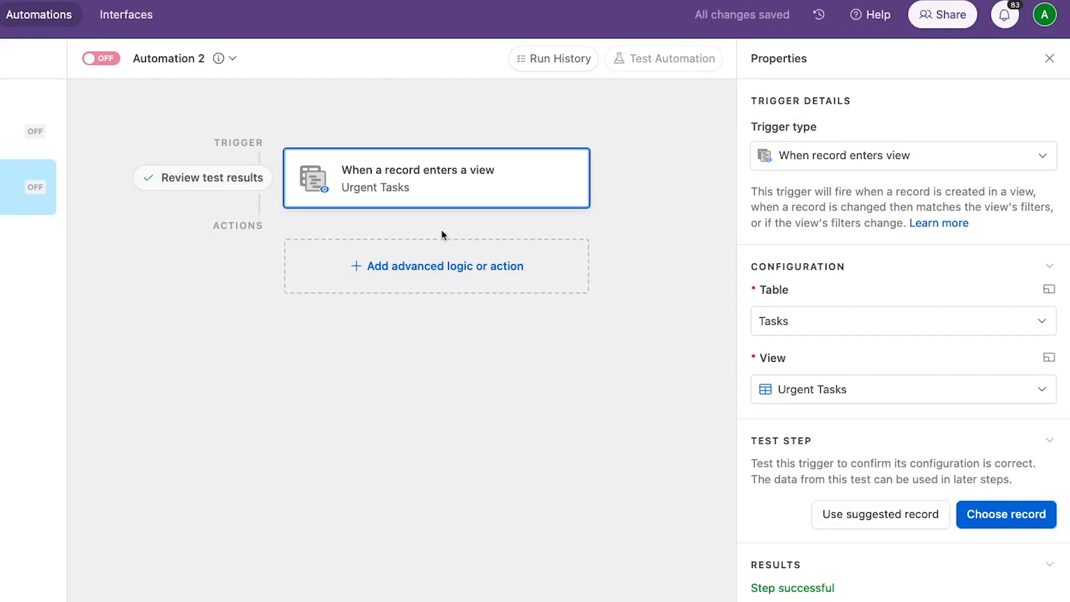
- Add a Send email action addressed to the email of the triggering record's Assignee
click(431, 263)
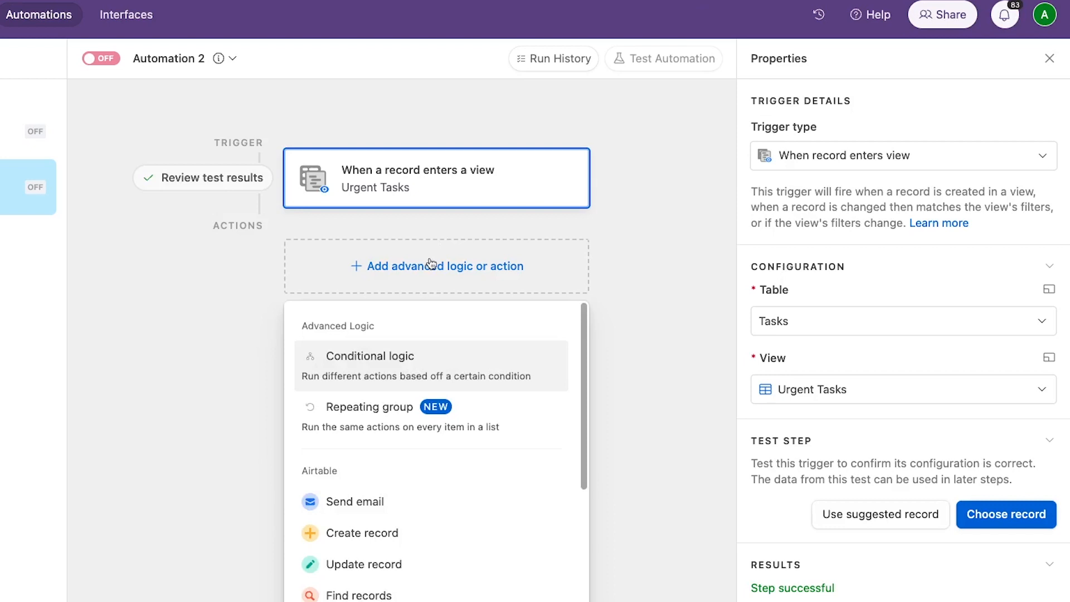
click(480, 504)
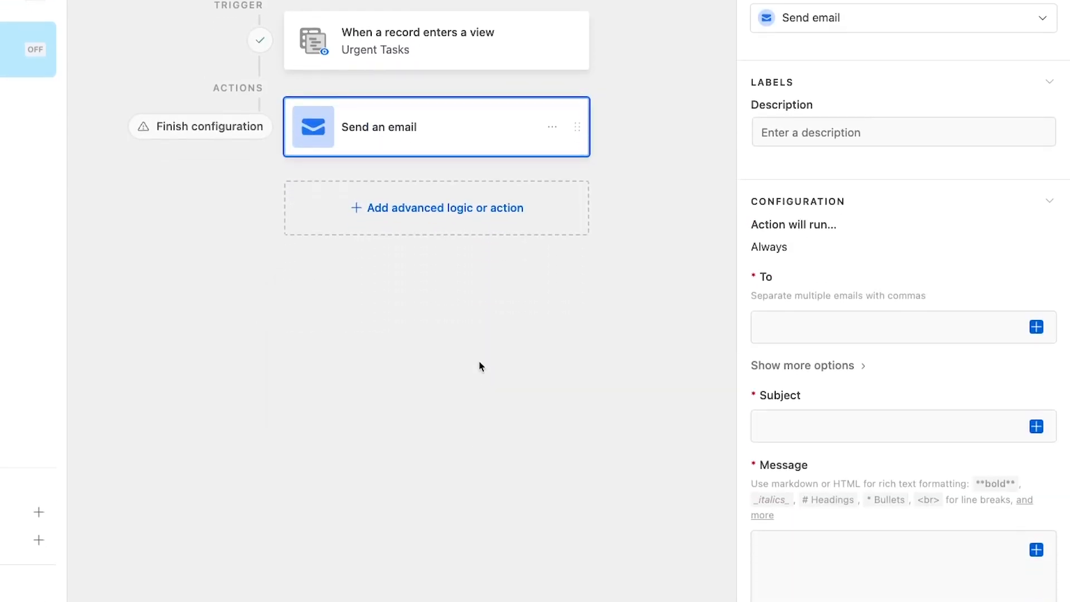
click(1036, 327)
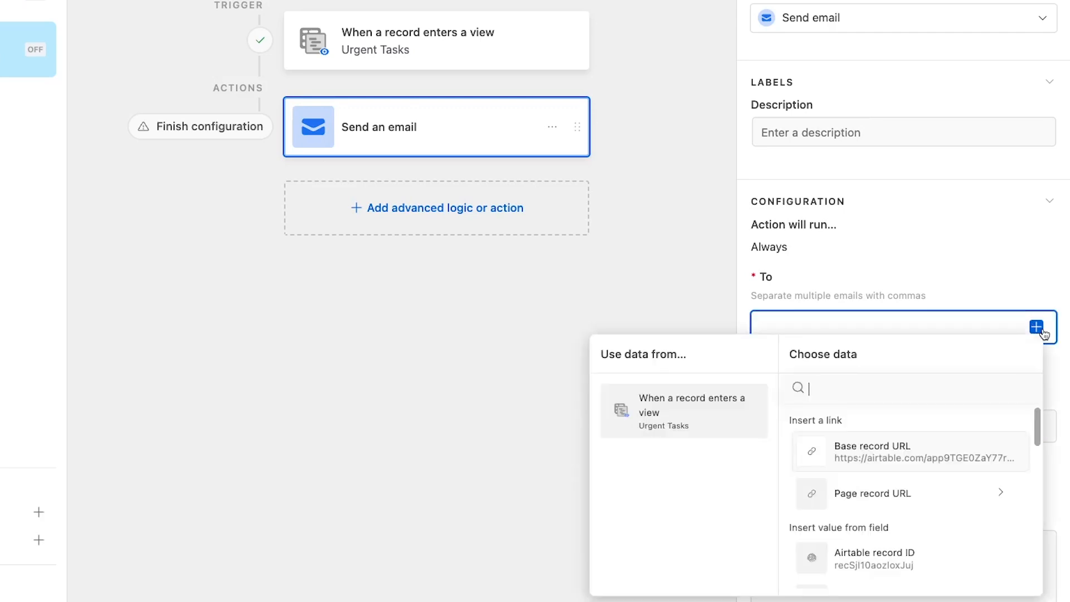
scroll(931, 486, down, 5)
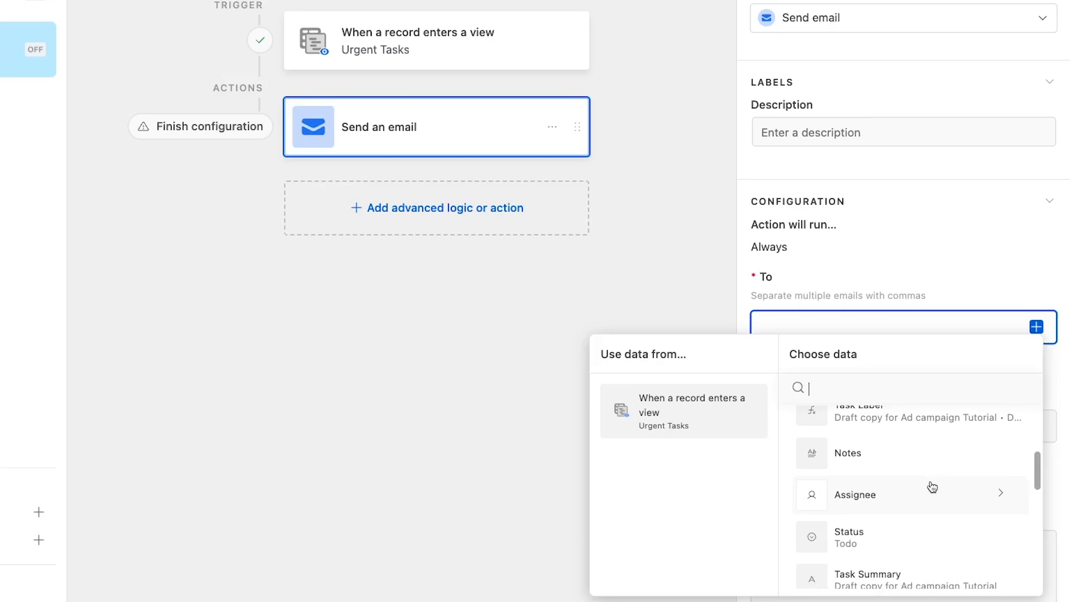
click(932, 487)
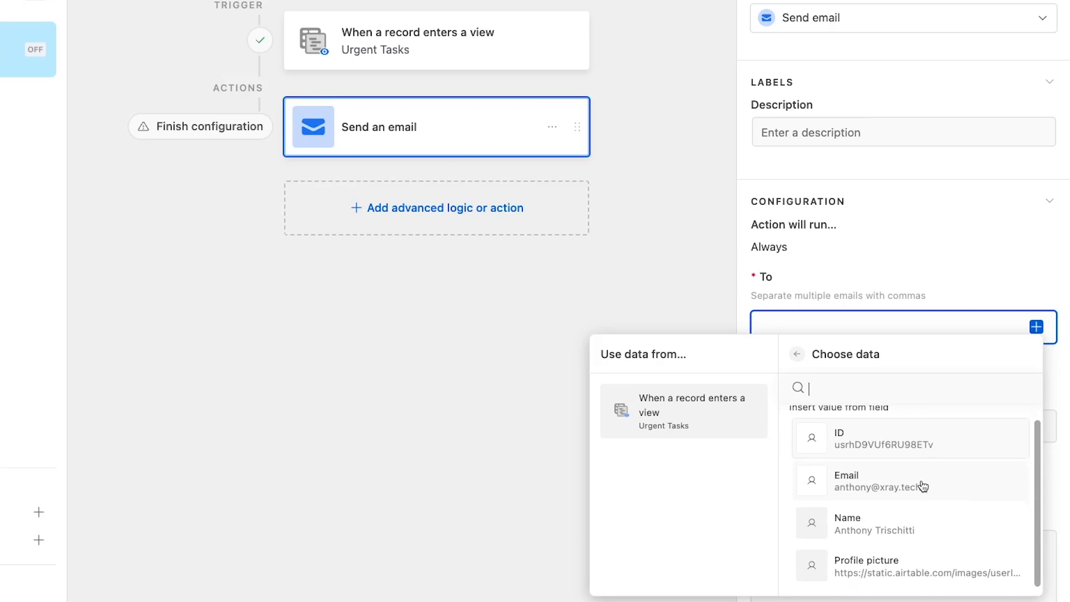
click(923, 487)
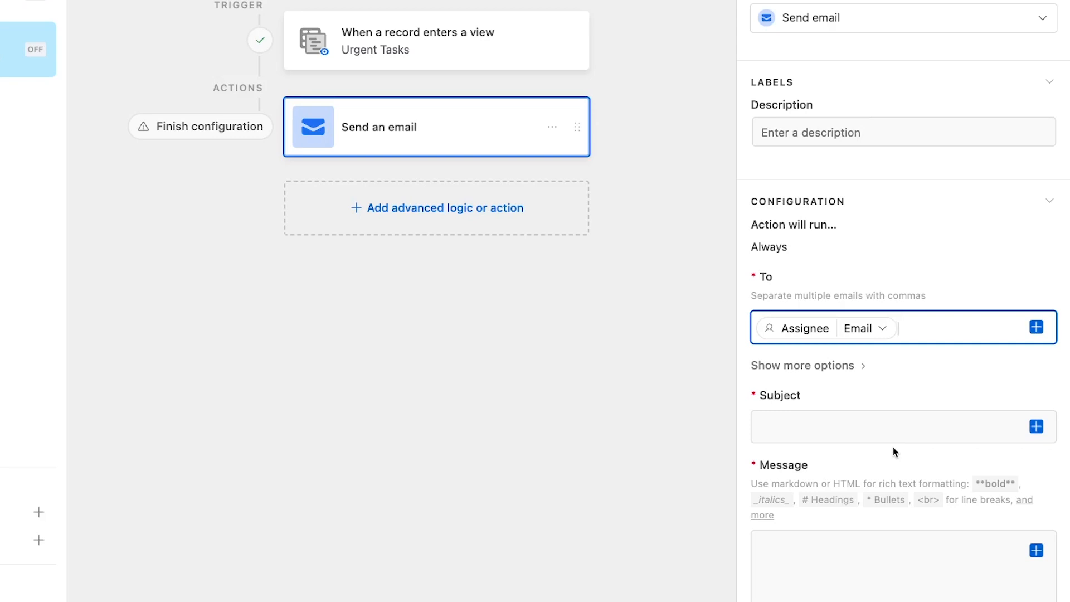
- Set the email subject to "Reminder:" followed by the record's Task Label value and "is due soon!"
scroll(891, 445, down, 2)
scroll(893, 447, down, 2)
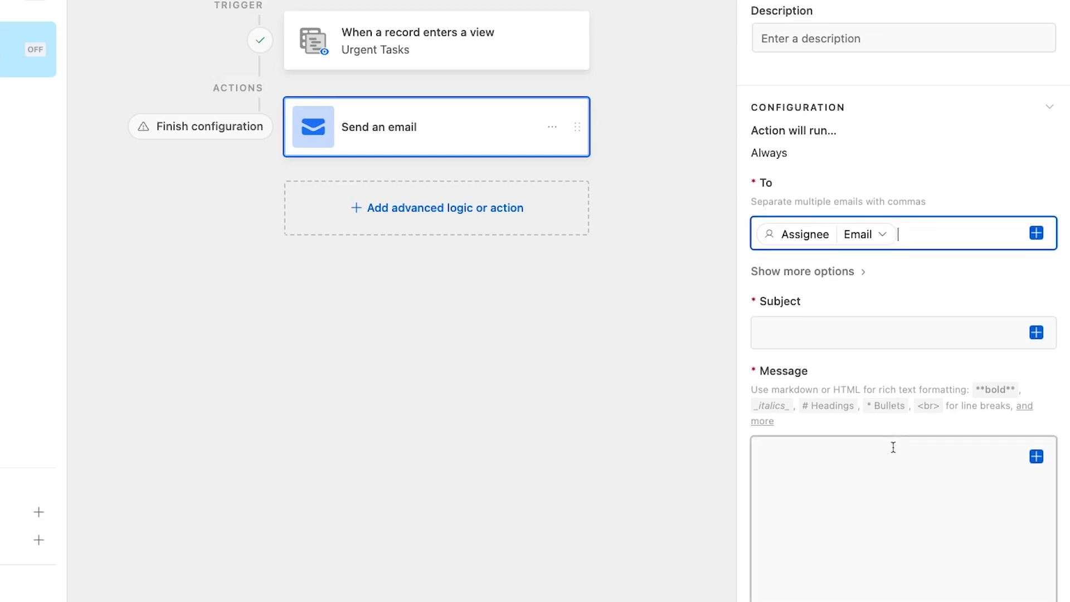
click(843, 336)
text(Reminder:)
click(1036, 333)
scroll(962, 506, down, 3)
click(948, 471)
text(is dure soon)
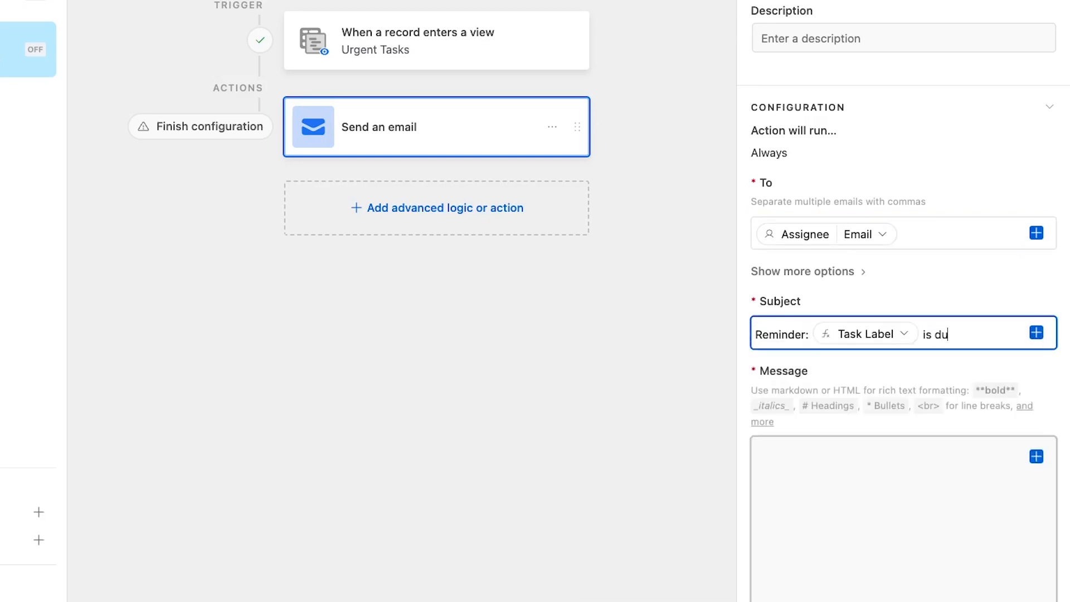
drag(947, 334, 952, 329)
key(BackSpace)
click(1004, 334)
text(!)
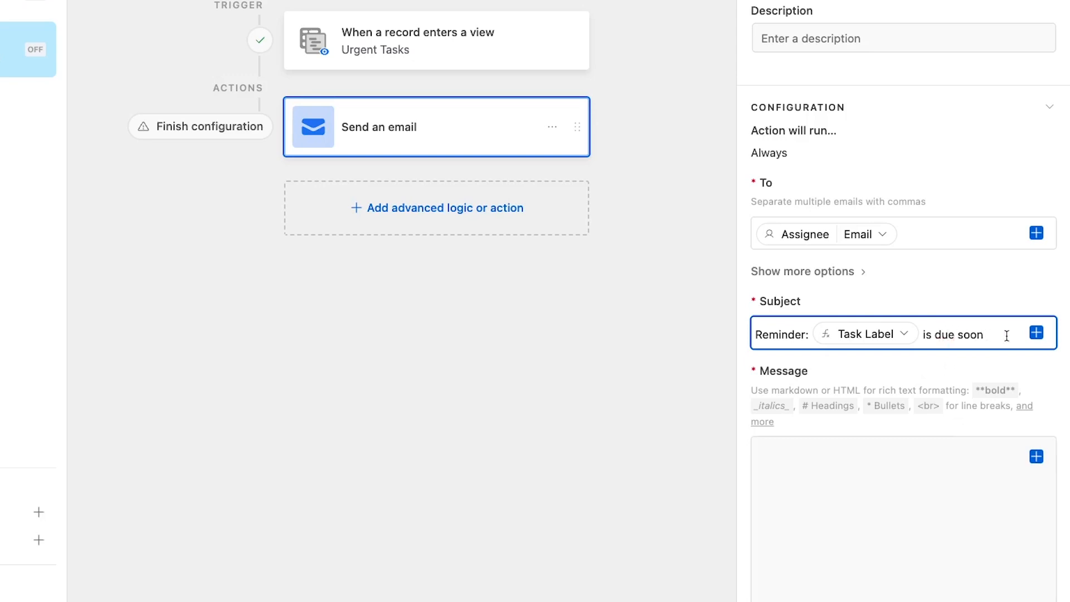
- Write a message to {first name} about the high-priority task due soon, ending with "Task Title:", "Task Due Date:" and "View this task in Airtable:" lines
scroll(991, 419, down, 2)
click(862, 413)
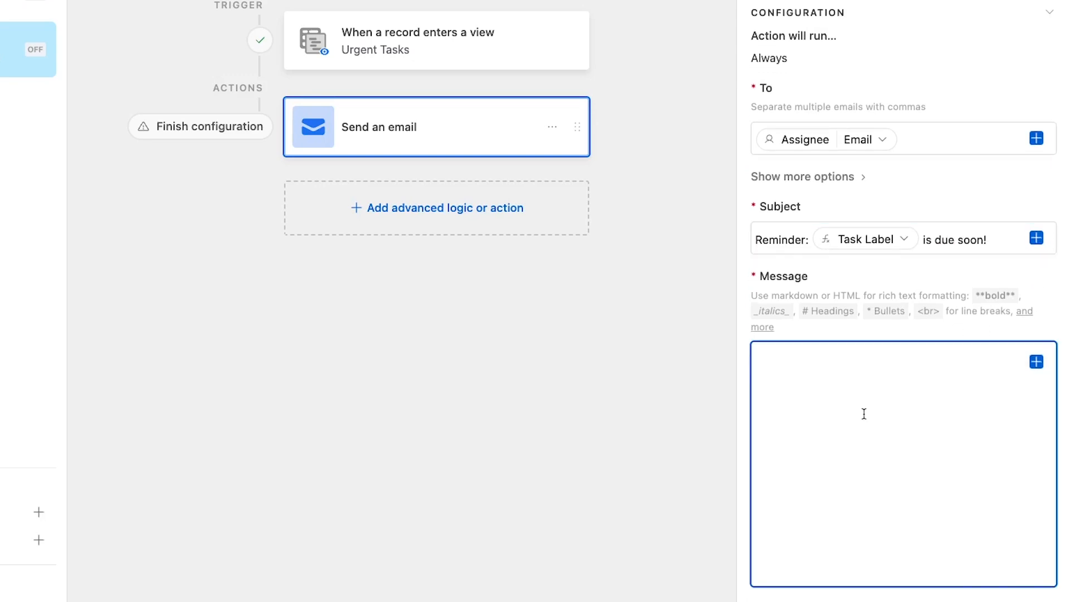
text(Hi {first name},You have a high-priority task that's due soon. Please complete this task or report any issues you're having ASAP.Task Title: Task Due Date: View this task in Airtable:)
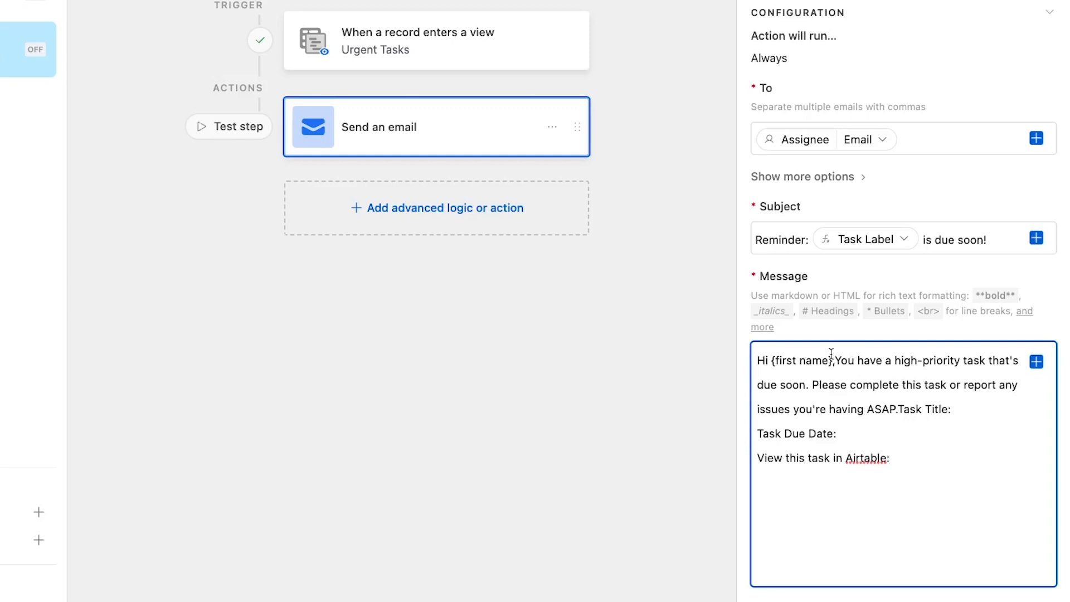
- Replace the {first name} placeholder in the message greeting with the Assignee's Name value
drag(832, 360, 772, 360)
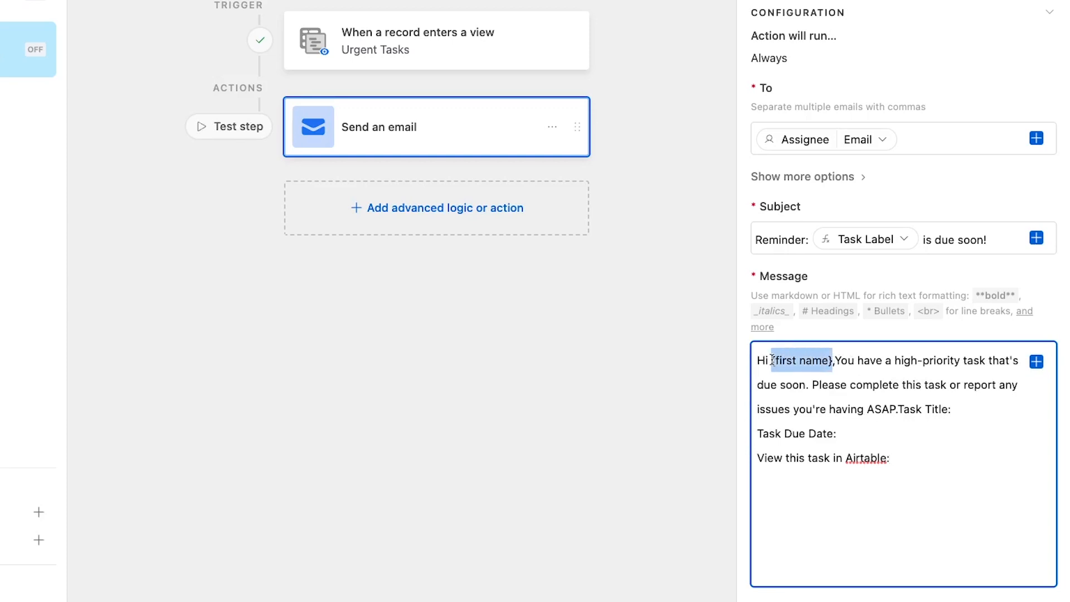
key(BackSpace)
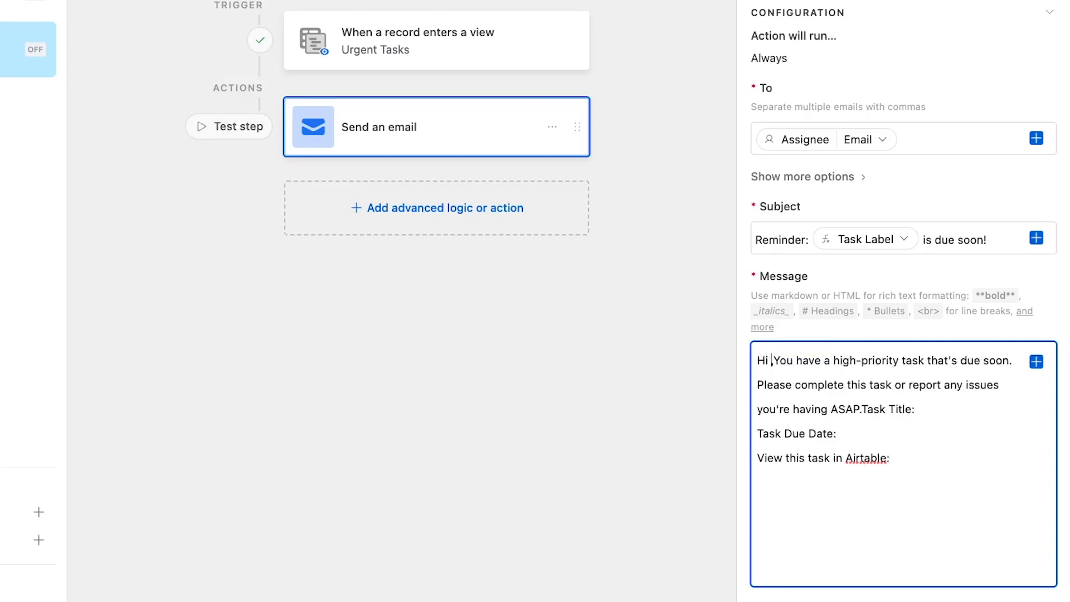
click(1037, 362)
scroll(979, 321, down, 2)
scroll(980, 322, down, 5)
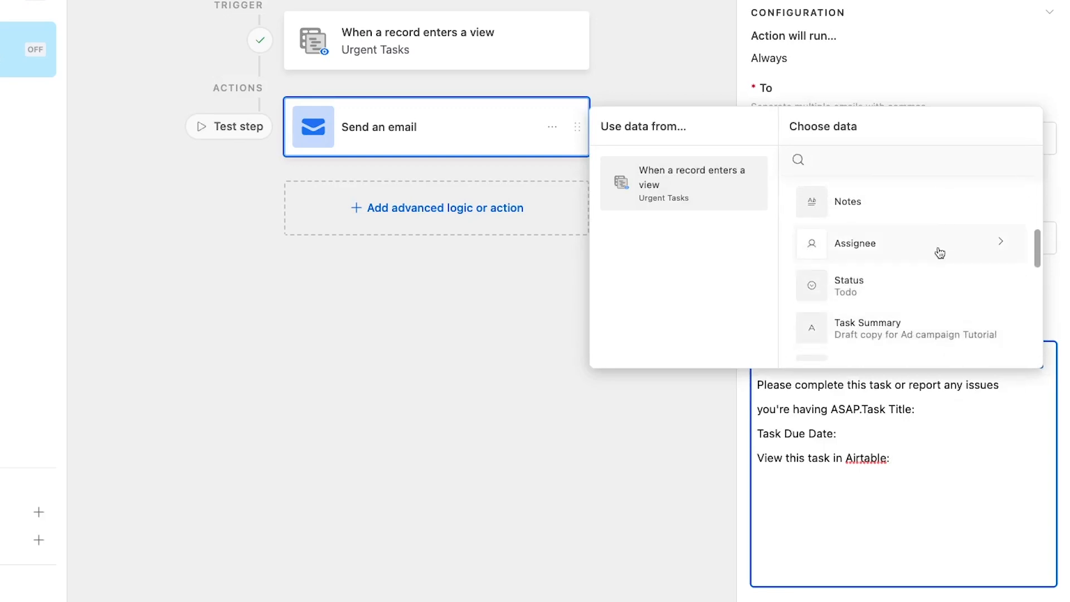
click(932, 243)
scroll(945, 299, down, 1)
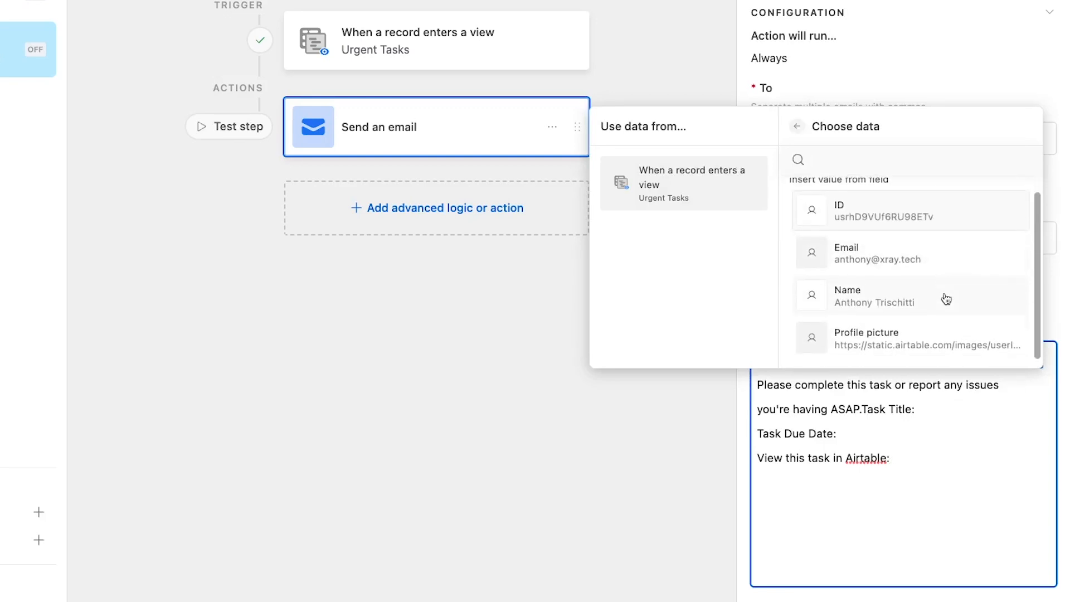
click(946, 298)
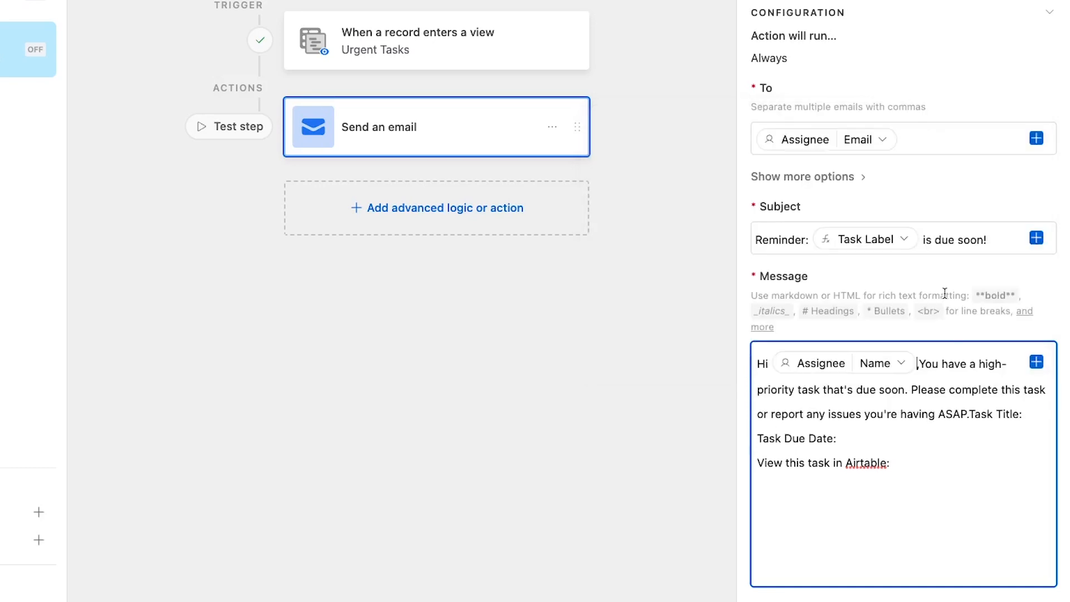
- Put Task Title on its own message line with the Task Label value, and insert the Due Date value after Task Due Date
click(1036, 362)
scroll(996, 351, down, 2)
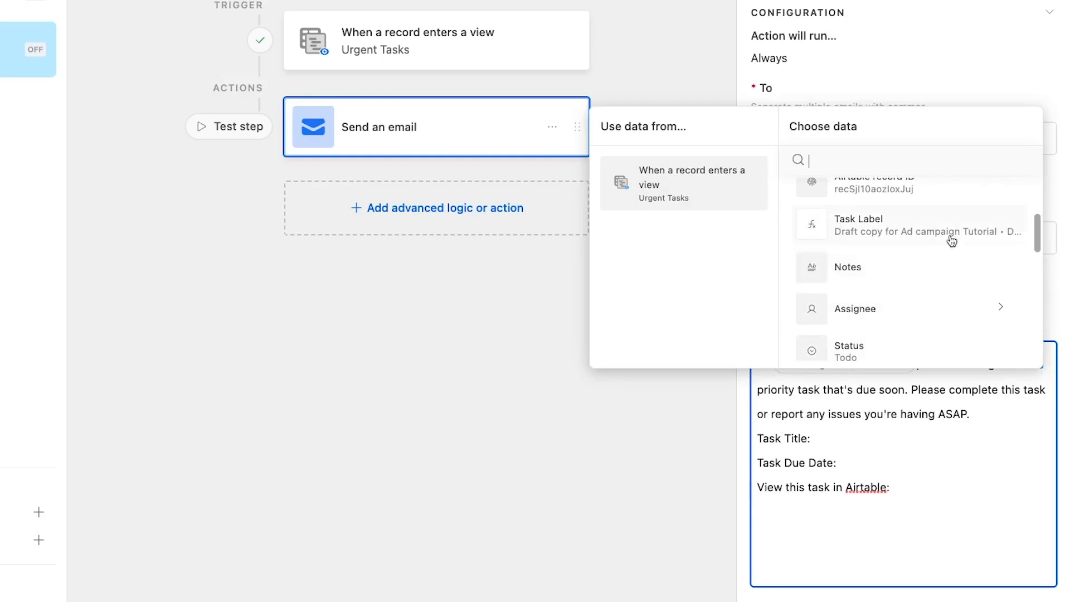
click(947, 224)
click(872, 467)
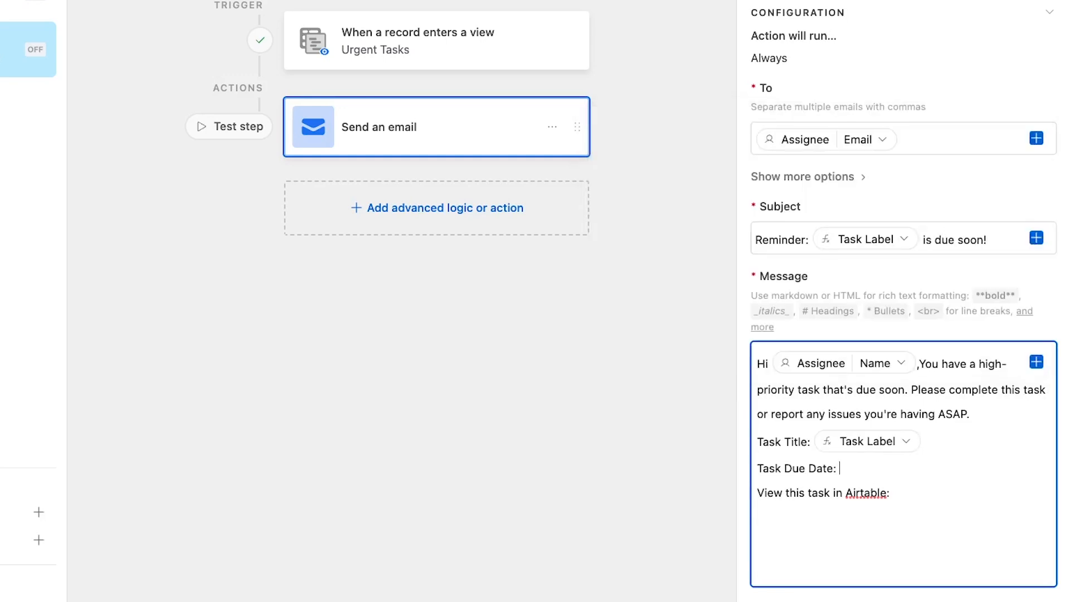
click(1037, 361)
scroll(922, 328, down, 3)
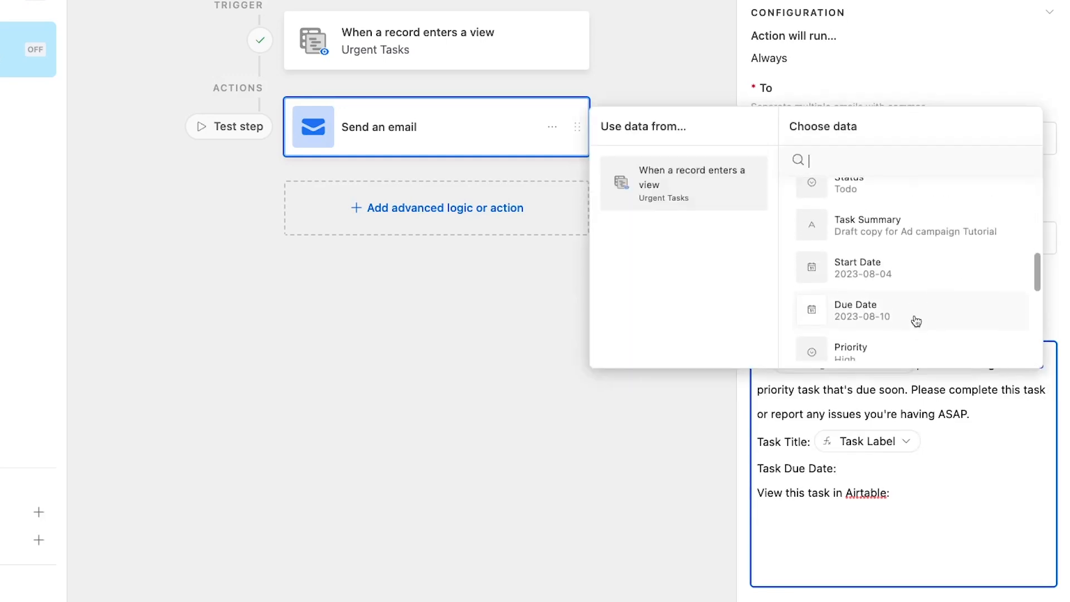
click(920, 323)
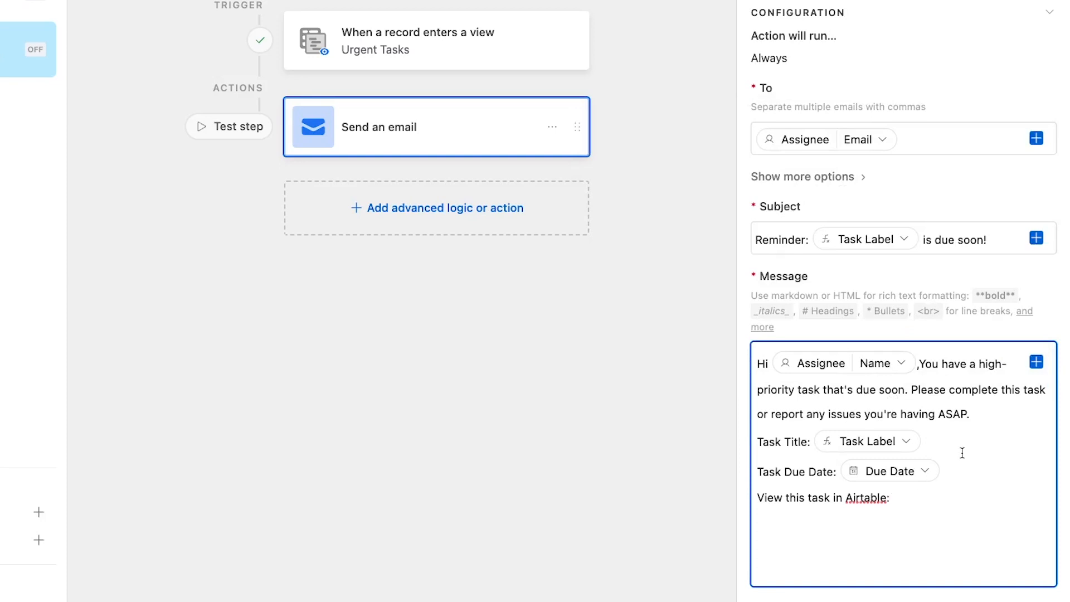
- Insert the Base record URL after "View this task in Airtable:" in the message
click(1037, 362)
scroll(917, 298, down, 3)
scroll(919, 302, up, 3)
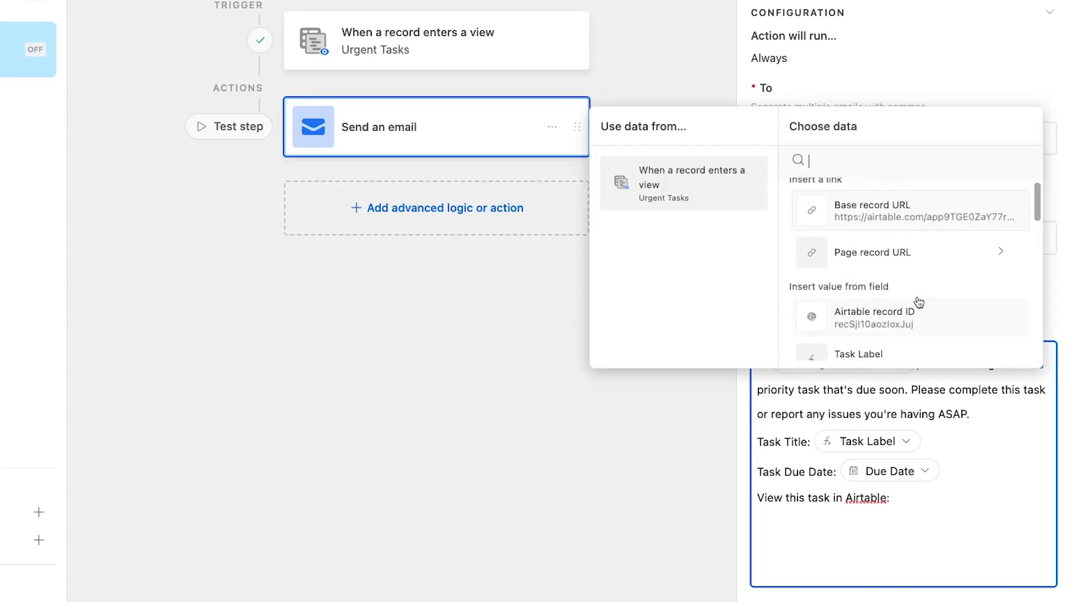
click(909, 217)
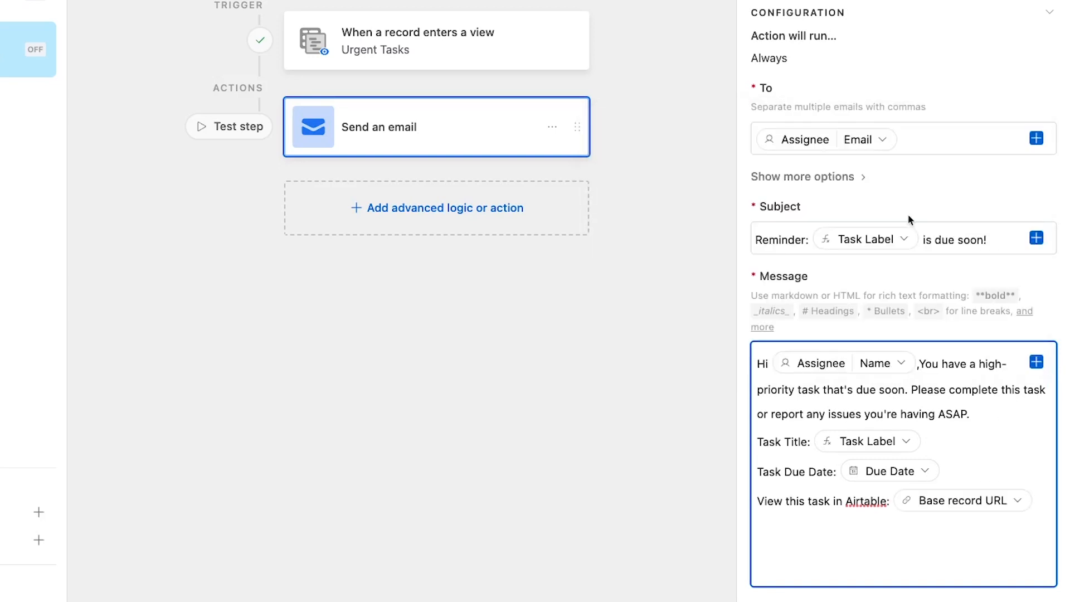
- Generate a preview of the reminder email, check its contents and close it
scroll(964, 393, down, 5)
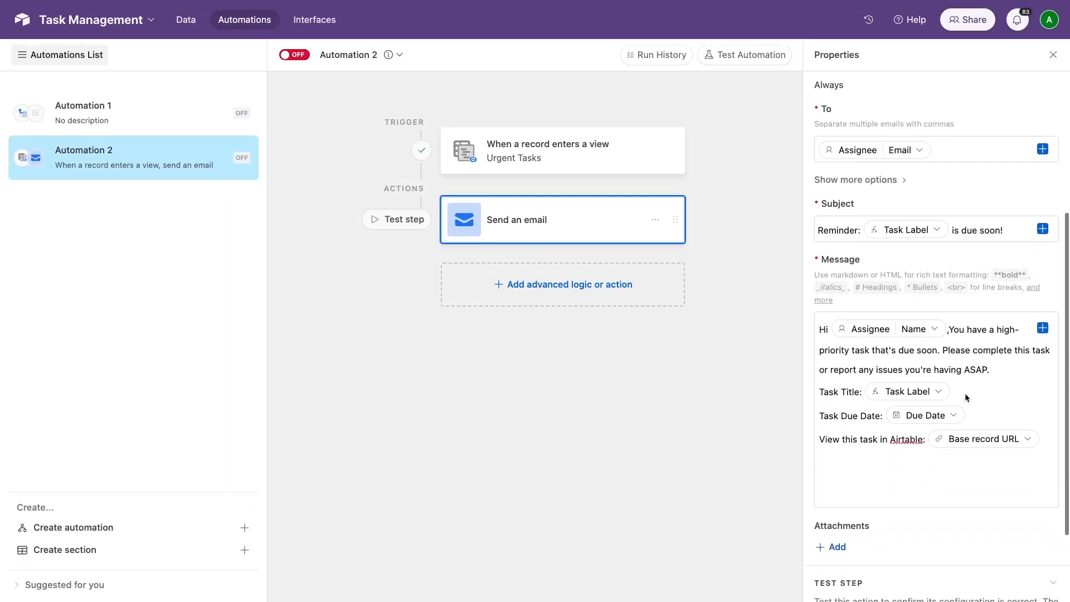
click(914, 567)
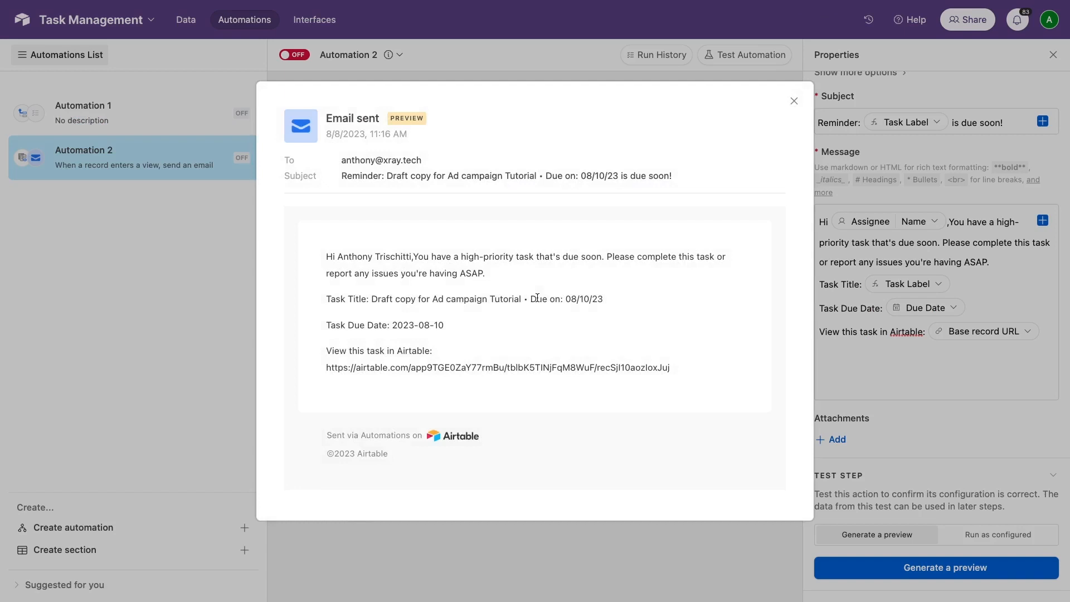
key(Escape)
- Run a test of the whole automation using the "Draft copy for Ad campaign Tutorial" record
click(727, 65)
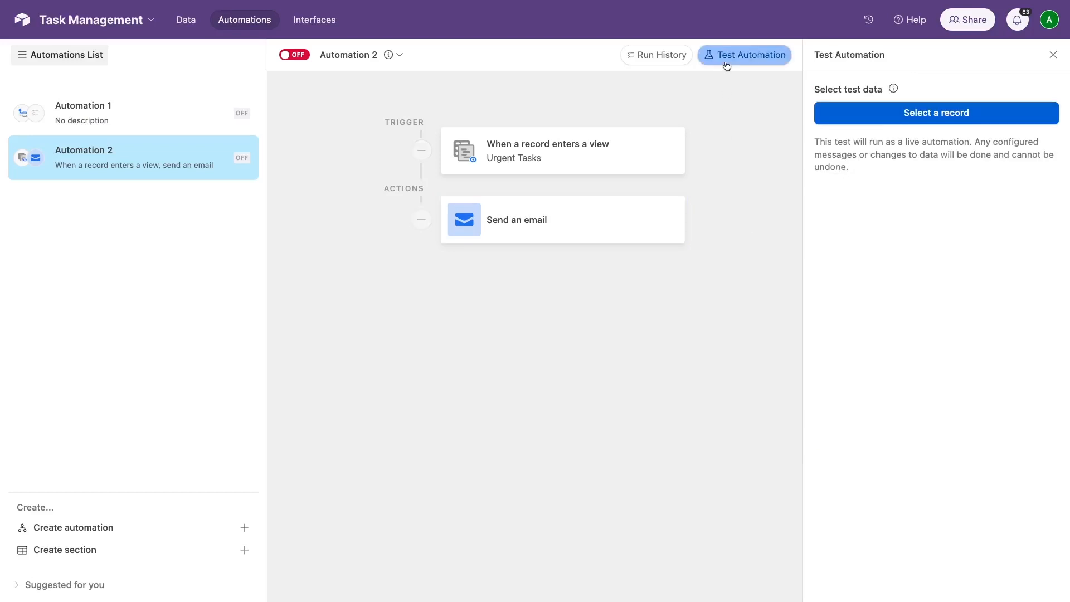
click(849, 104)
click(558, 184)
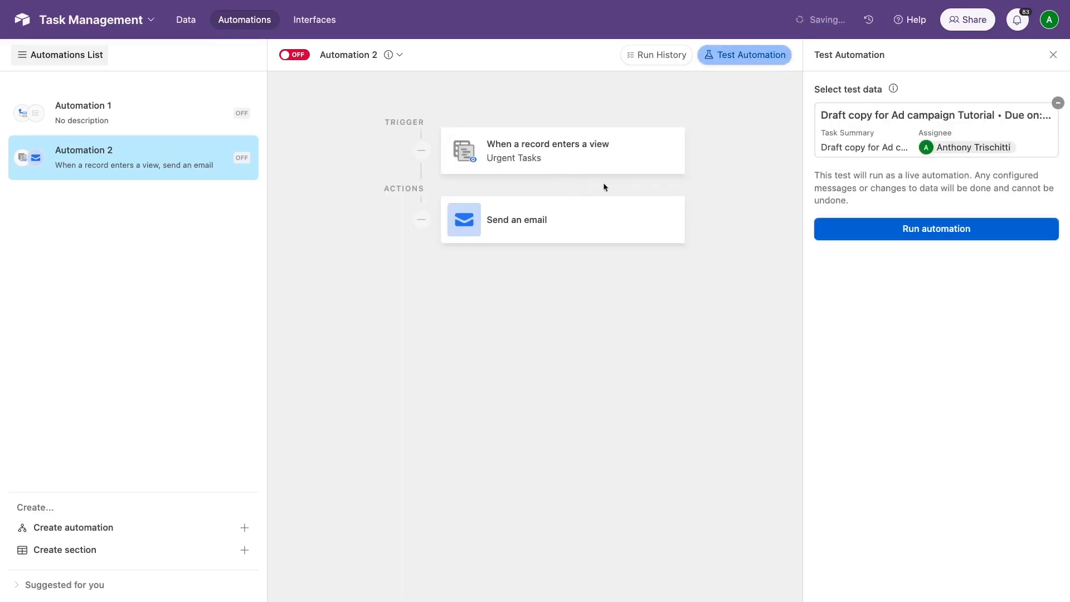
click(949, 232)
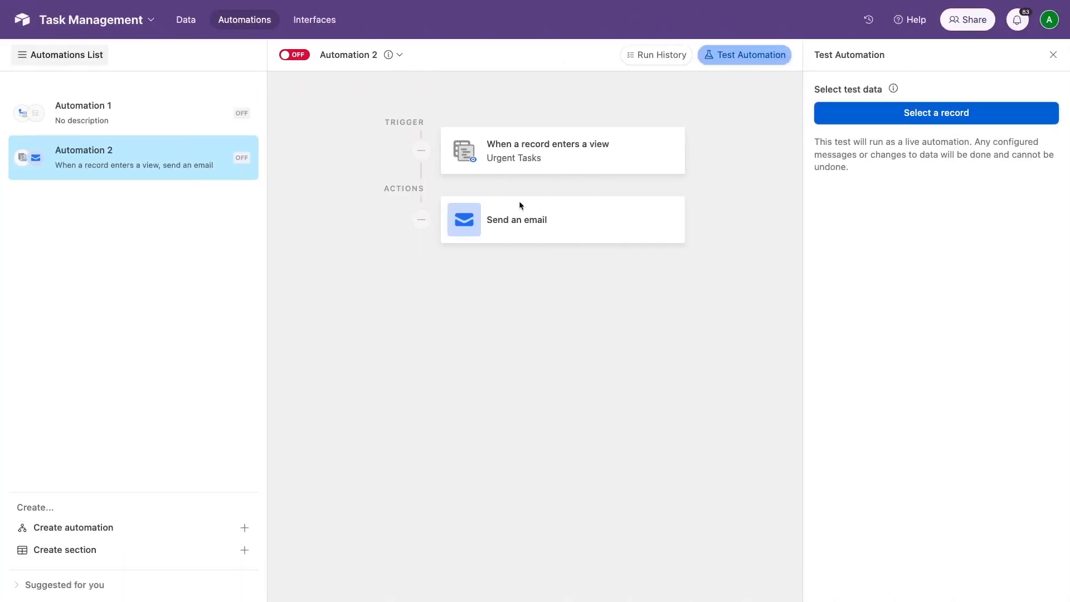
- Rename Automation 2 as "Send Urgent Tasks Reminders" and turn the automation on
click(346, 55)
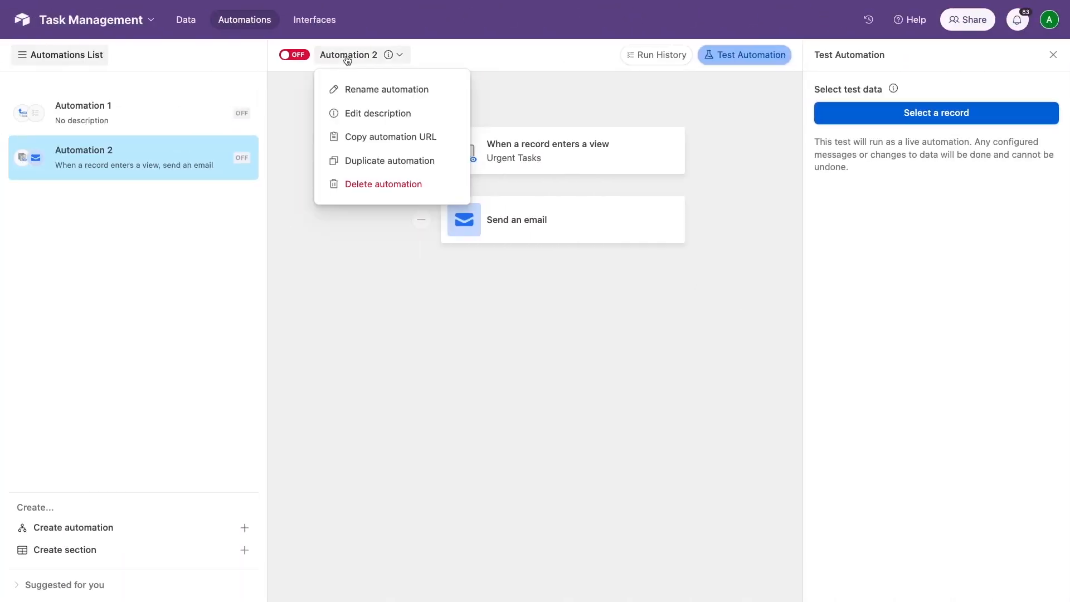
click(344, 88)
text(Send Urgent Tasks Reminders)
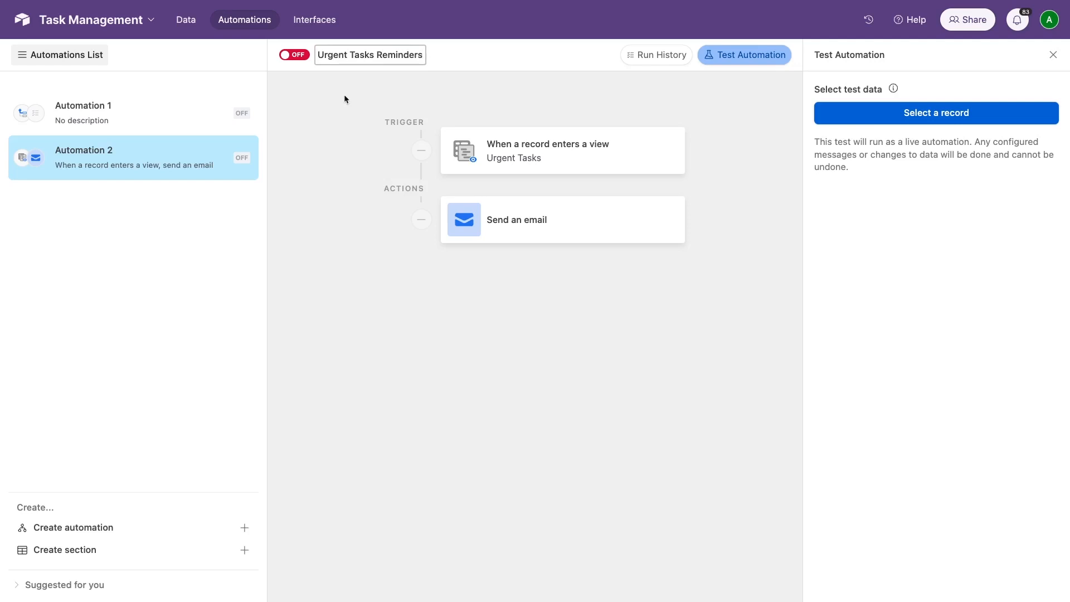
key(Return)
click(299, 55)
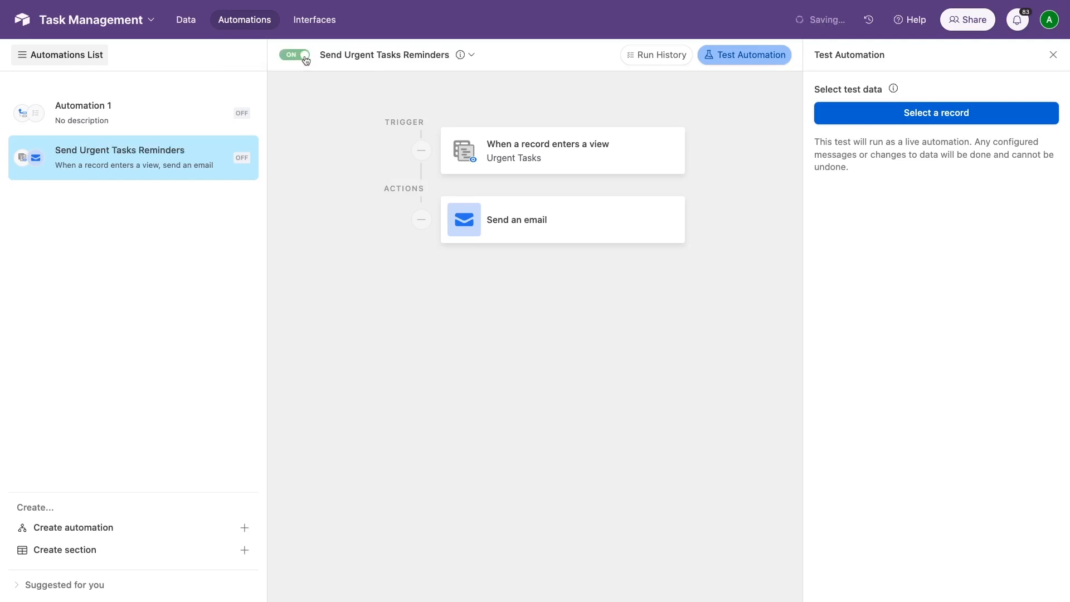
- Copy the reminder automation's URL and save it as the description of the Urgent Tasks view in the Tasks table
click(434, 54)
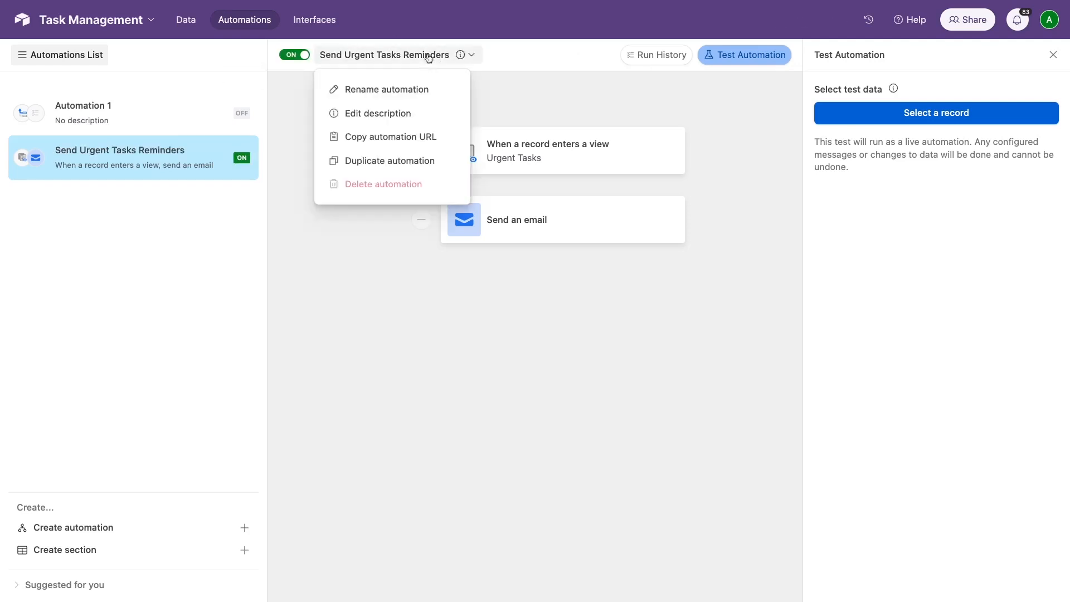
click(421, 133)
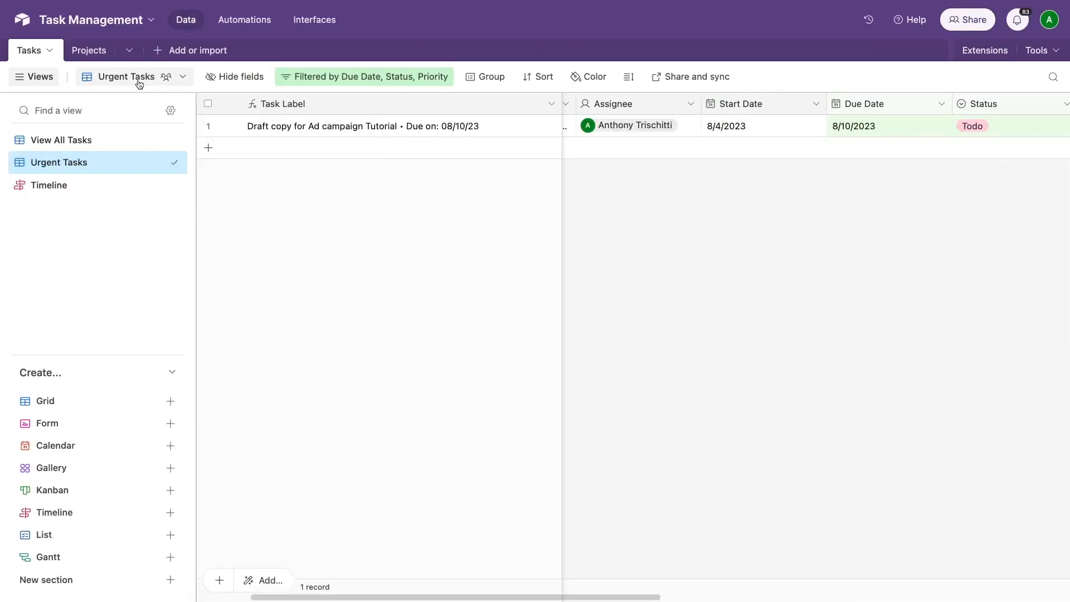
click(139, 81)
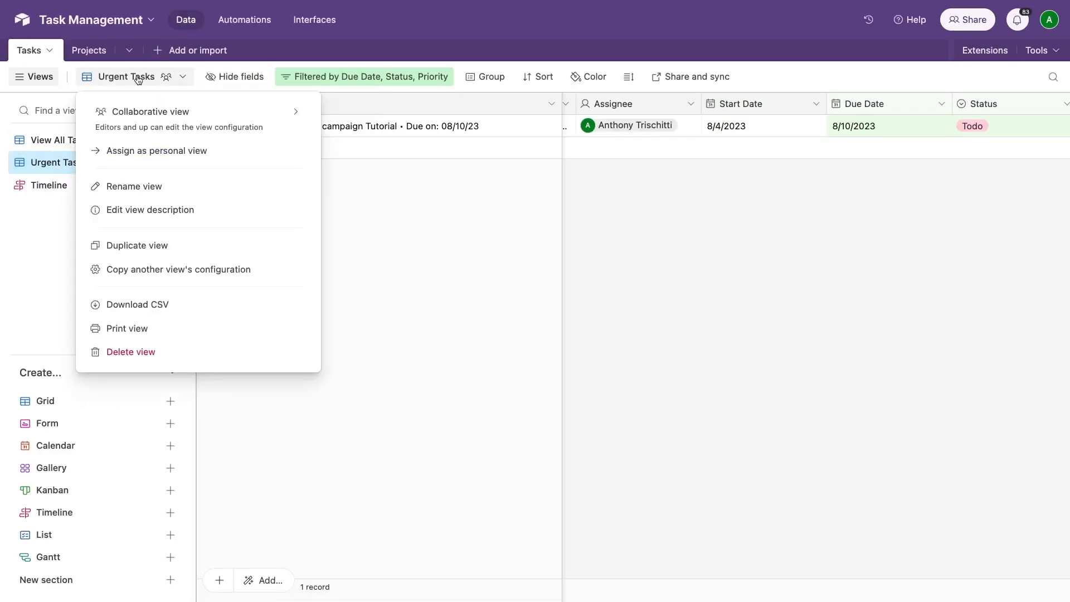
click(138, 215)
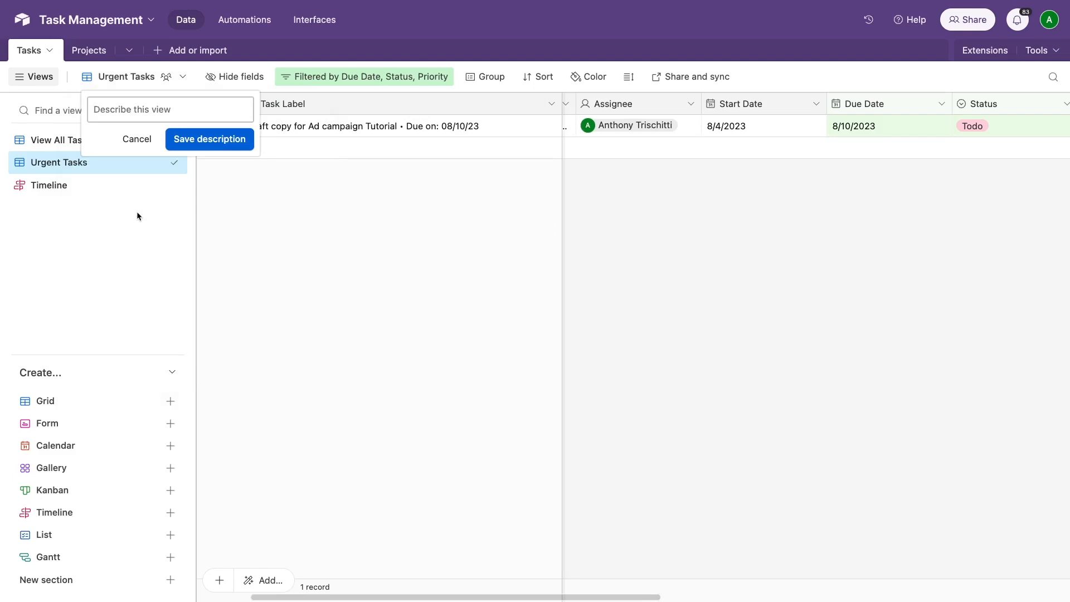
key(super+v)
click(203, 162)
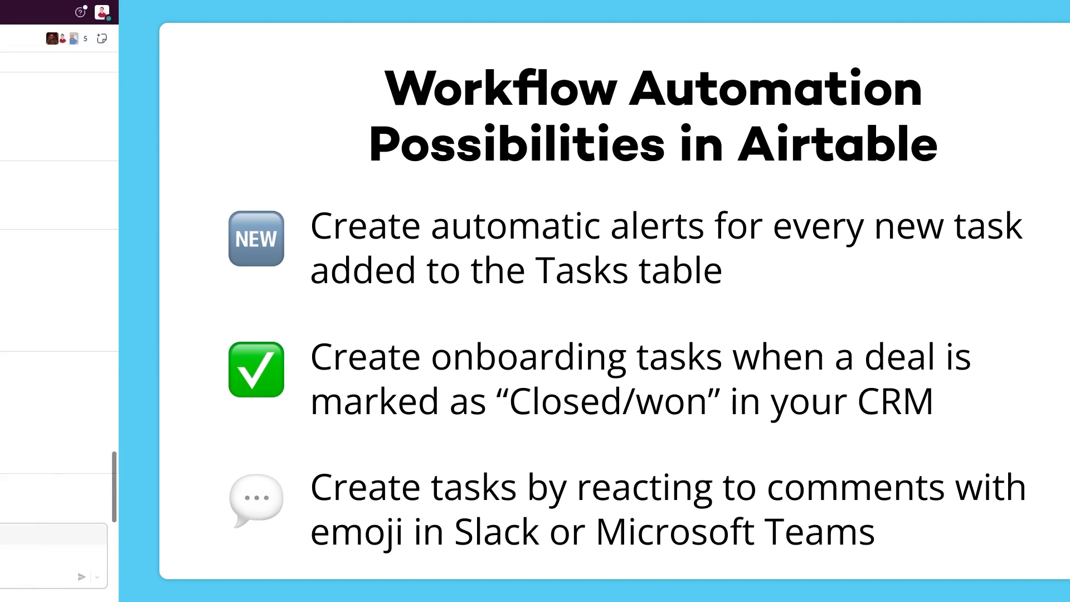
- In Slack, react with the custom task emoji to the "Record a Tutorial on Airtable Task Management" message and open its reply thread
click(979, 486)
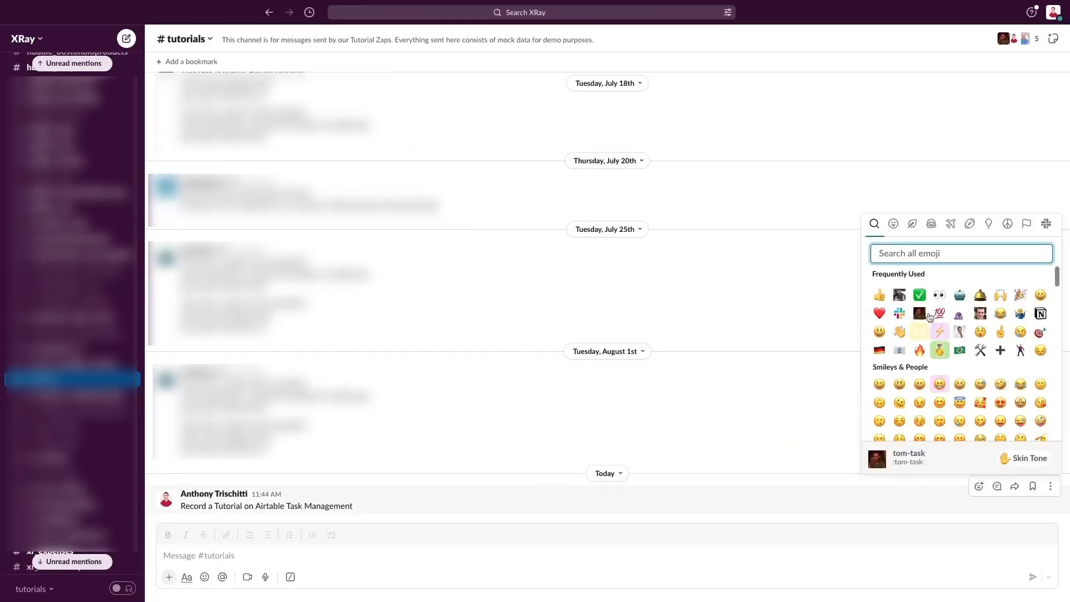
click(899, 295)
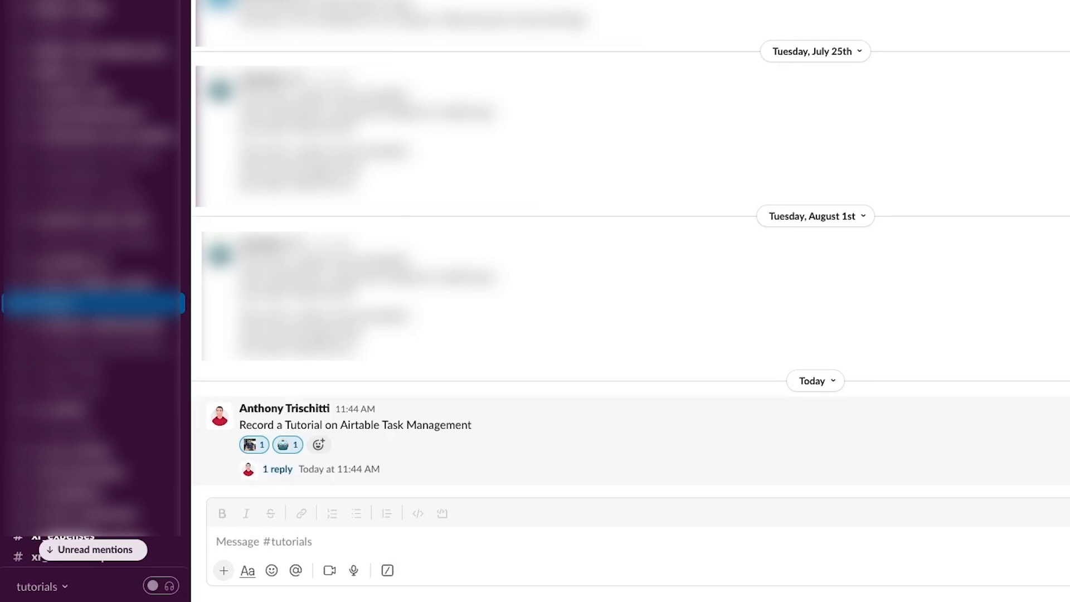
click(278, 469)
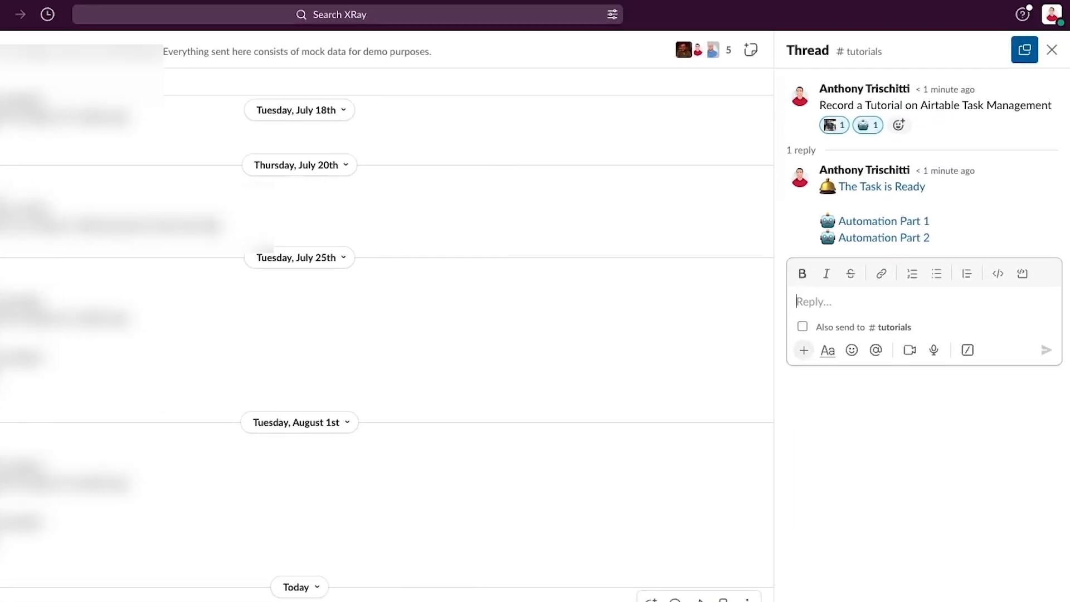